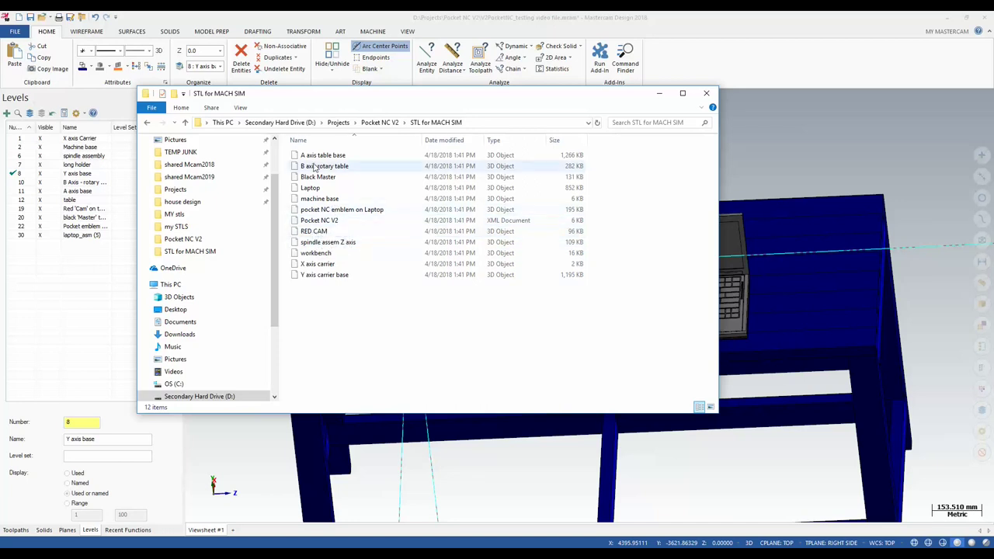
Step: Close the STL for MACH SIM folder window and add a default mill machine group to the Pocket NC model
left_click_drag(485, 106, 544, 130)
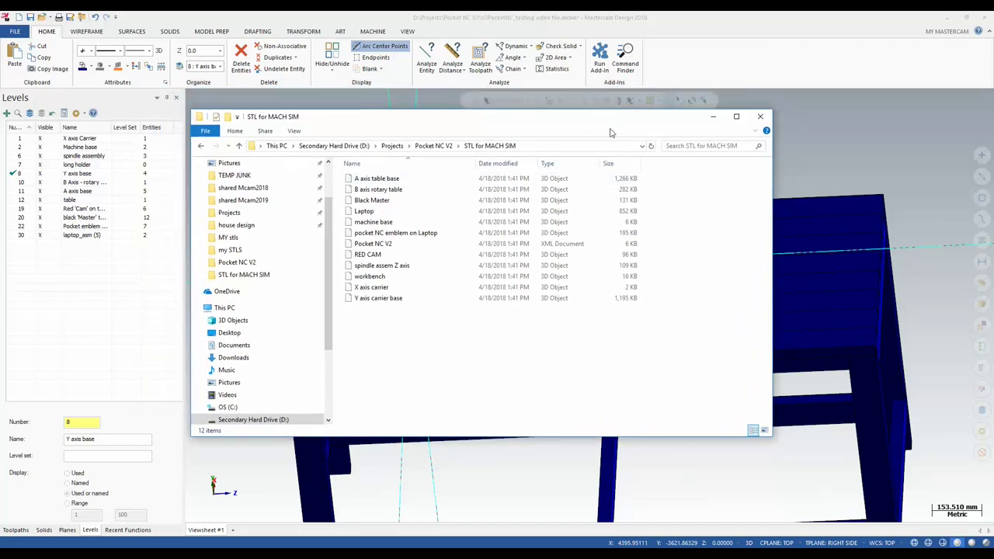
left_click(761, 118)
scroll(485, 294, "down", 2)
middle_click_drag(486, 294, 550, 278)
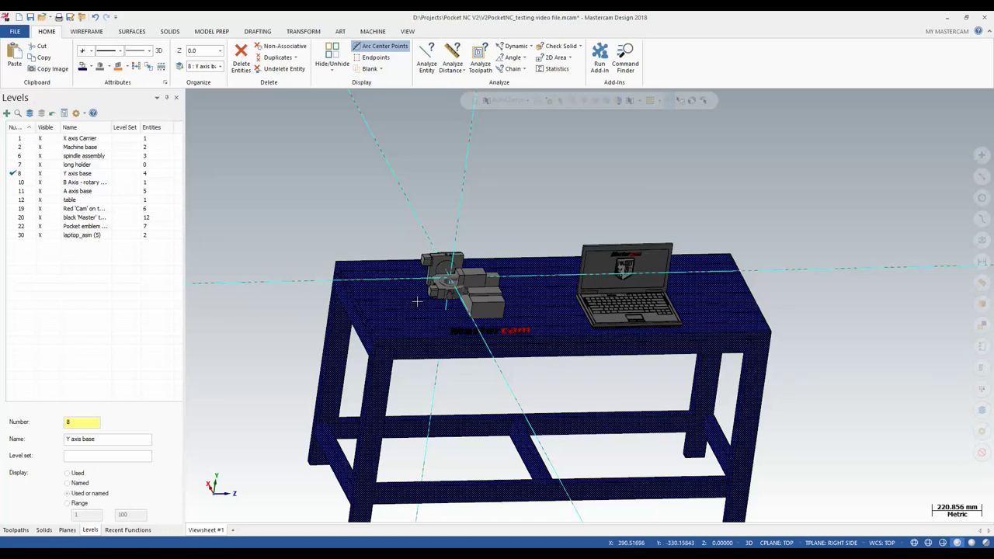
left_click(373, 31)
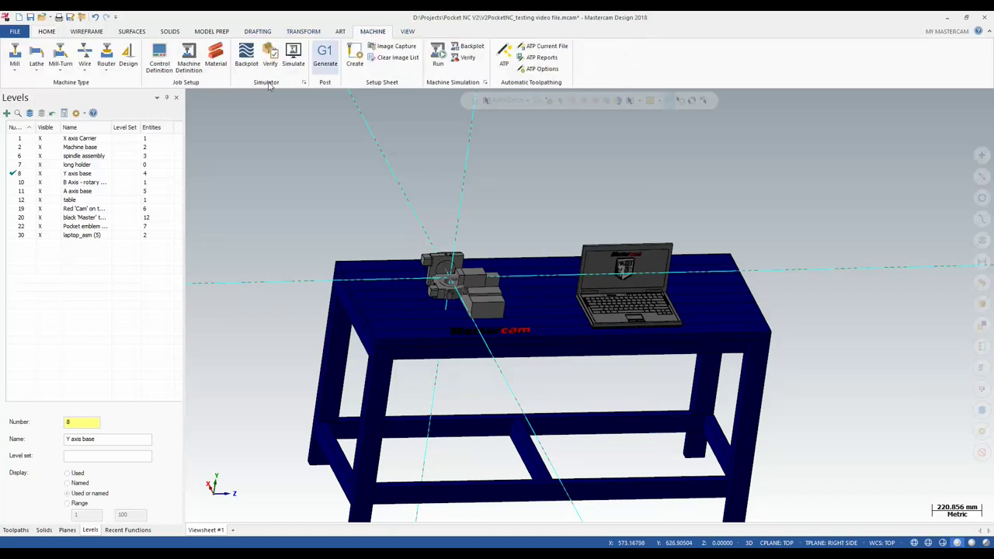
left_click(15, 56)
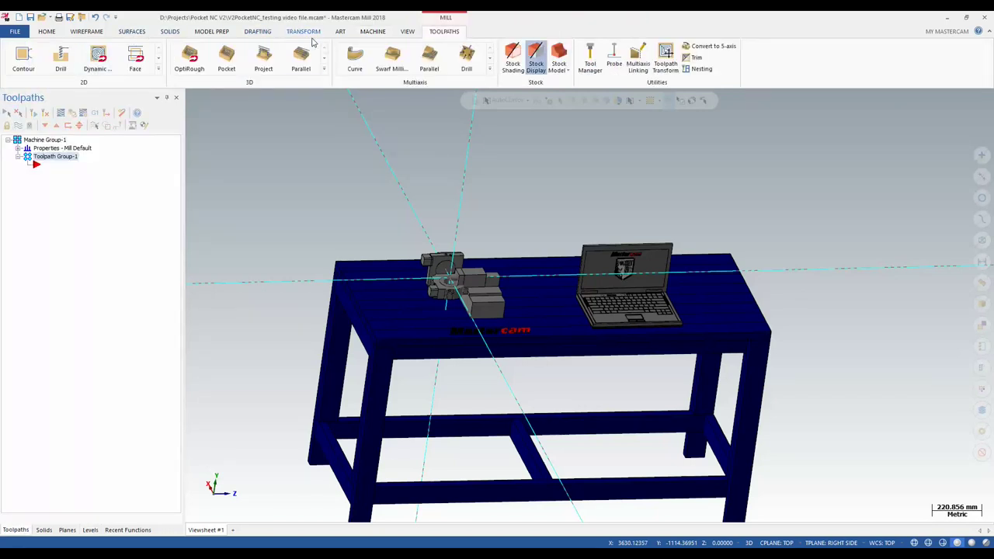
Step: Create a 2D contour toolpath on the circular edge at the spindle nose, accepting the toolpath parameters
left_click(23, 58)
scroll(398, 264, "up", 1)
scroll(454, 267, "up", 5)
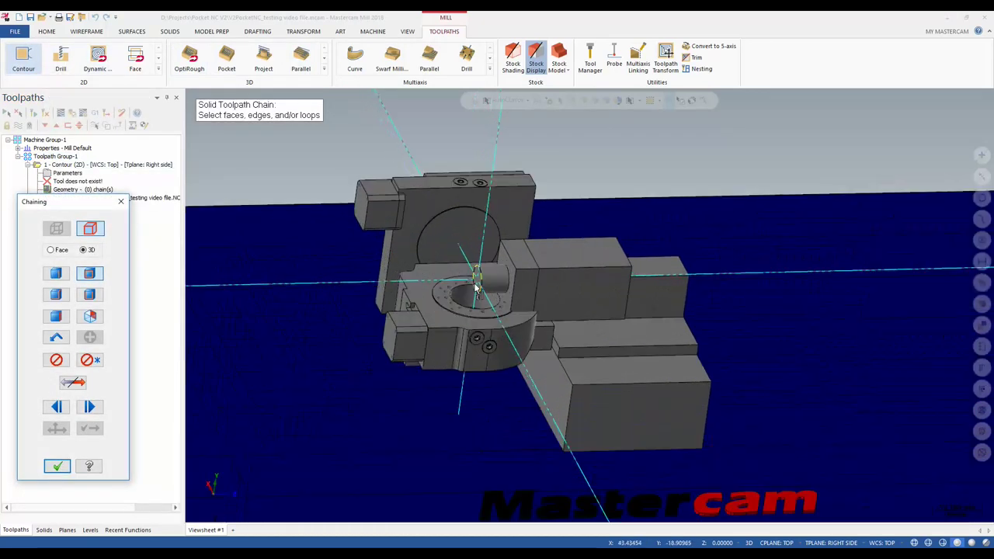
left_click(478, 273)
left_click(44, 150)
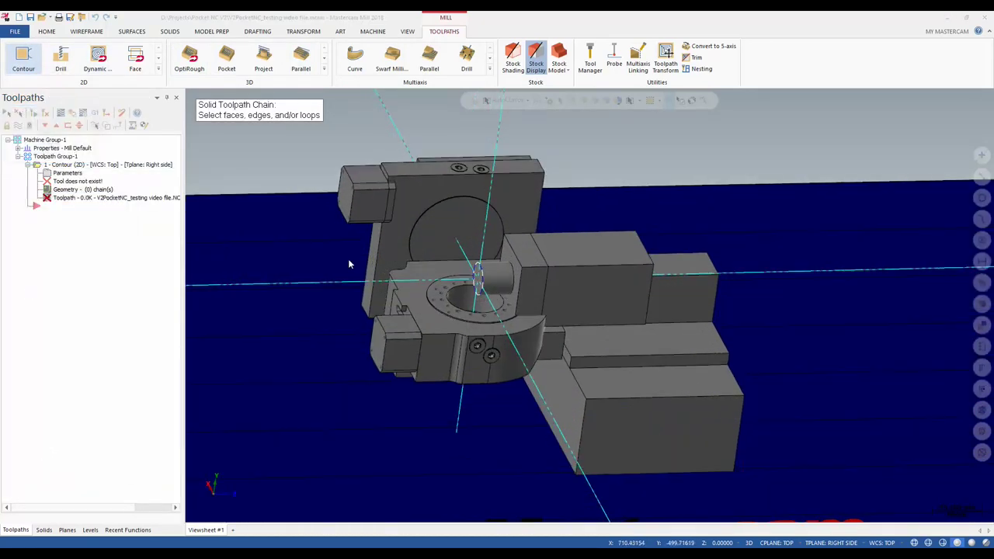
middle_click_drag(540, 270, 497, 271)
left_click(56, 466)
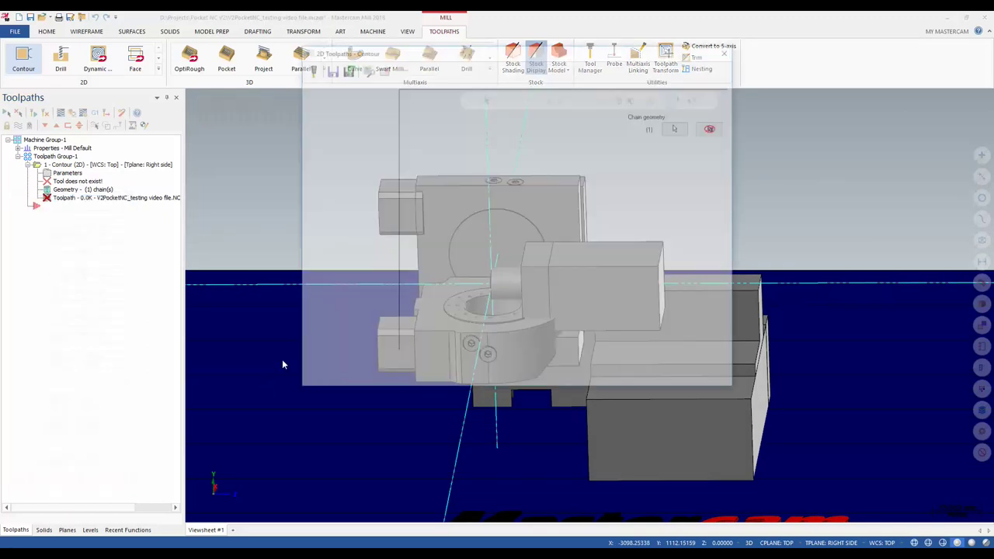
left_click(625, 379)
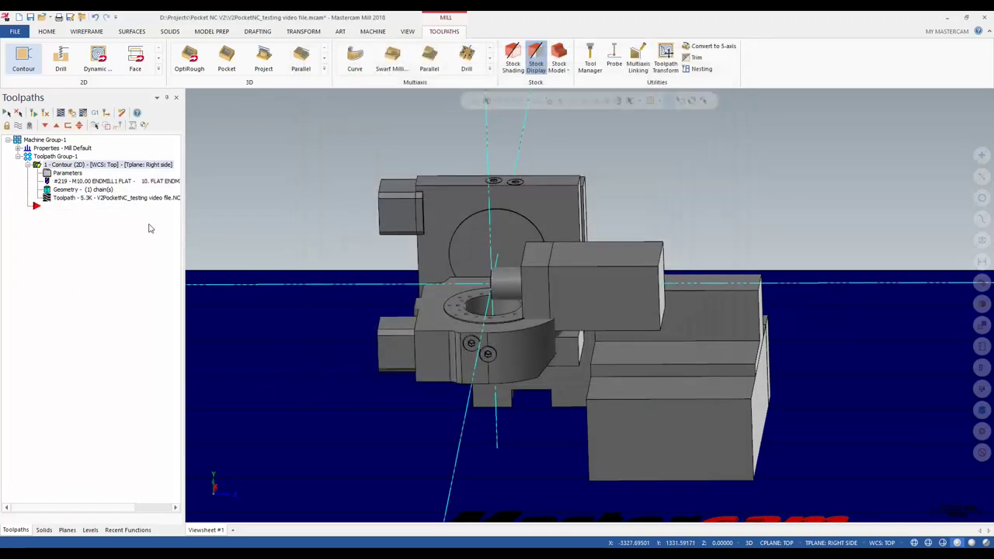
Step: Backplot the contour toolpath to check the tool position partway through the cut
left_click(61, 114)
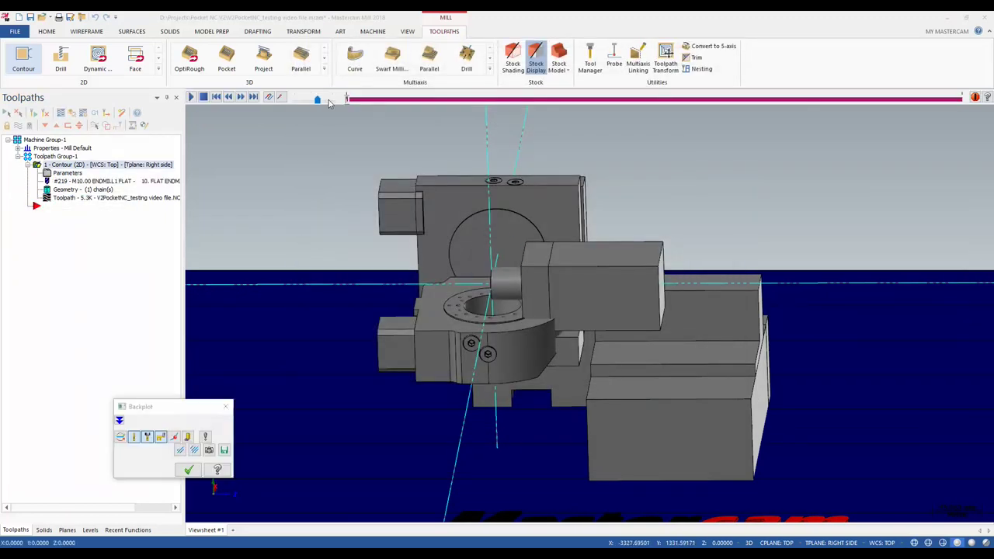
left_click(491, 101)
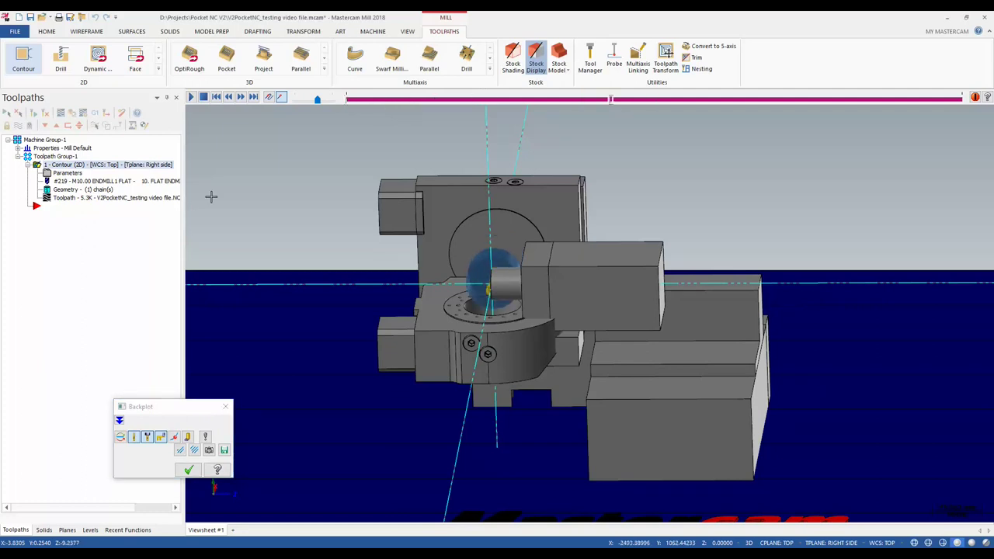
left_click(227, 407)
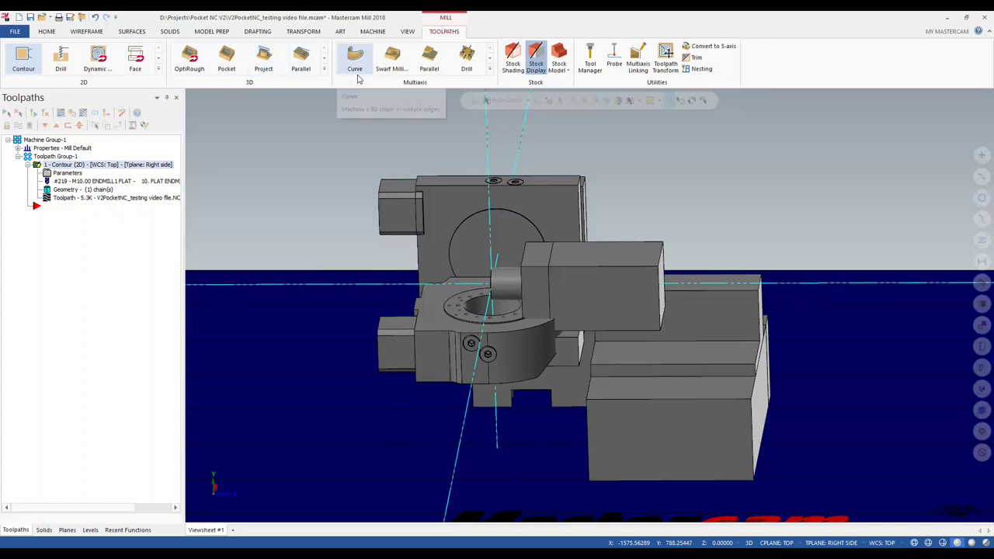
Step: Choose 4_5AXGEN_VMCTTBC as the simulation machine in the Machine Simulation options and launch the simulation
left_click(379, 34)
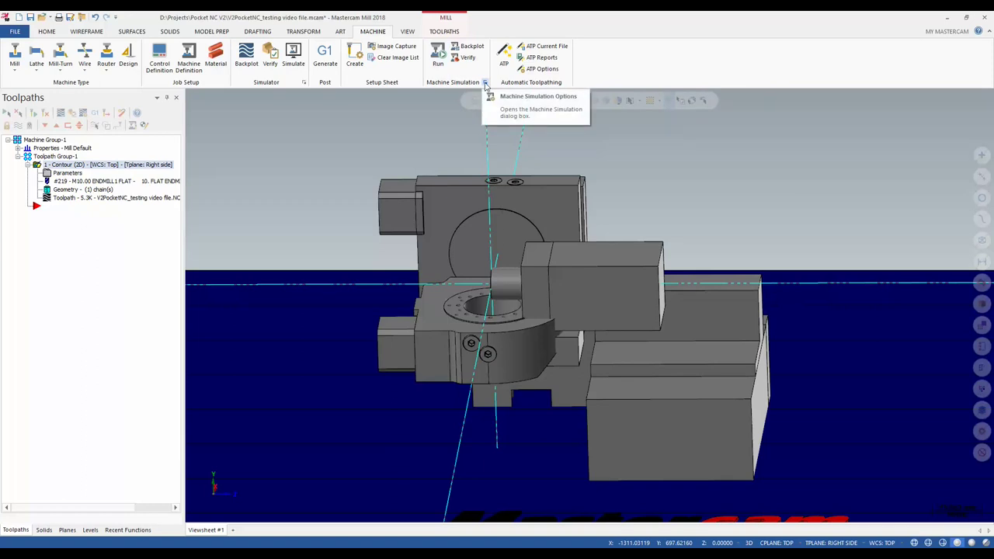
left_click(486, 83)
left_click(404, 153)
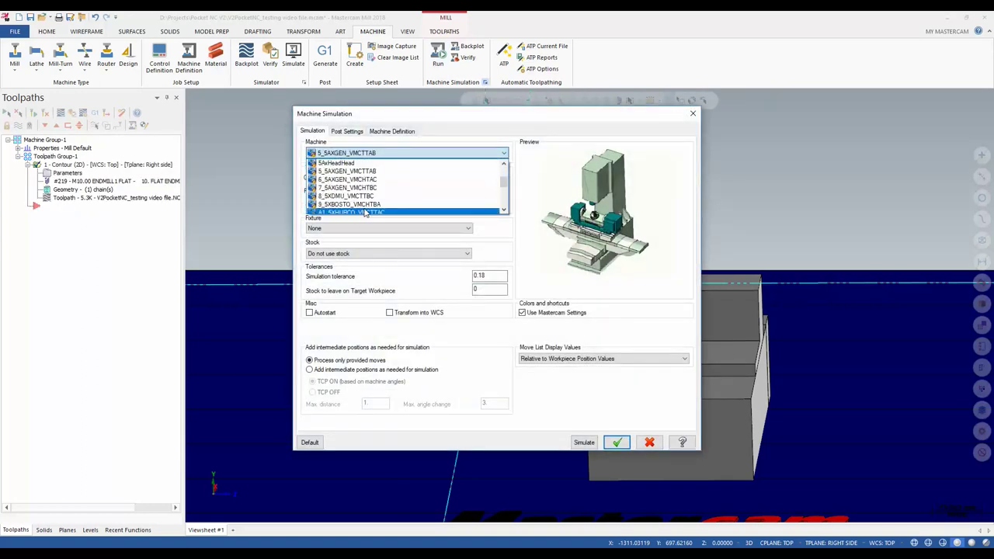
scroll(365, 209, "up", 3)
left_click(359, 165)
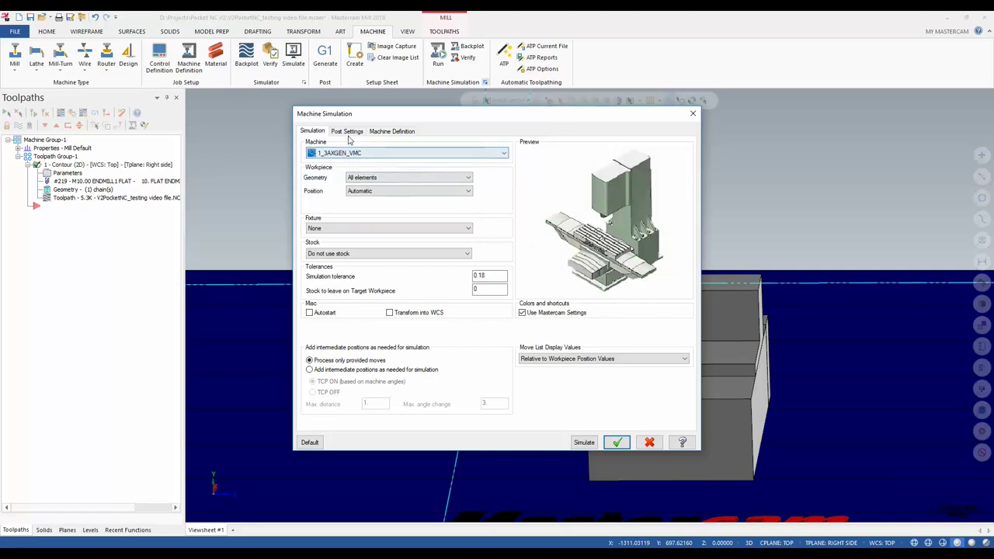
left_click(362, 154)
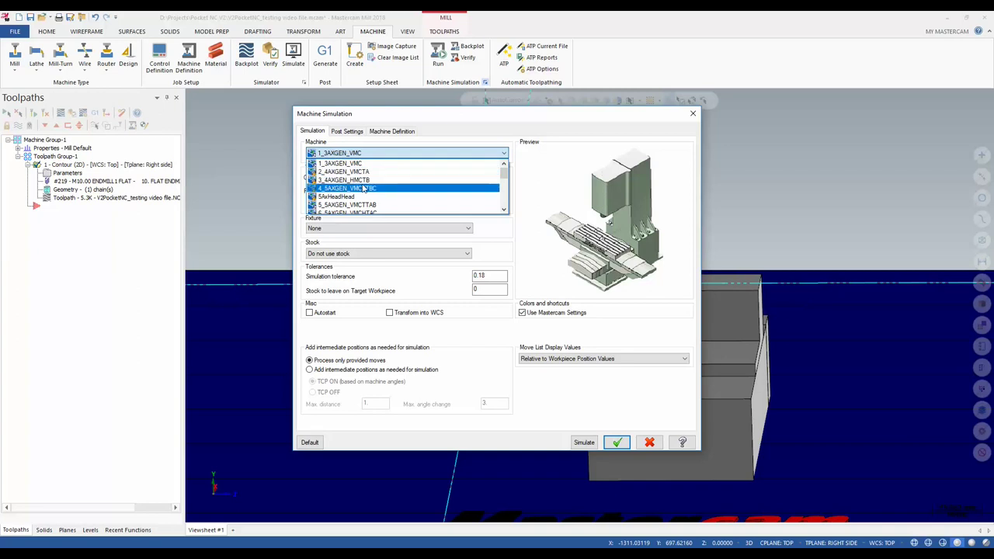
left_click(349, 188)
left_click(591, 443)
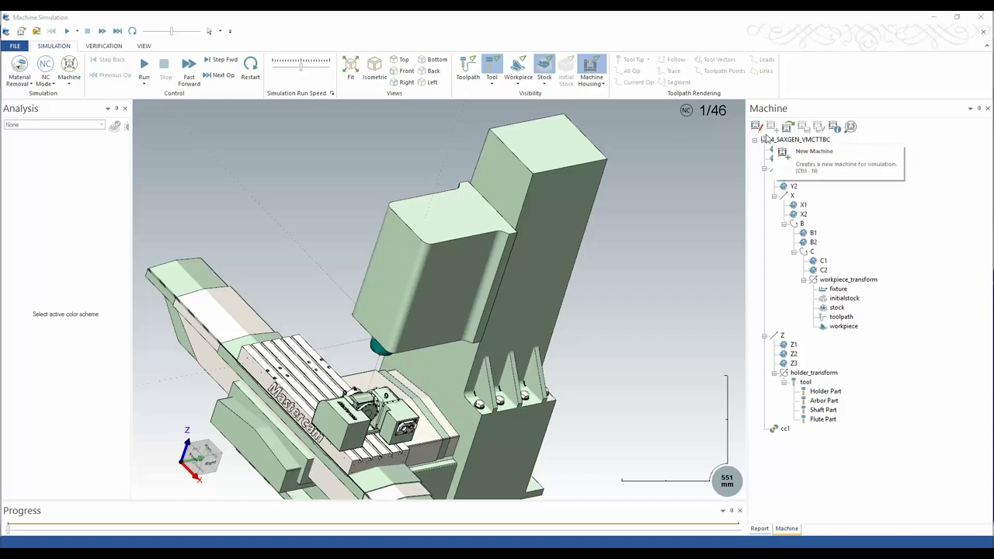
Step: Create a new empty machine in edit mode and save its definition as Pocket NC V2 in the STL for MACH SIM folder
left_click(757, 128)
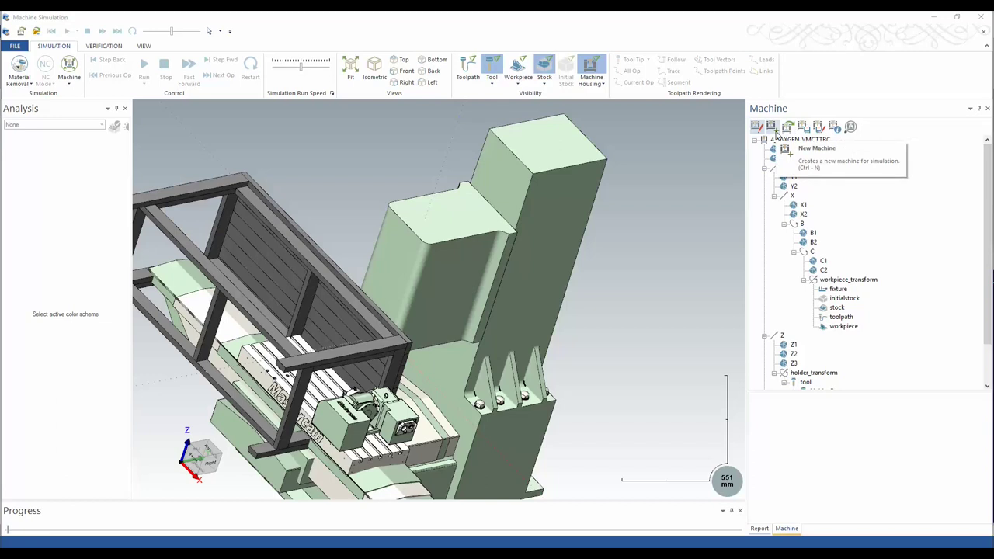
left_click(773, 128)
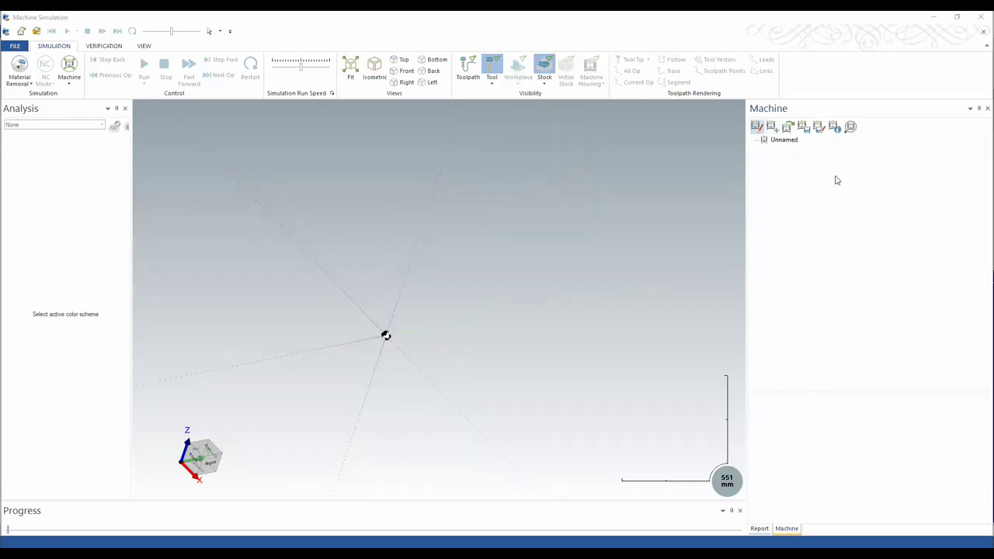
left_click(803, 129)
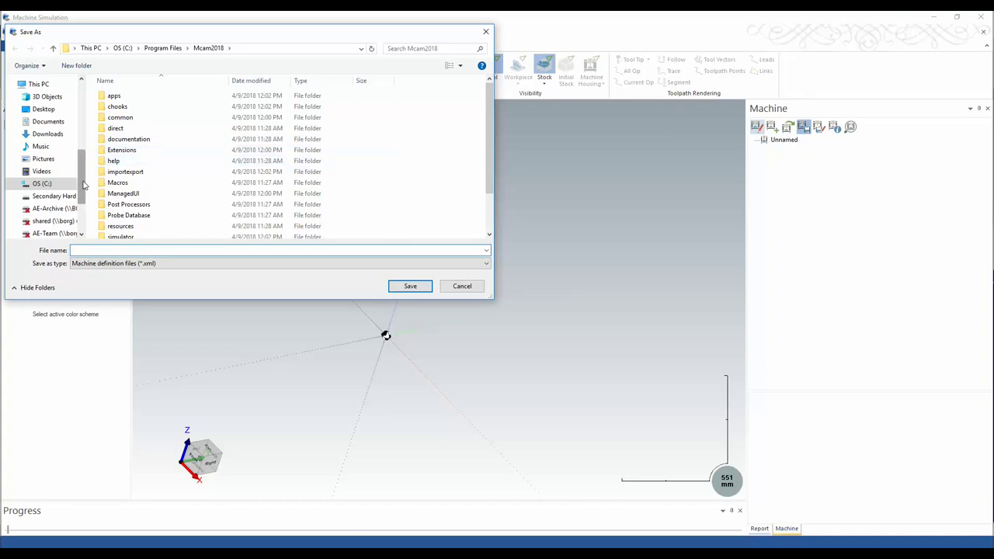
scroll(84, 184, "up", 3)
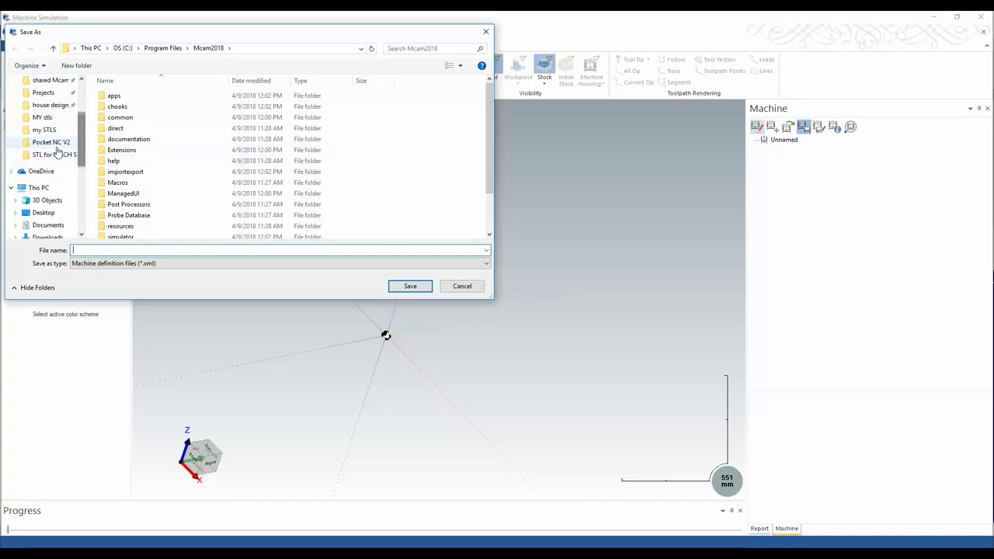
left_click(54, 144)
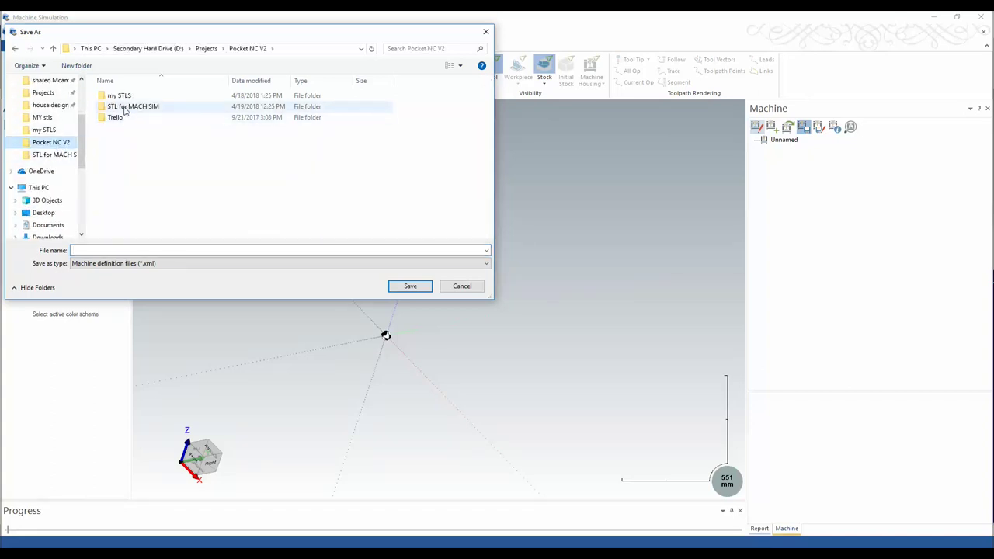
left_click(128, 108)
double_click(132, 109)
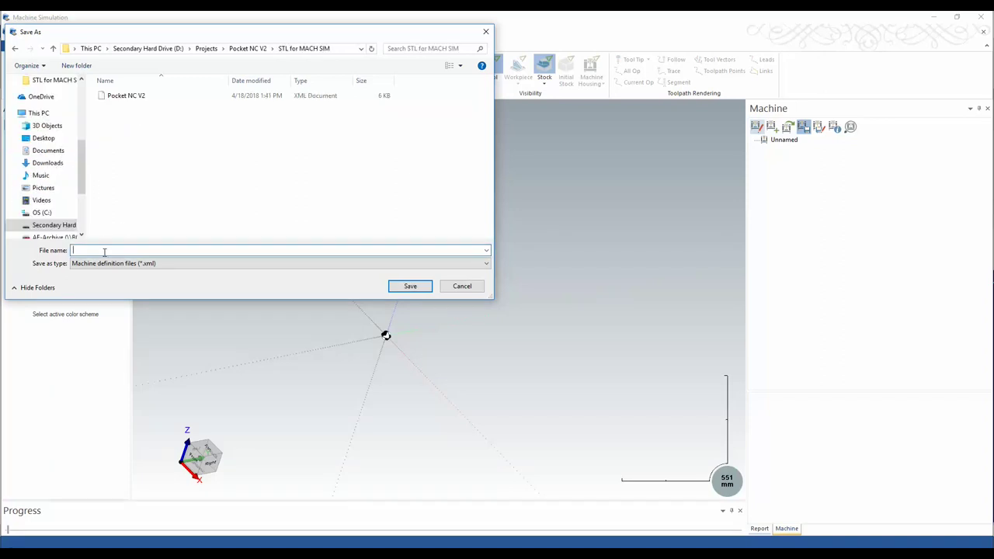
type("P")
double_click(140, 97)
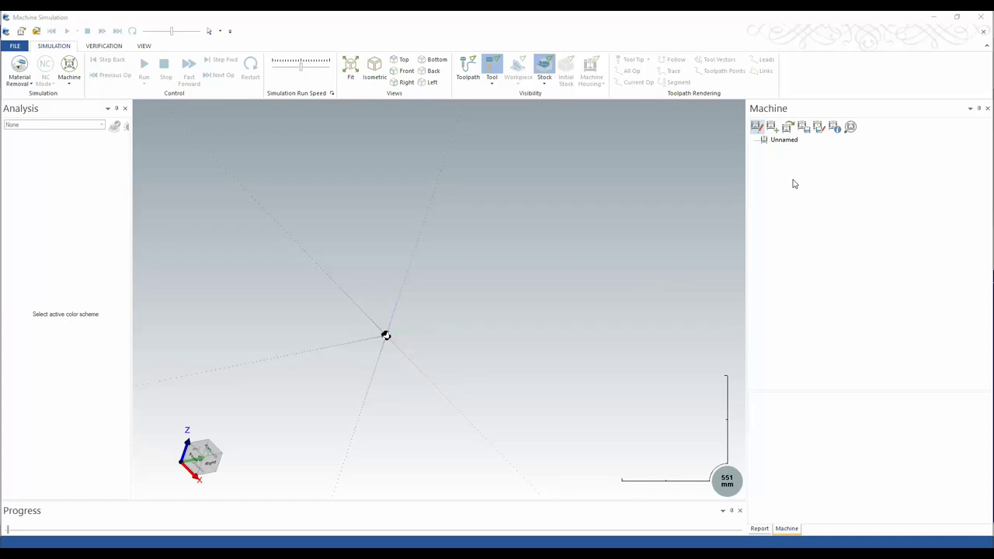
Step: Add the workbench STL as geometry under the root of the new machine
scroll(489, 302, "up", 3)
scroll(489, 354, "up", 2)
middle_click_drag(488, 341, 426, 352)
scroll(426, 351, "down", 2)
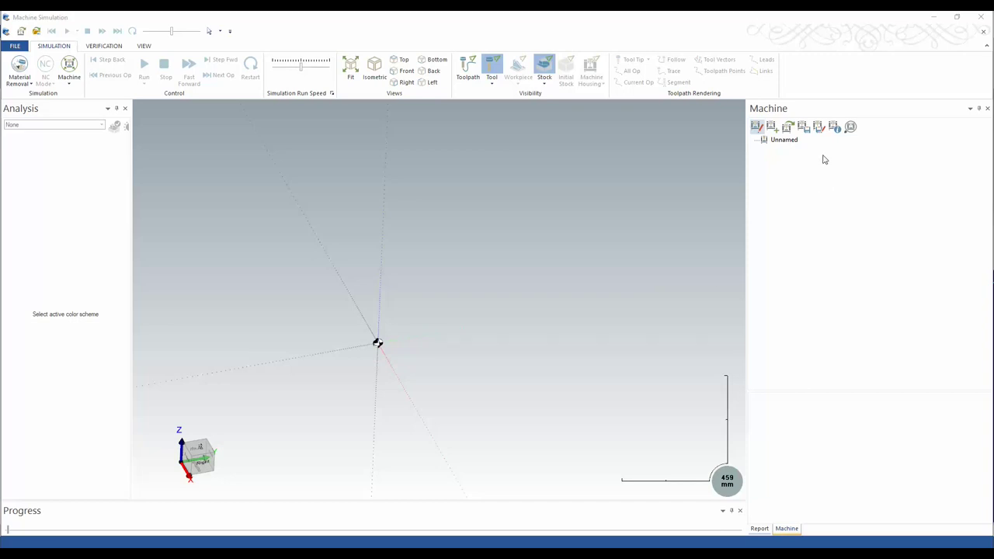
right_click(778, 143)
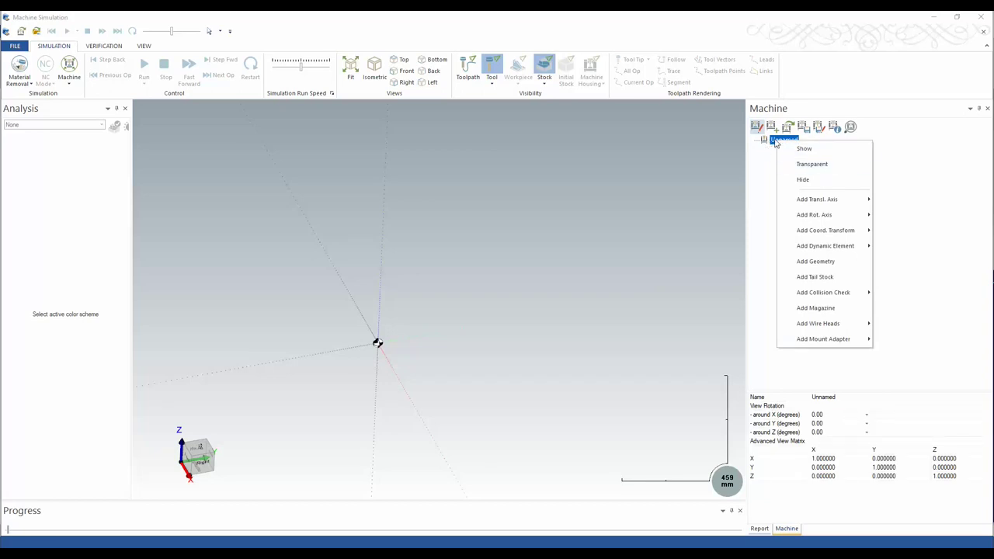
left_click(815, 261)
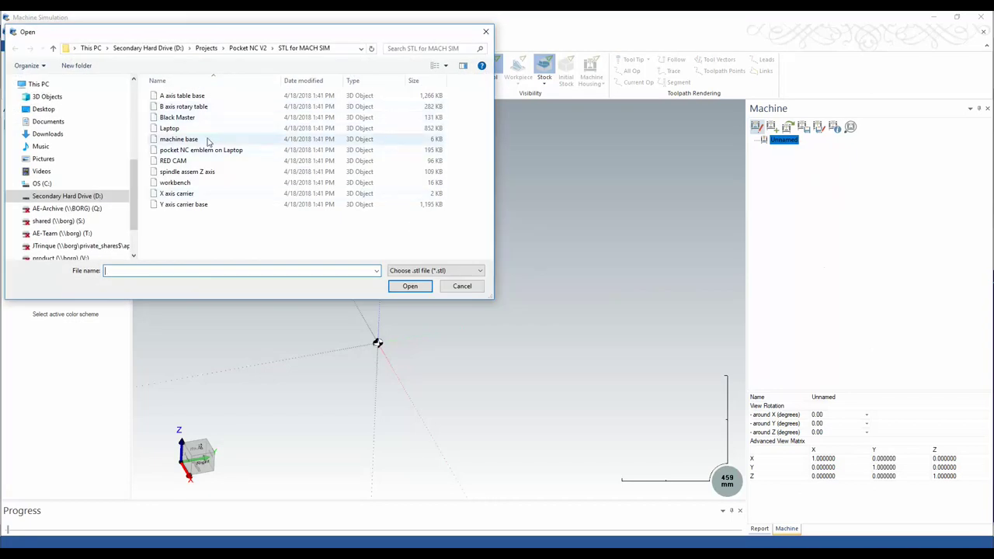
double_click(186, 184)
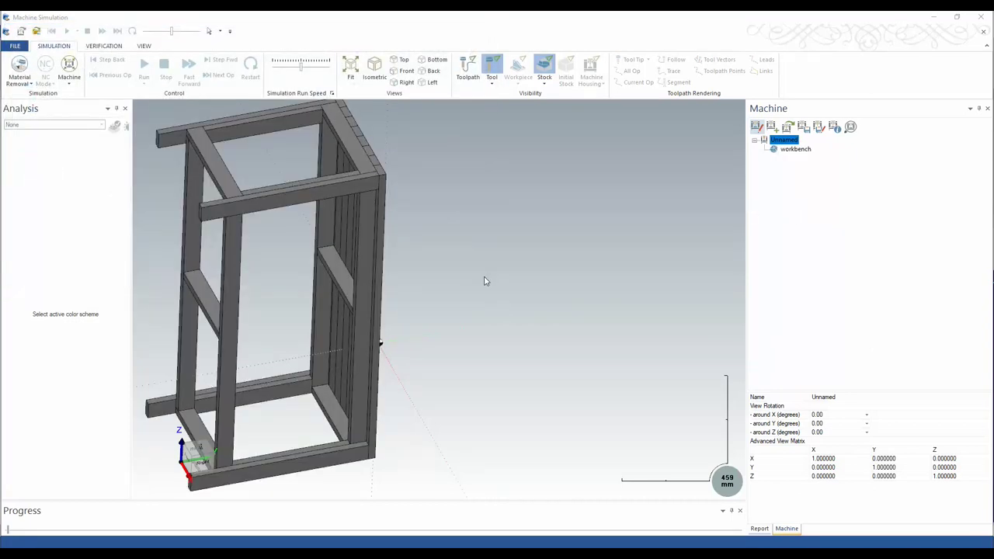
Step: Examine the imported workbench from several angles, including its position relative to the machine origin
scroll(483, 281, "down", 5)
middle_click_drag(493, 302, 300, 240)
scroll(451, 272, "up", 6)
scroll(308, 302, "down", 4)
scroll(383, 277, "up", 2)
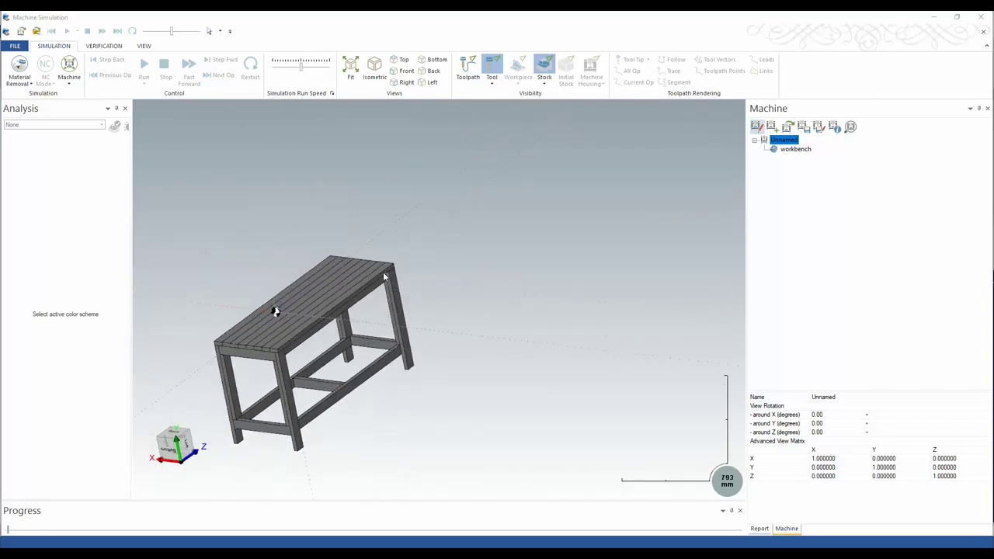
middle_click_drag(384, 276, 308, 285)
scroll(249, 302, "up", 5)
scroll(206, 288, "down", 4)
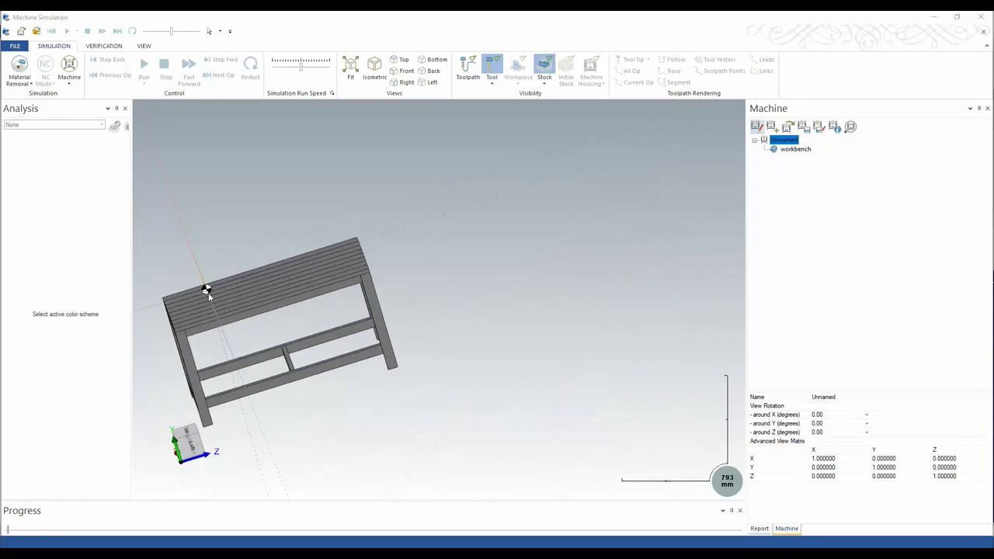
scroll(207, 282, "up", 5)
middle_click_drag(206, 282, 400, 328)
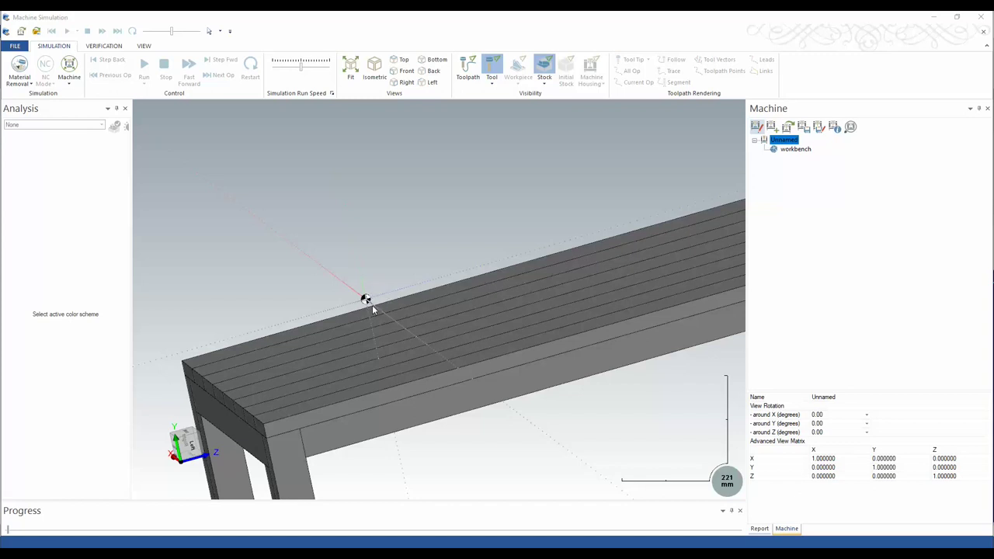
Step: Add the Laptop STL as geometry under the machine root
right_click(785, 143)
left_click(819, 272)
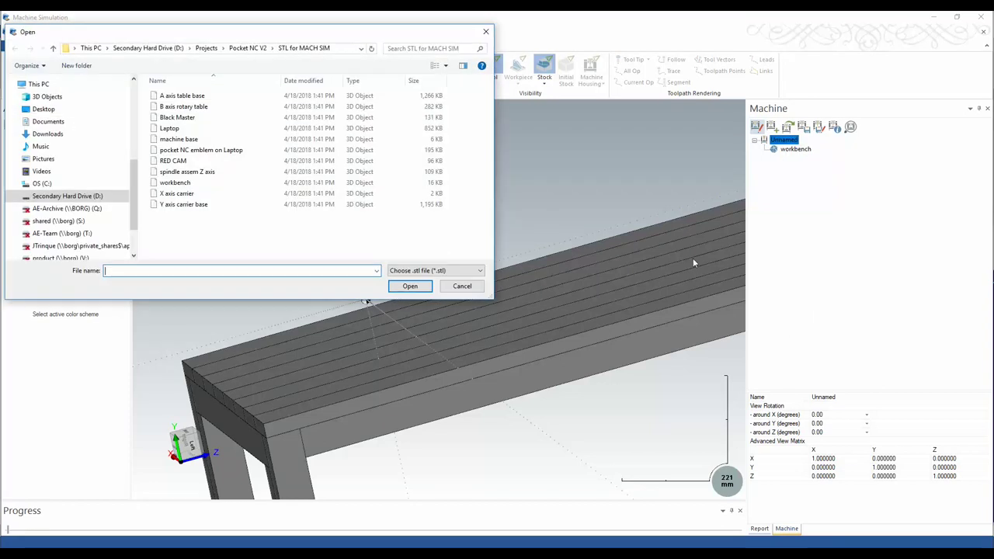
double_click(171, 128)
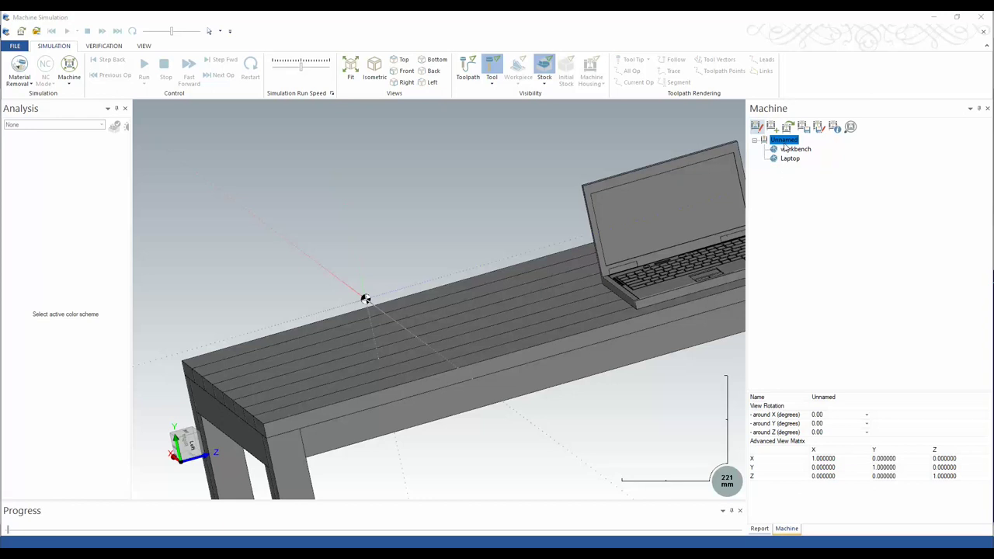
Step: Add the RED CAM STL as geometry under the machine root
right_click(784, 140)
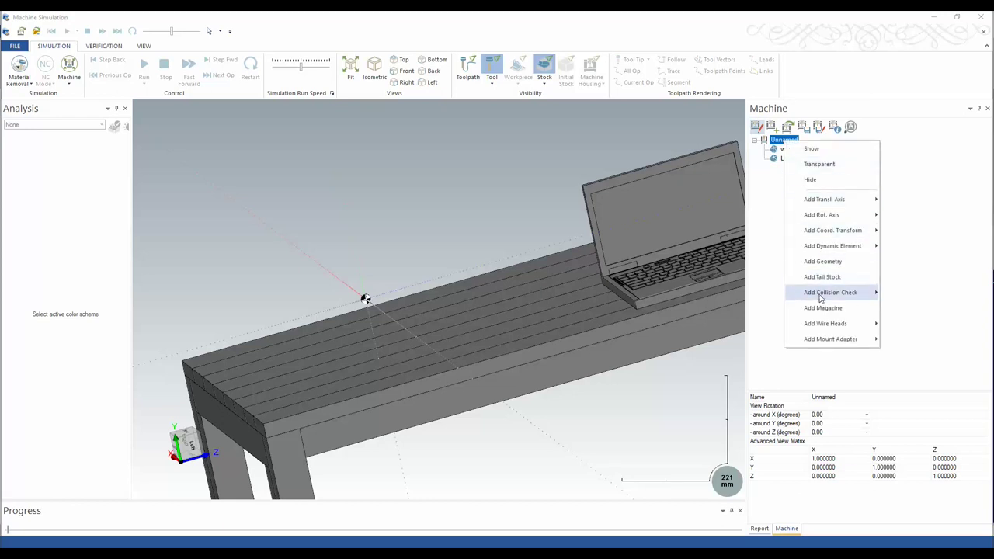
left_click(822, 261)
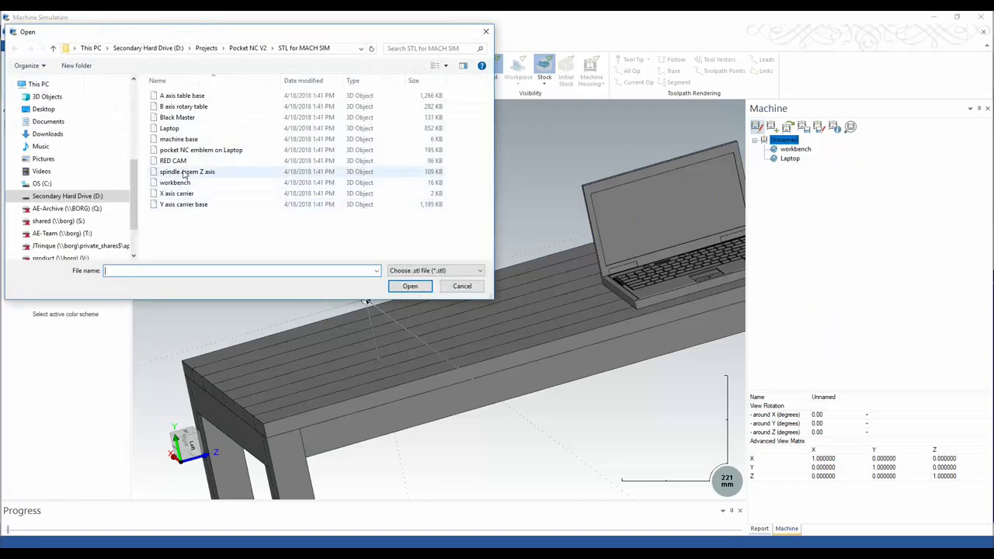
double_click(173, 161)
Step: Add the Black Master STL as geometry under the machine root
right_click(783, 141)
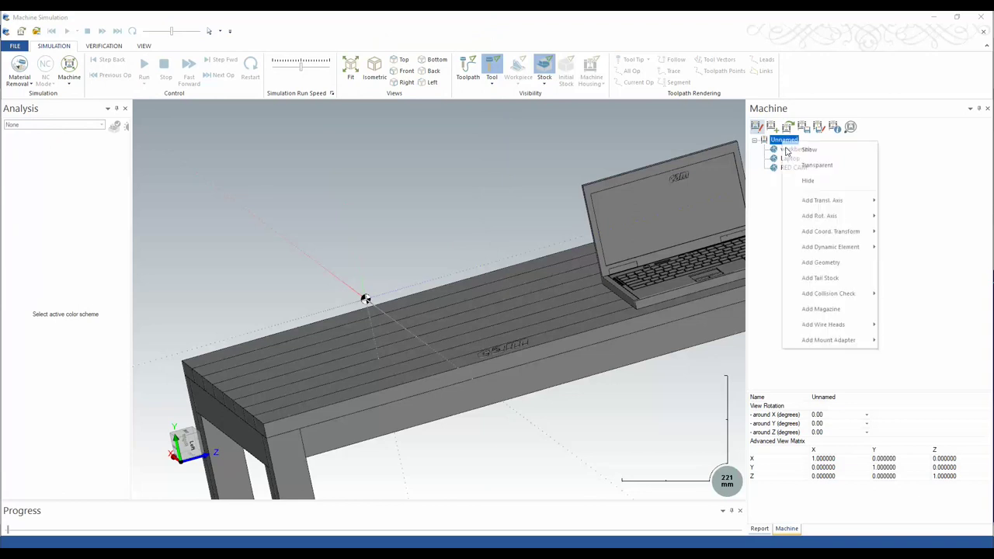
left_click(822, 261)
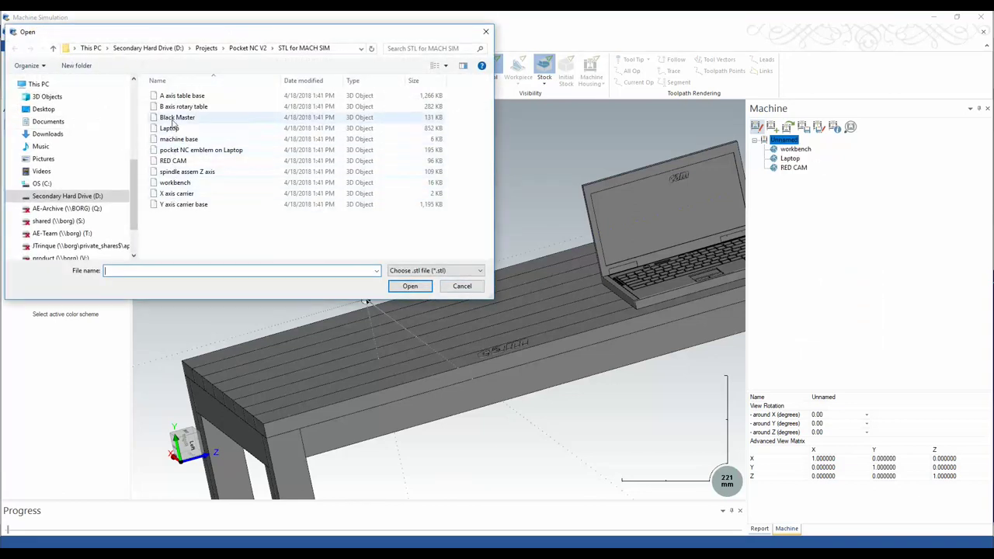
double_click(174, 118)
Step: Add the machine base STL as geometry under the machine root
right_click(782, 141)
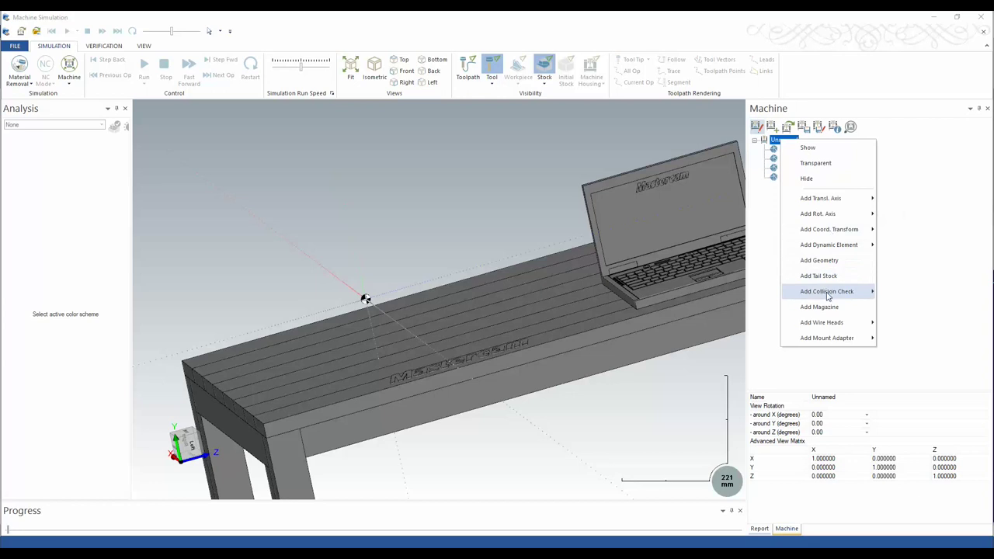
left_click(822, 261)
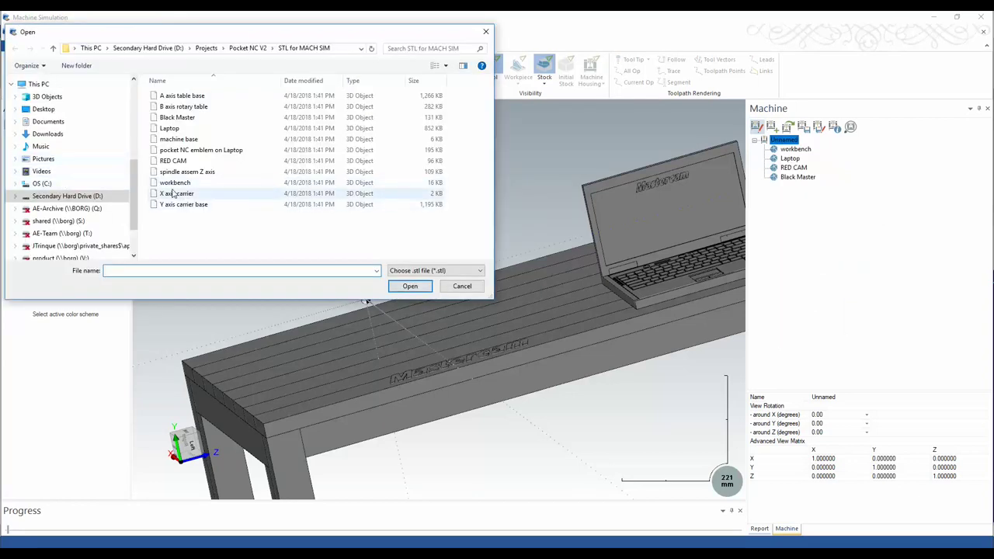
double_click(178, 139)
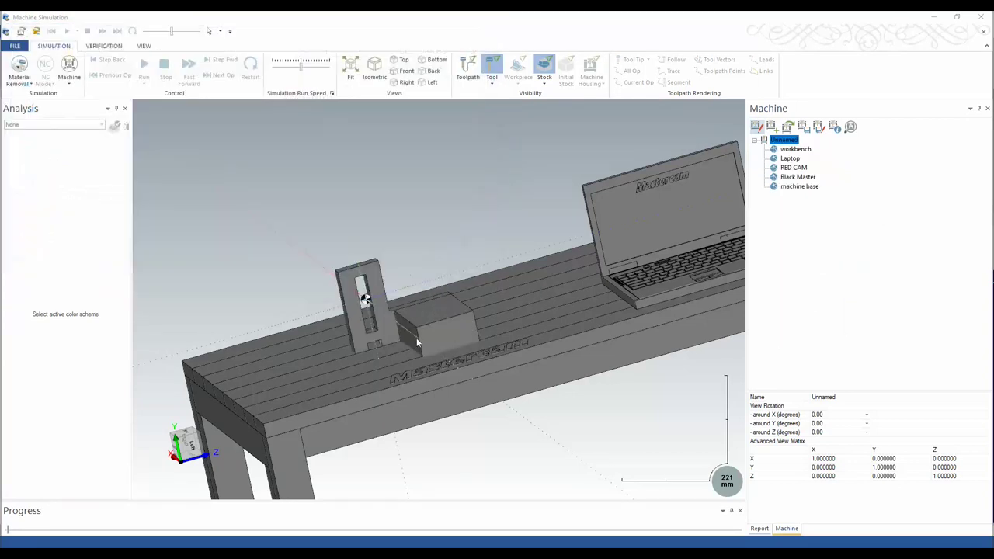
Step: Examine how the machine base, laptop and lettering sit on the workbench, both up close and as a whole
scroll(417, 342, "up", 3)
scroll(422, 359, "down", 6)
middle_click_drag(346, 353, 463, 339)
scroll(355, 380, "up", 3)
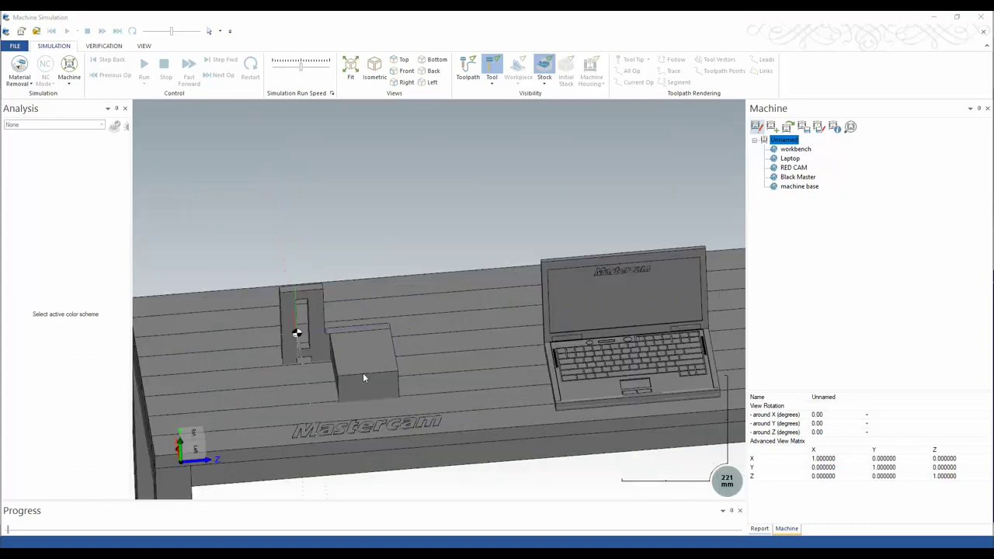
scroll(404, 388, "down", 3)
scroll(387, 423, "up", 5)
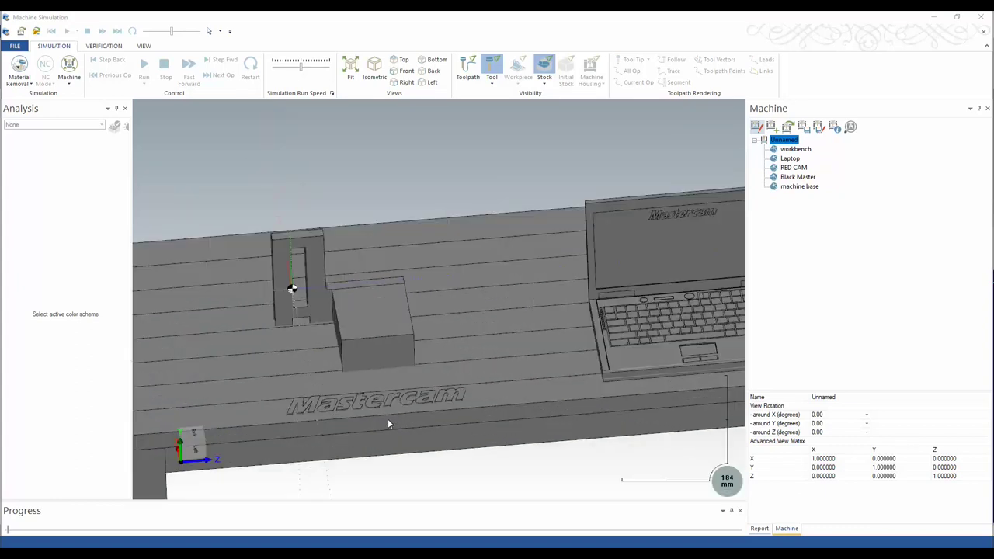
scroll(512, 362, "down", 3)
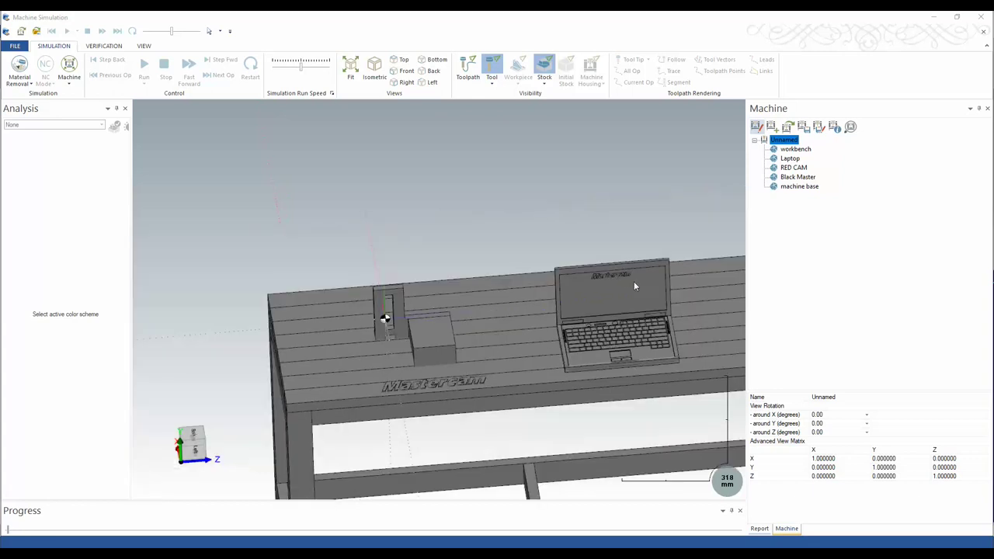
Step: Define the workbench and Laptop geometries as machine housing
left_click(800, 151)
right_click(799, 150)
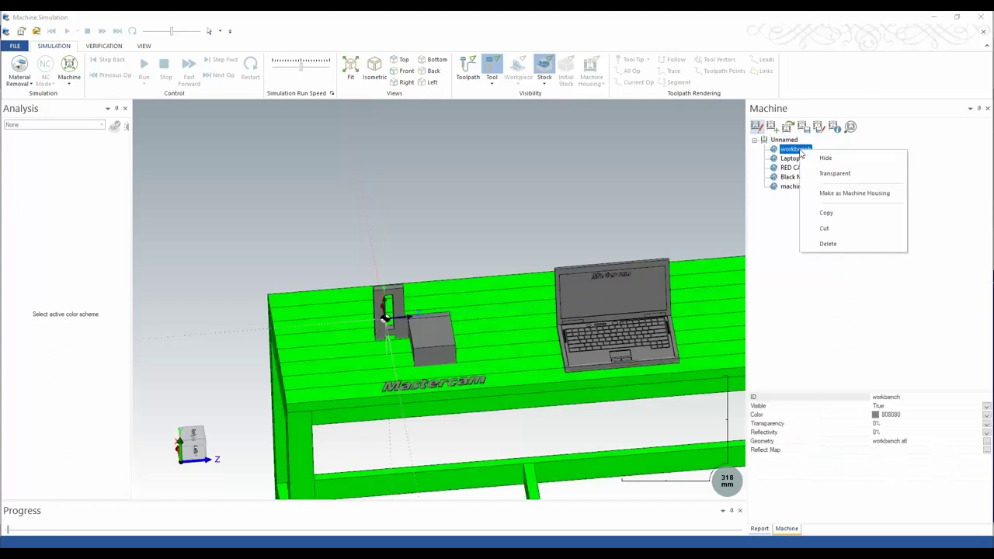
left_click(825, 198)
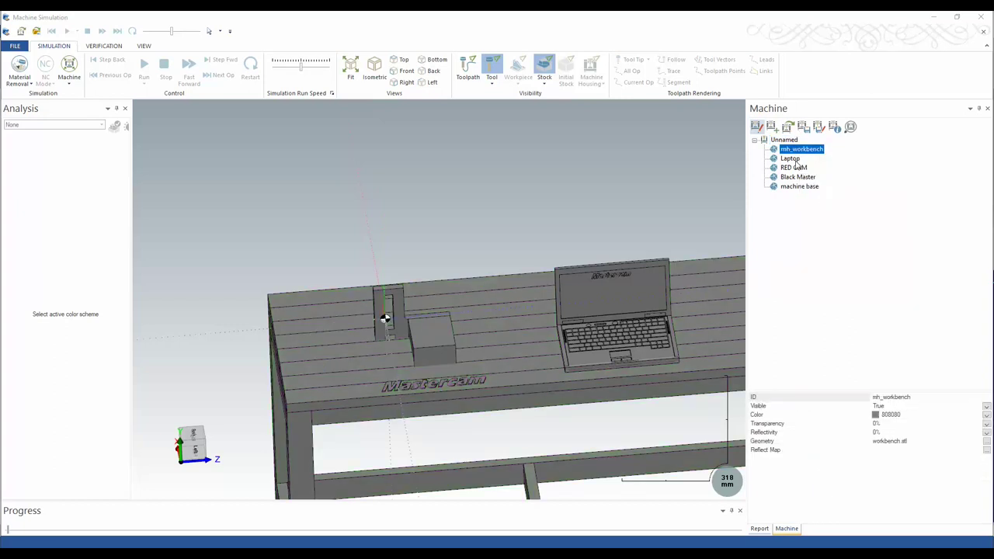
left_click(796, 159)
right_click(796, 159)
left_click(819, 204)
Step: Define the RED CAM and Black Master geometries as machine housing
left_click(791, 168)
right_click(791, 168)
left_click(822, 212)
left_click(800, 178)
right_click(800, 178)
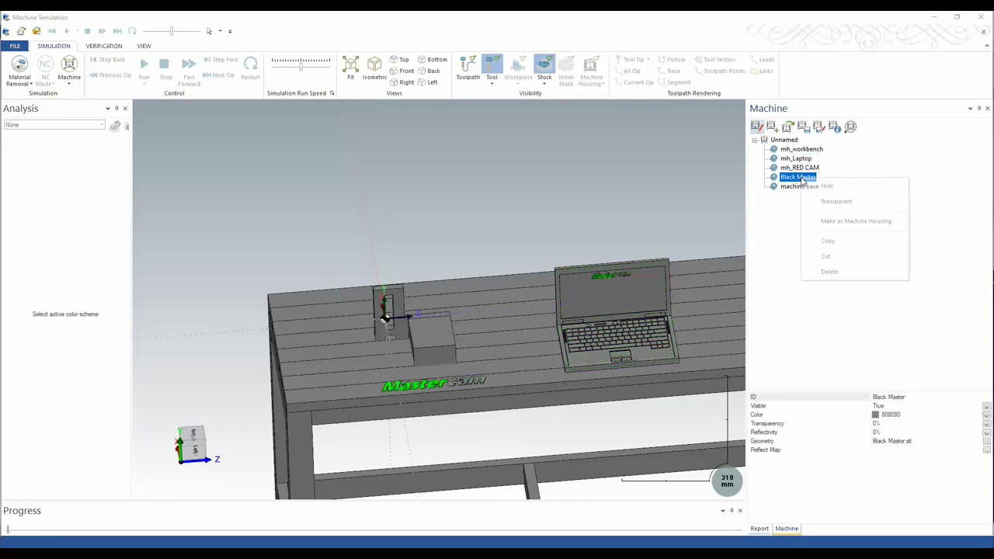
left_click(825, 223)
Step: Set the workbench housing's color to the brown A0522D
scroll(469, 394, "up", 4)
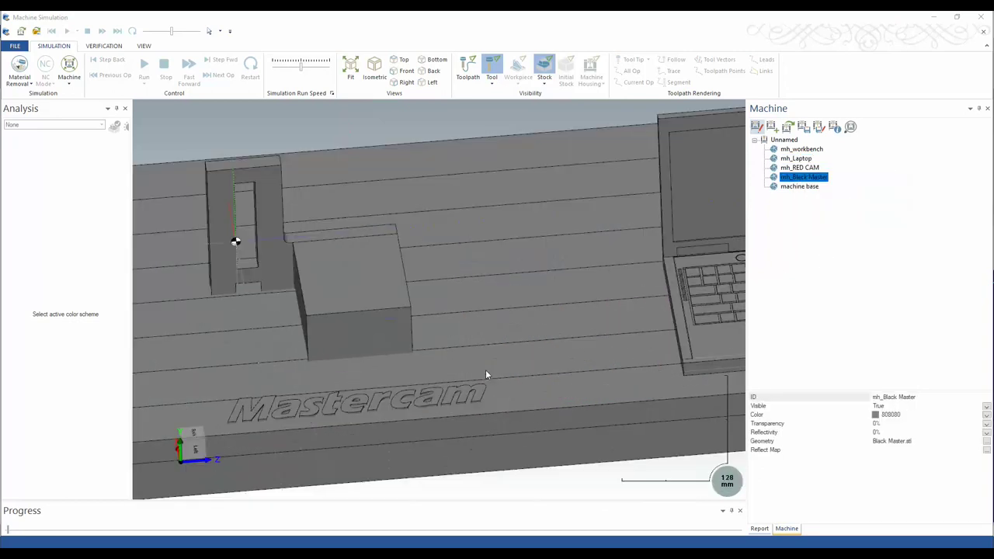
scroll(708, 238, "down", 3)
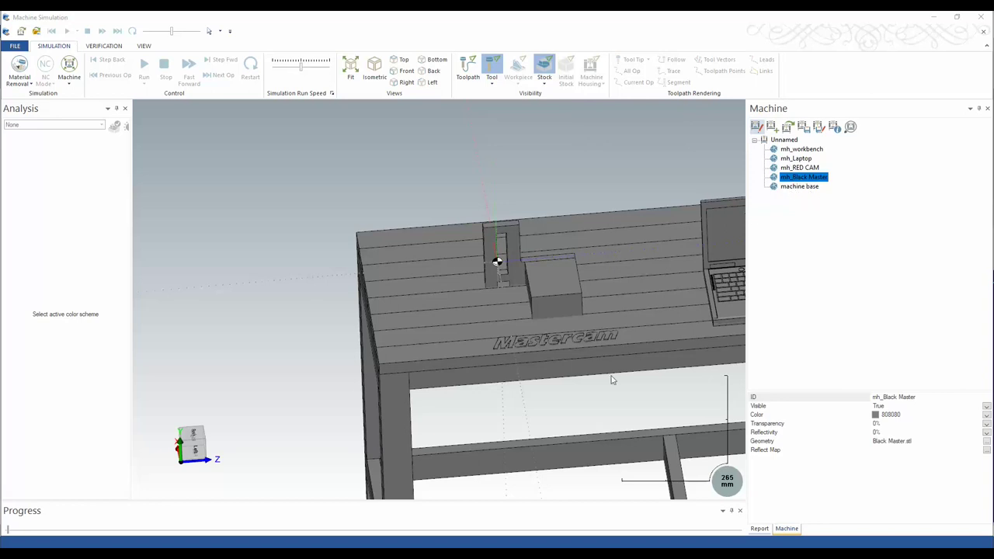
scroll(415, 337, "down", 3)
scroll(497, 341, "up", 3)
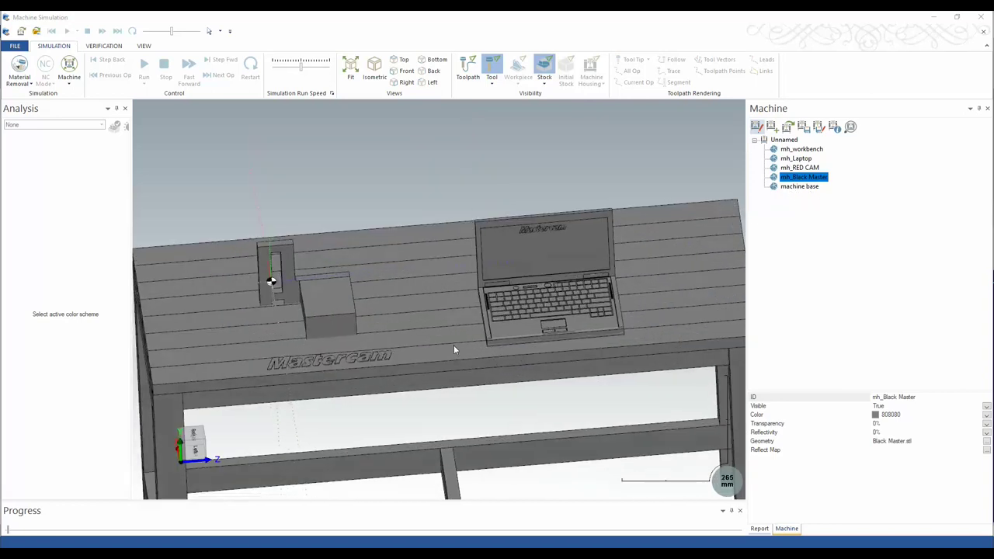
left_click(806, 149)
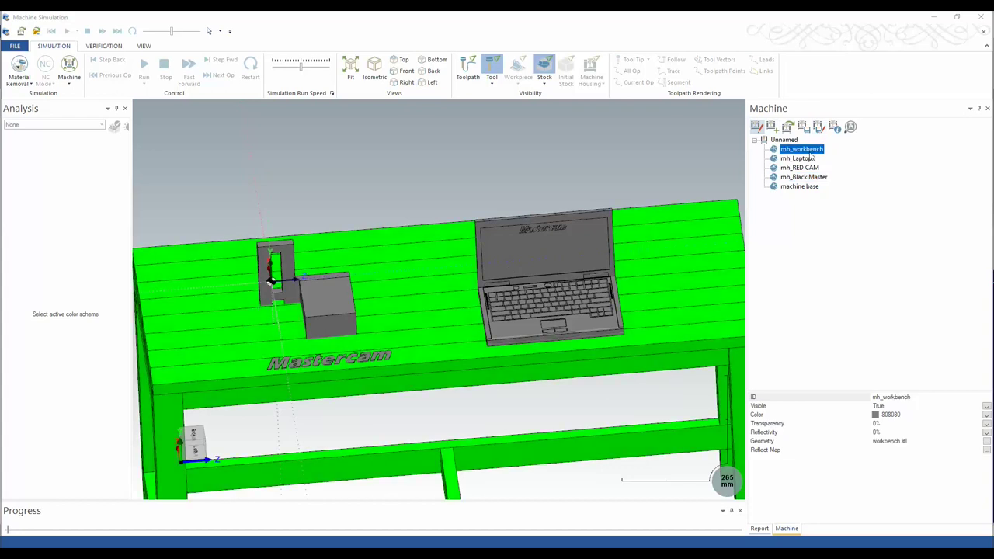
left_click(986, 414)
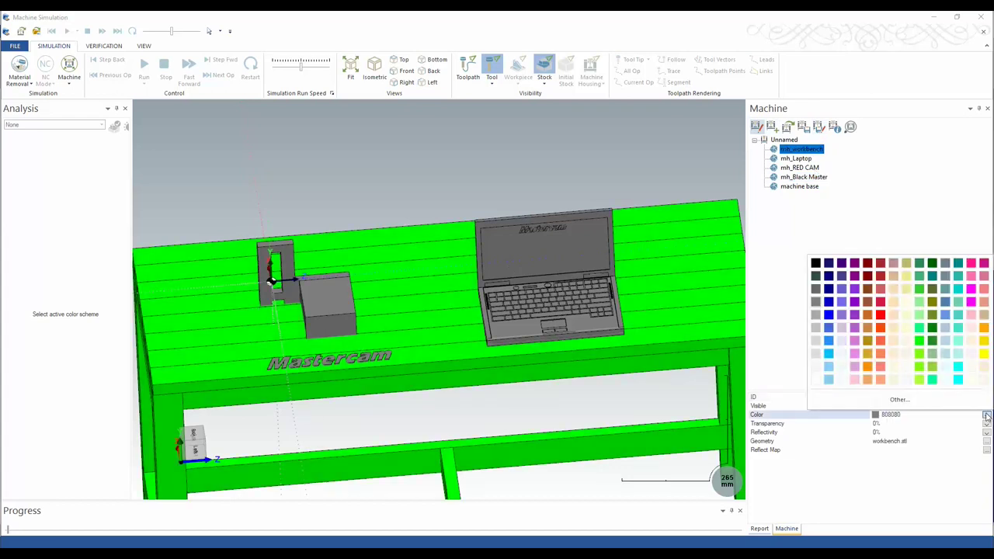
left_click(867, 327)
scroll(466, 319, "down", 4)
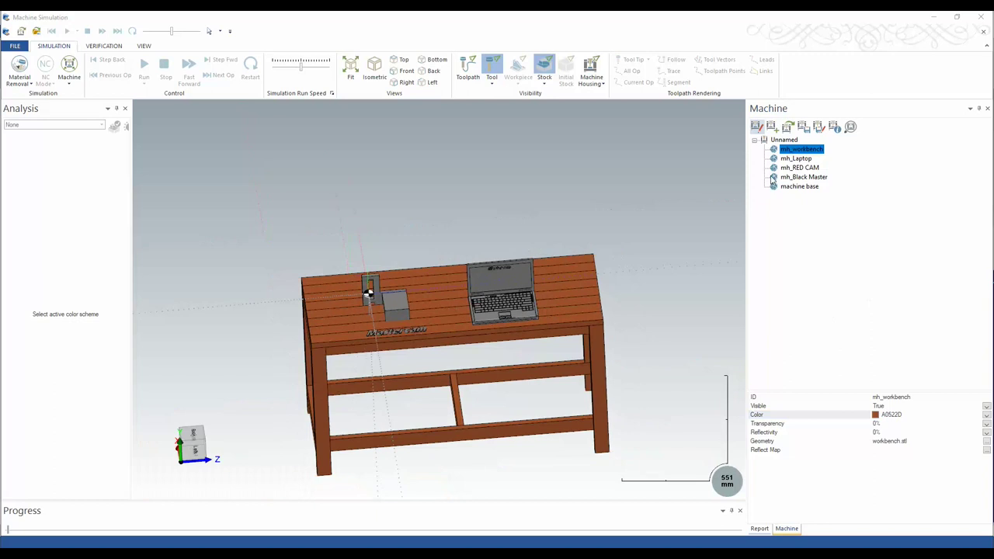
left_click(985, 417)
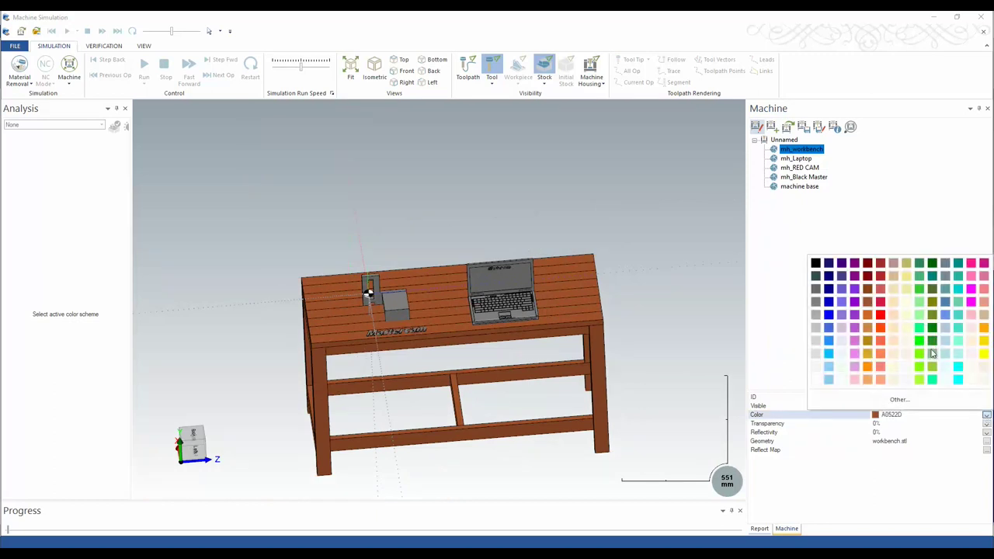
left_click(899, 400)
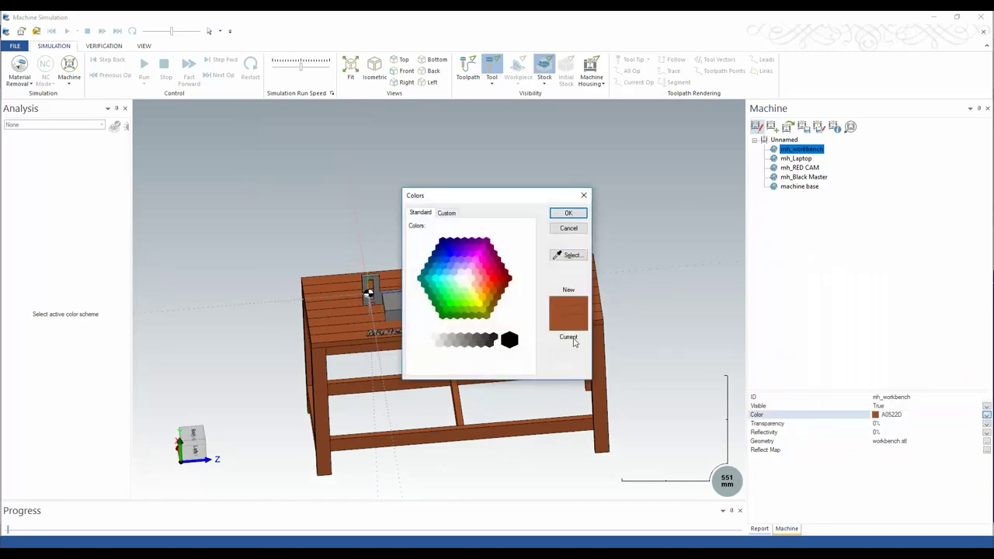
left_click(584, 195)
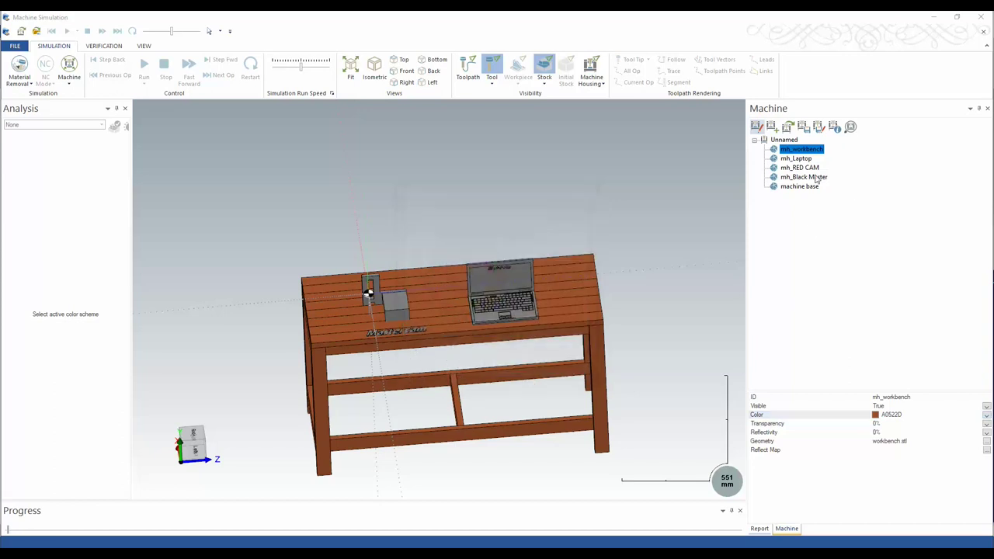
Step: Set the RED CAM lettering's color to the dark red B22222
left_click(796, 159)
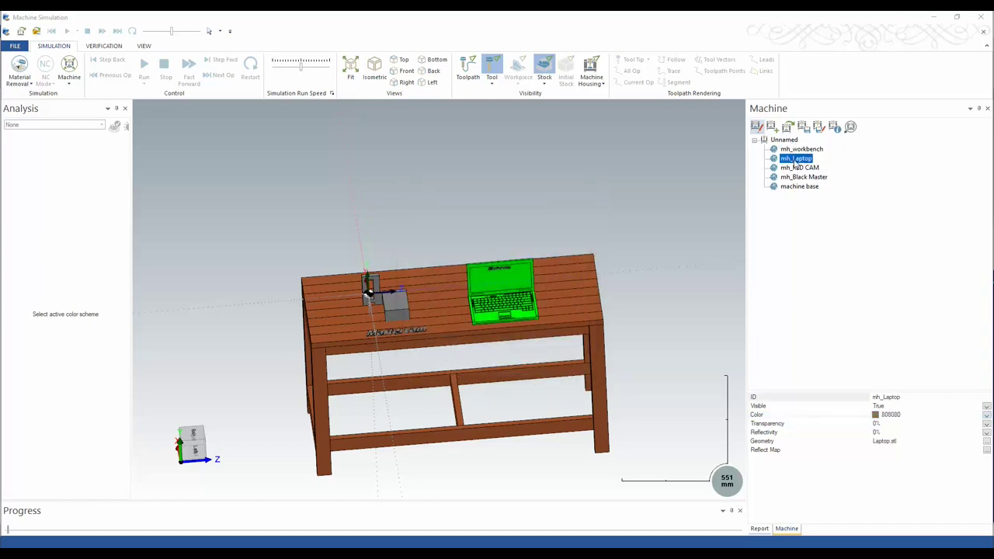
left_click(796, 168)
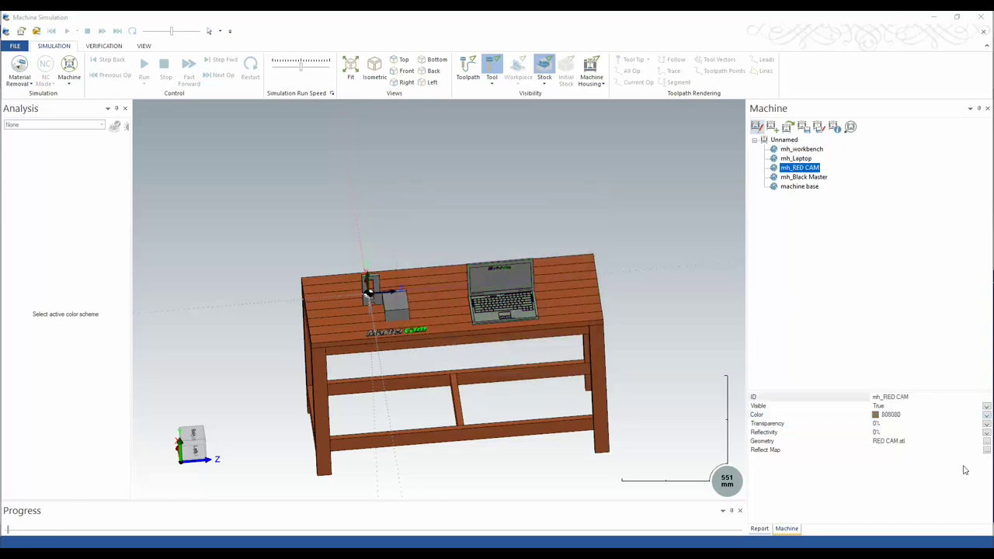
left_click(986, 415)
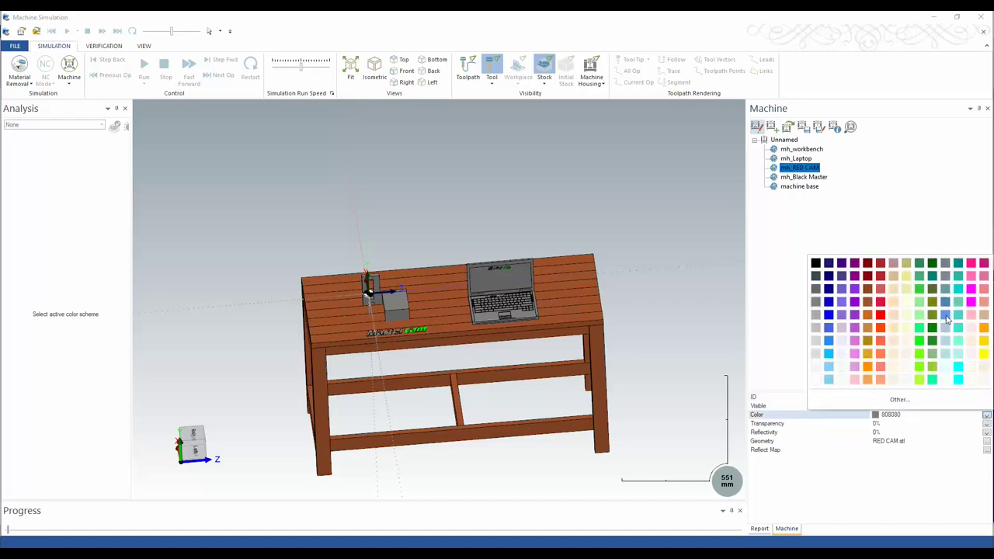
left_click(882, 284)
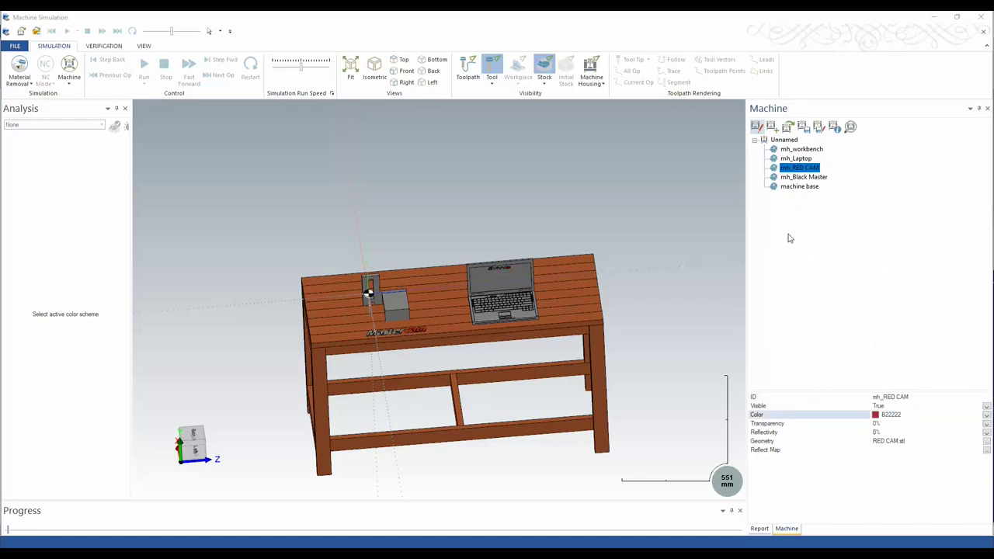
Step: Set the Black Master lettering's color to black, 000000
left_click(792, 177)
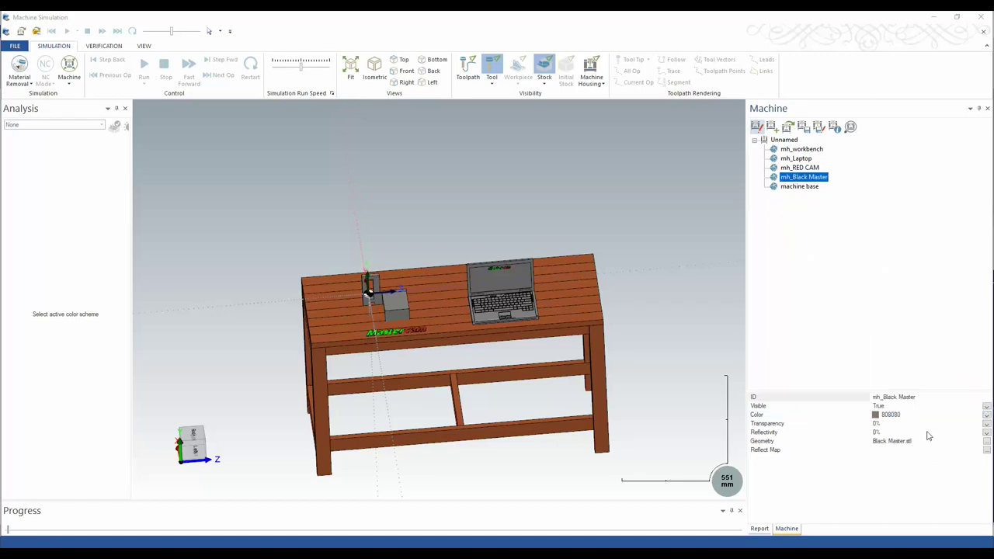
left_click(986, 415)
left_click(815, 264)
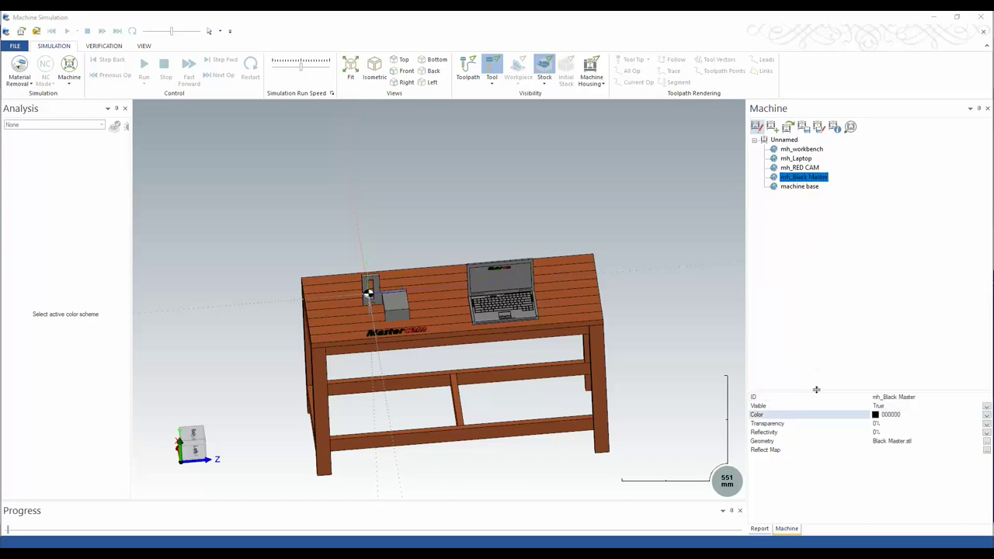
Step: Inspect the recolored Mastercam lettering on the laptop screen and on the workbench at several zoom levels
scroll(497, 311, "up", 4)
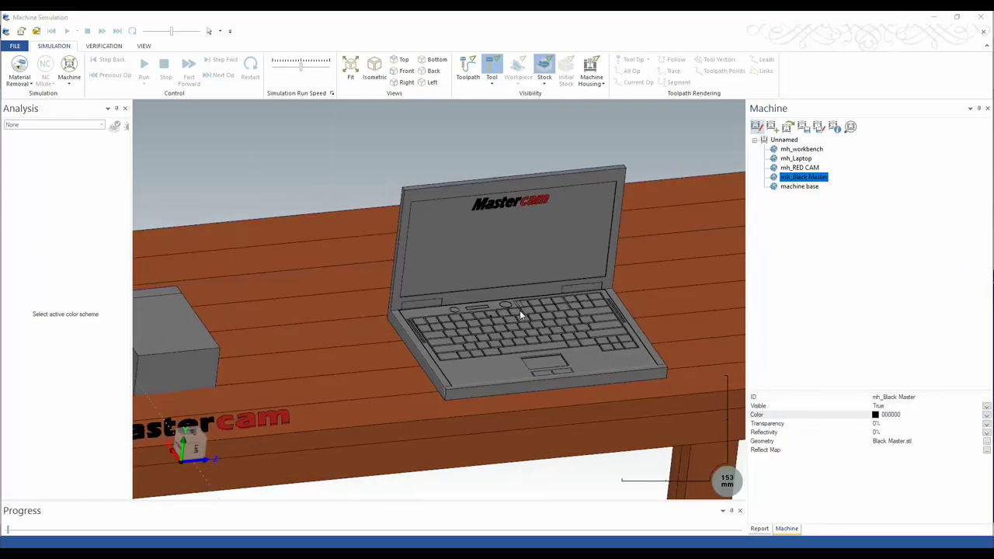
scroll(407, 382, "down", 5)
scroll(358, 380, "up", 6)
scroll(358, 385, "down", 5)
left_click_drag(541, 312, 439, 380)
scroll(444, 370, "down", 4)
scroll(410, 361, "up", 7)
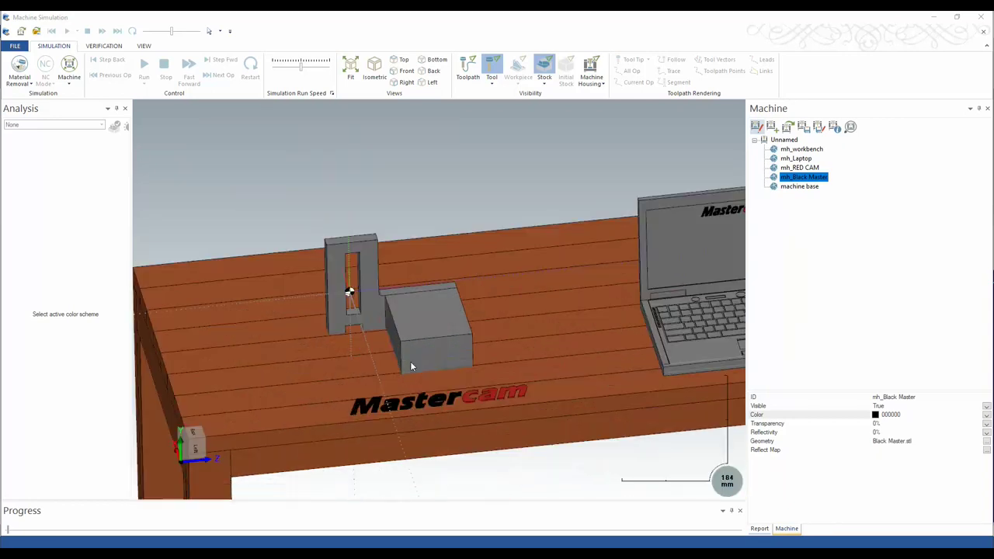
Step: Set the machine base's color to the dark gray 3C3C3C from the standard color palette
left_click(799, 187)
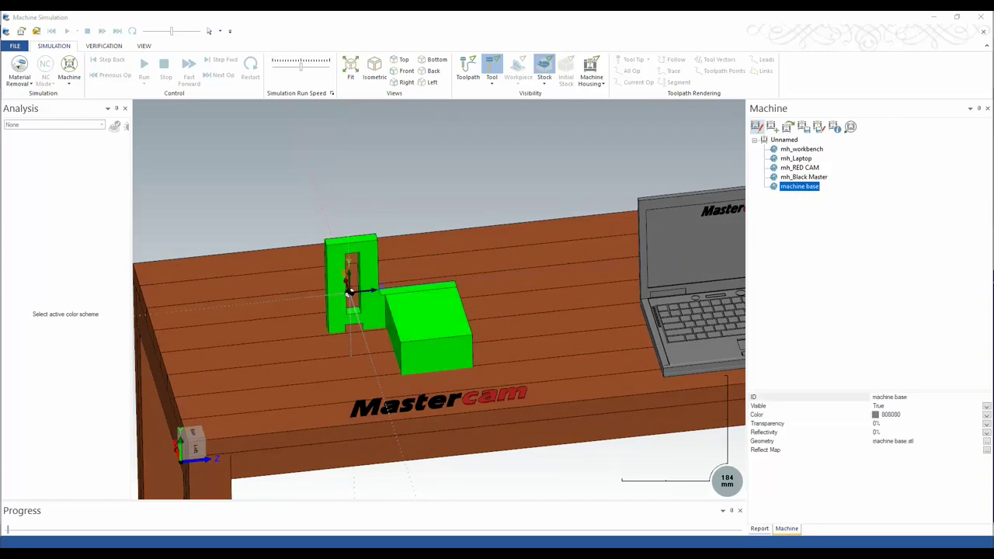
left_click(986, 415)
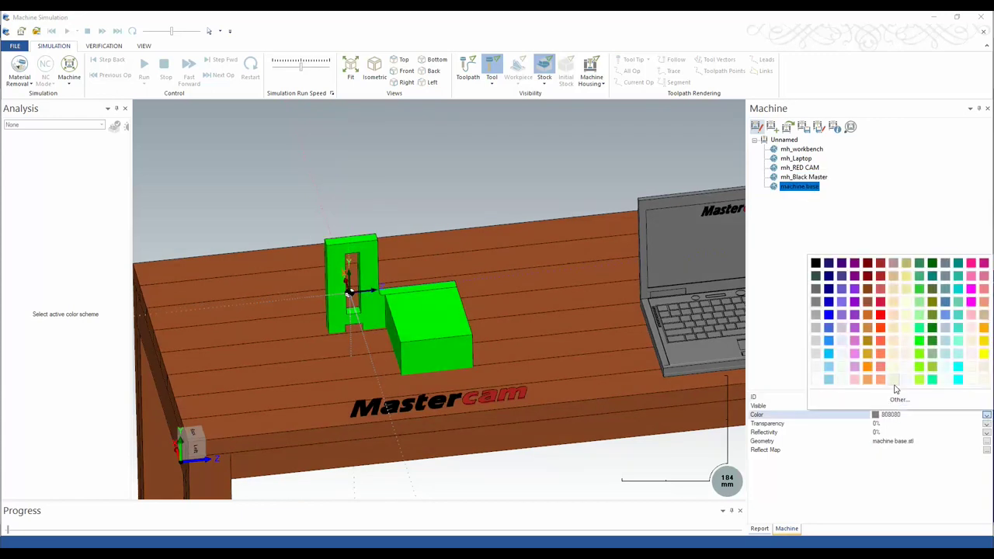
left_click(894, 399)
left_click(486, 340)
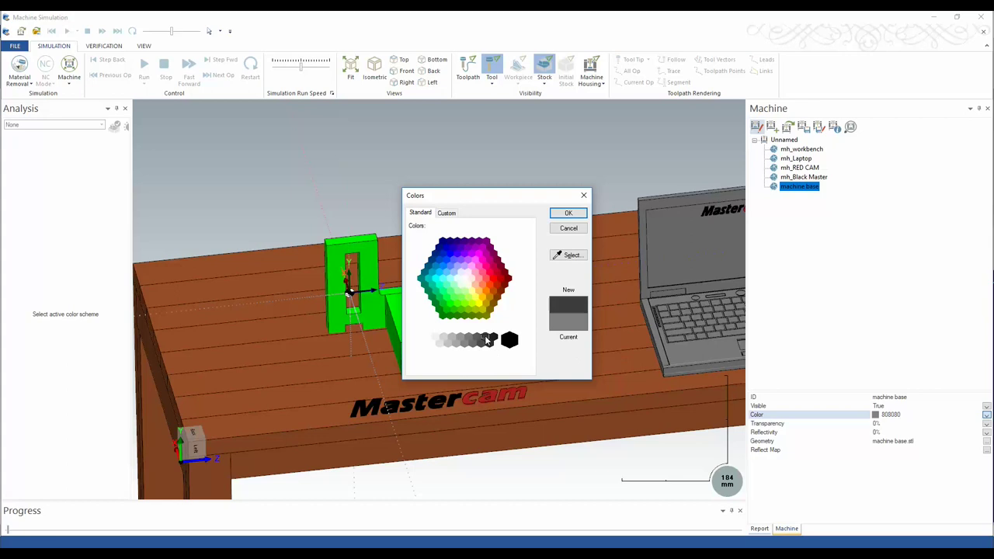
left_click(567, 212)
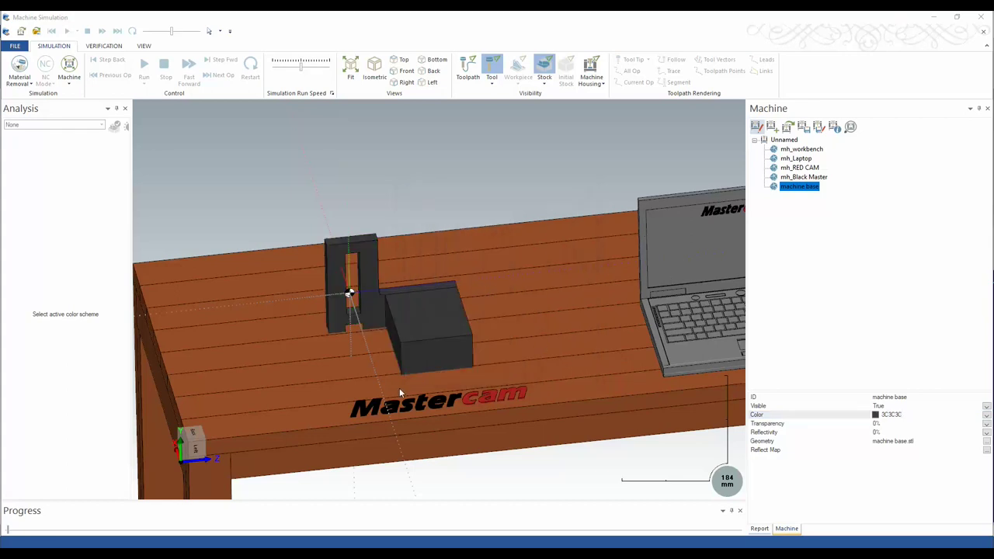
scroll(406, 356, "down", 3)
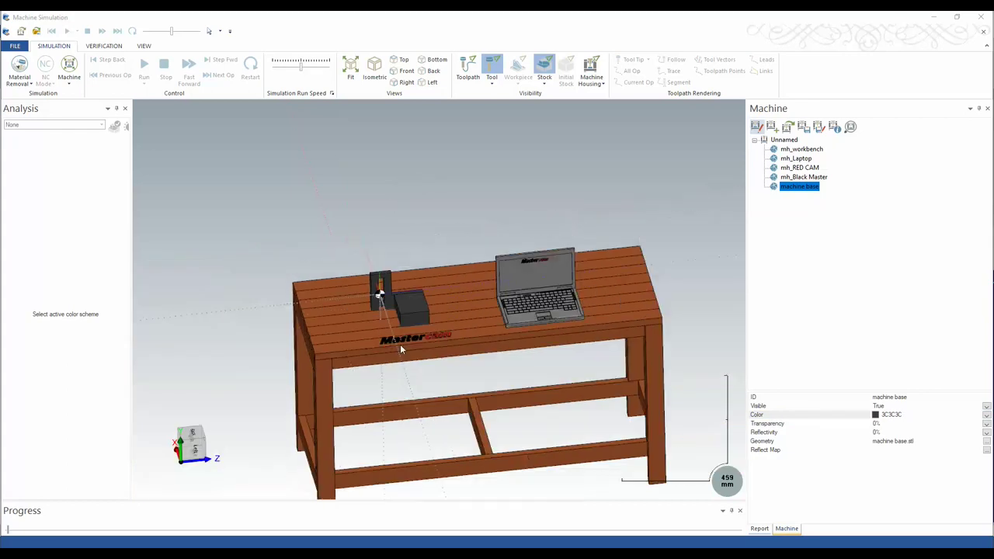
scroll(450, 309, "up", 2)
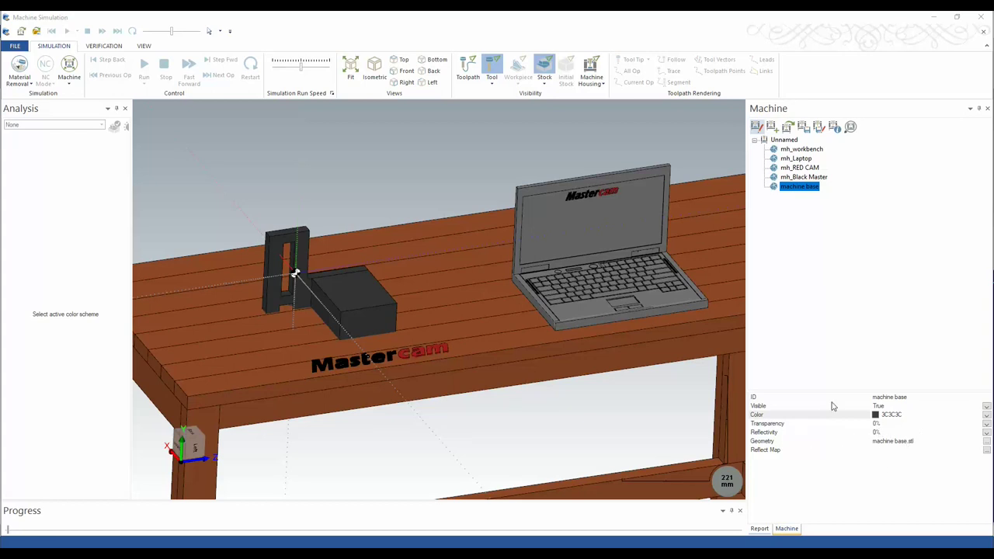
scroll(516, 295, "down", 6)
scroll(535, 299, "up", 8)
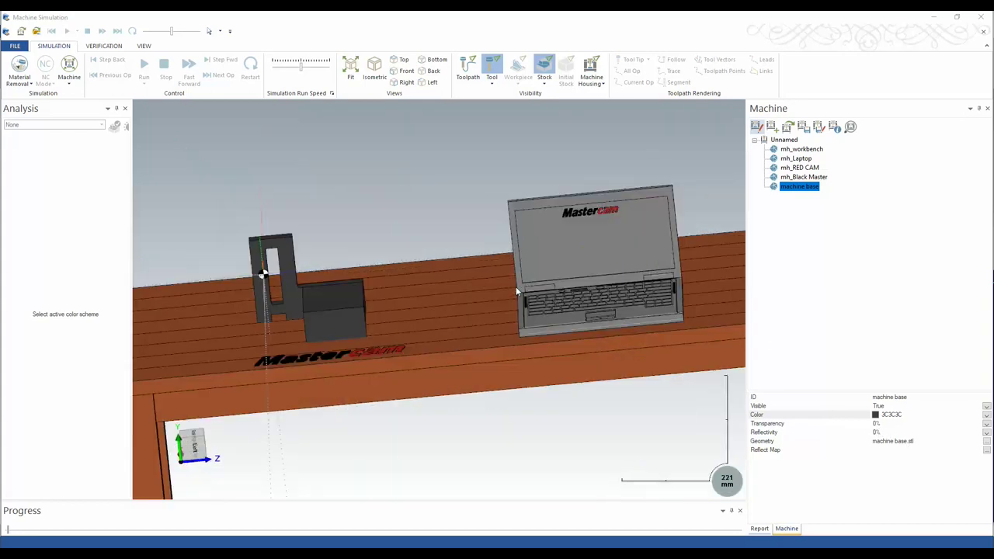
scroll(508, 296, "down", 3)
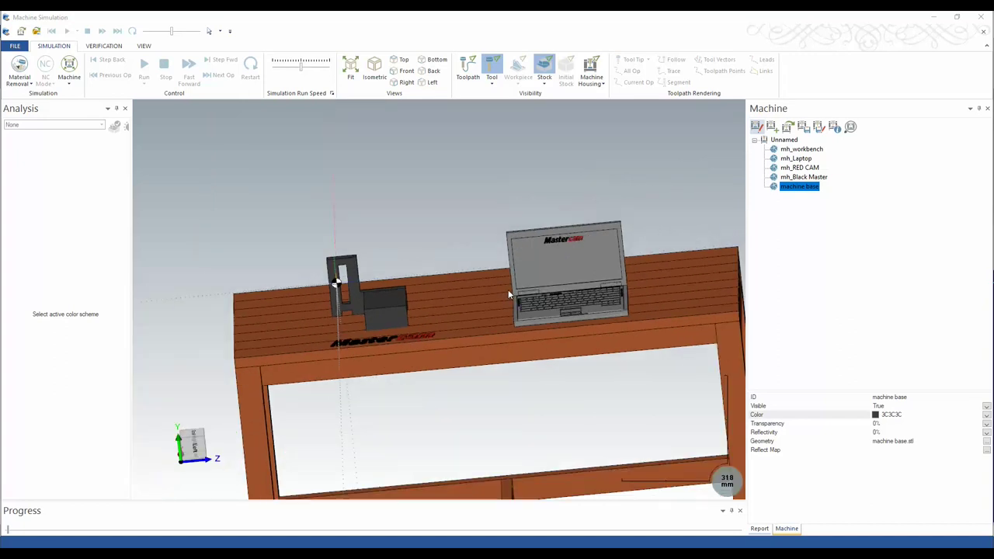
scroll(375, 299, "down", 3)
scroll(379, 297, "up", 6)
scroll(373, 293, "down", 2)
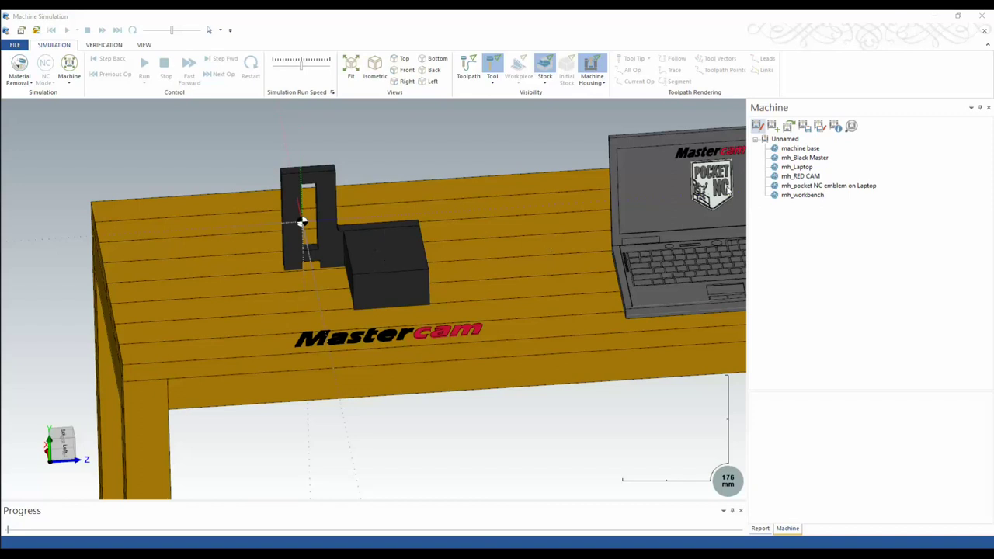
Step: Add an X translational axis directly under the Unnamed machine and select it to check its direction
left_click(785, 140)
right_click(785, 140)
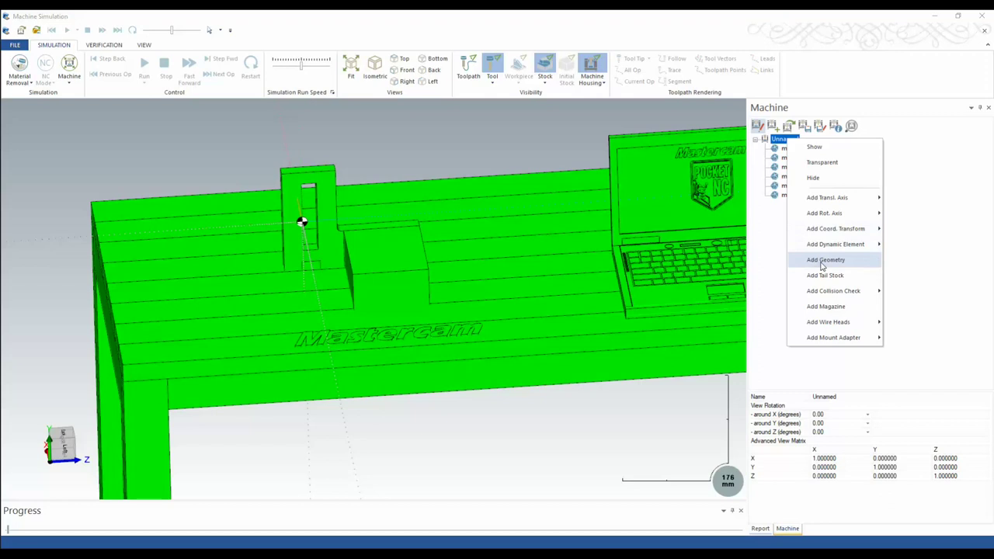
mouse_move(834, 201)
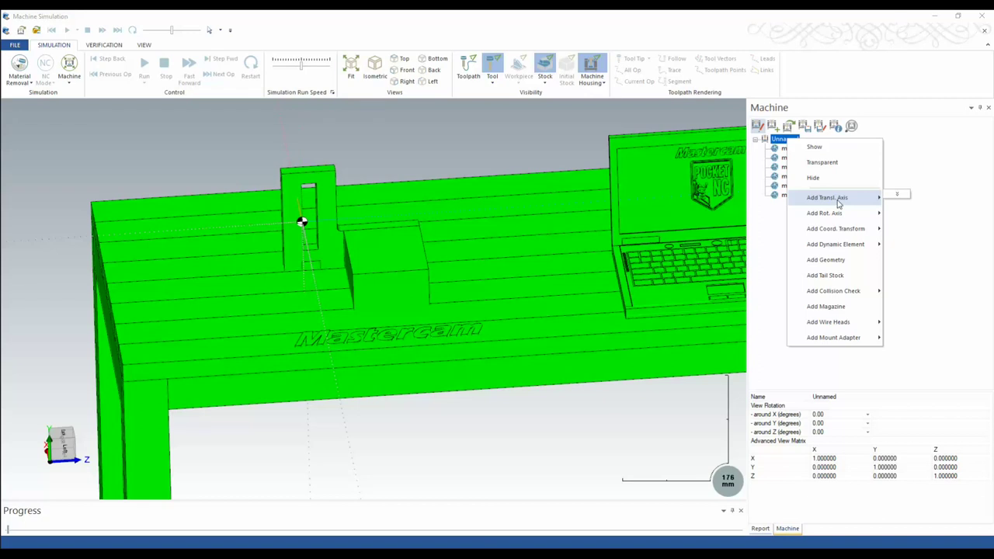
mouse_move(897, 199)
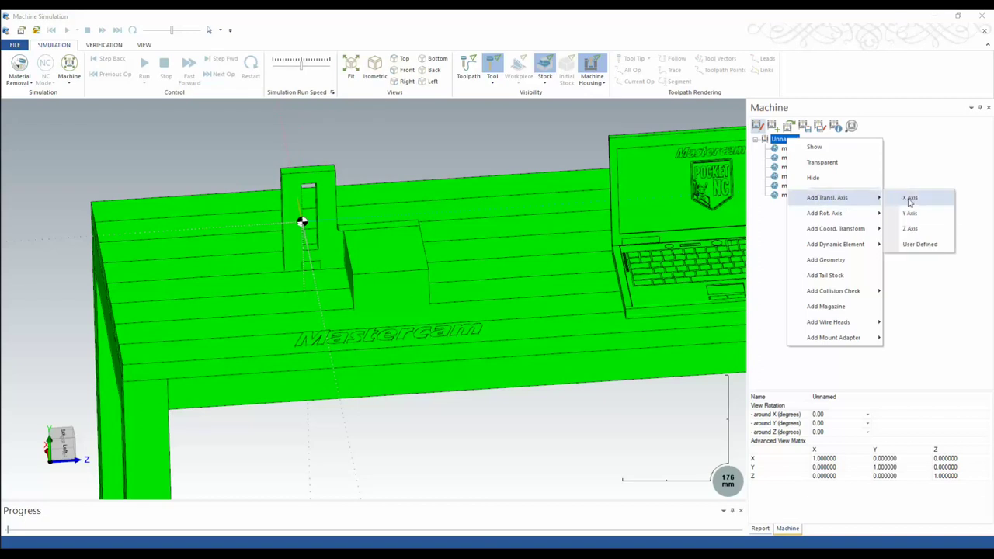
left_click(910, 198)
left_click(783, 206)
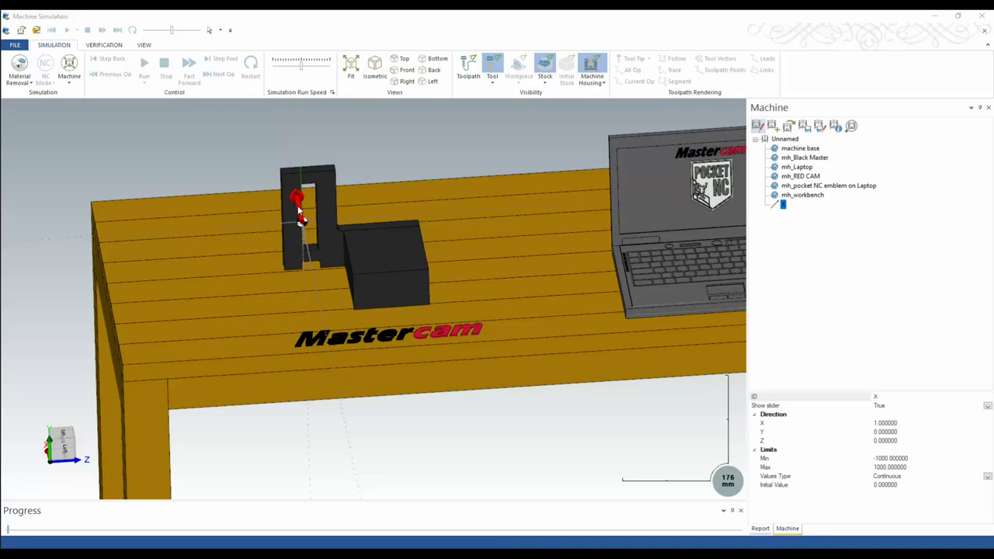
Step: Add the X axis carrier STL file as geometry under the X axis
right_click(784, 205)
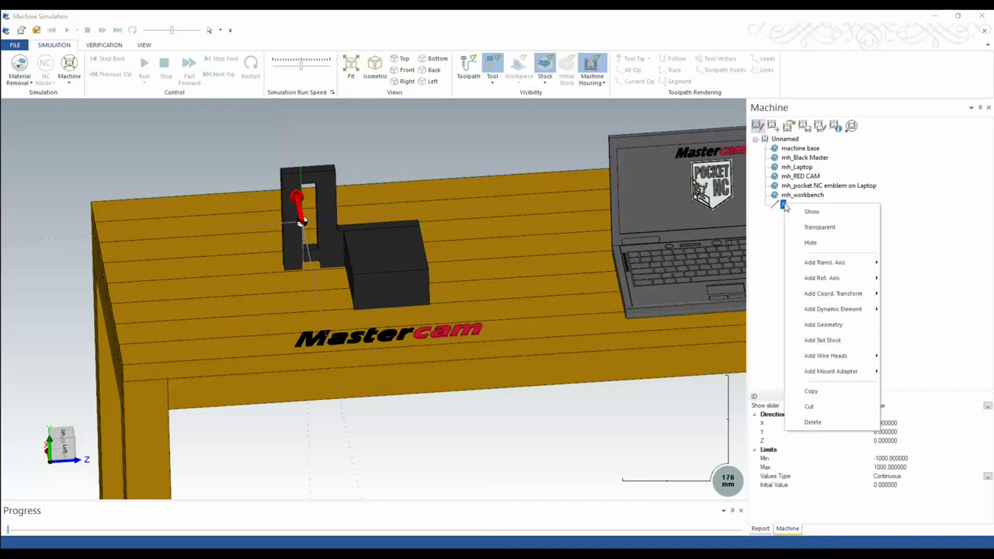
left_click(825, 327)
double_click(184, 194)
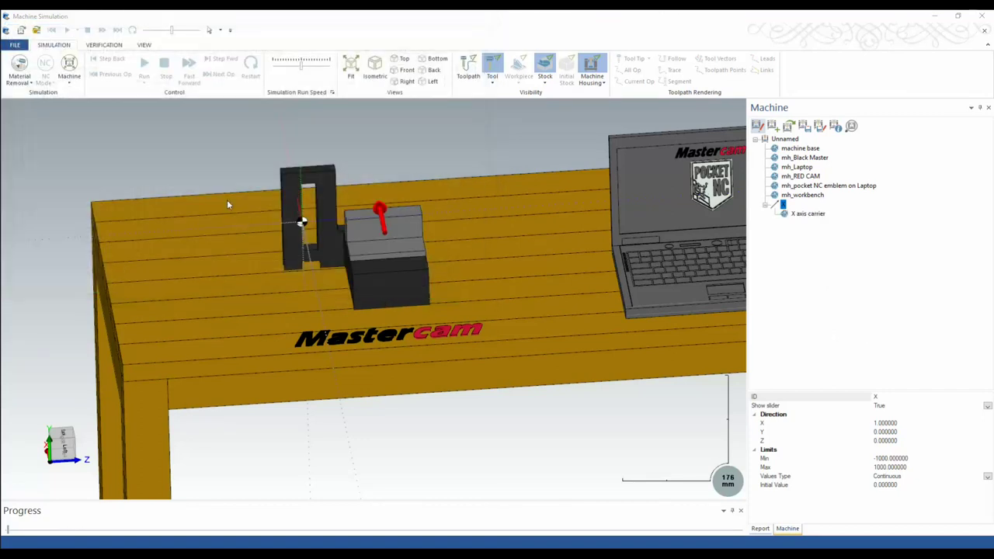
Step: Set the X axis carrier's color to the dark gray 3C3C3C from the standard colors and inspect the recolored part
left_click(804, 215)
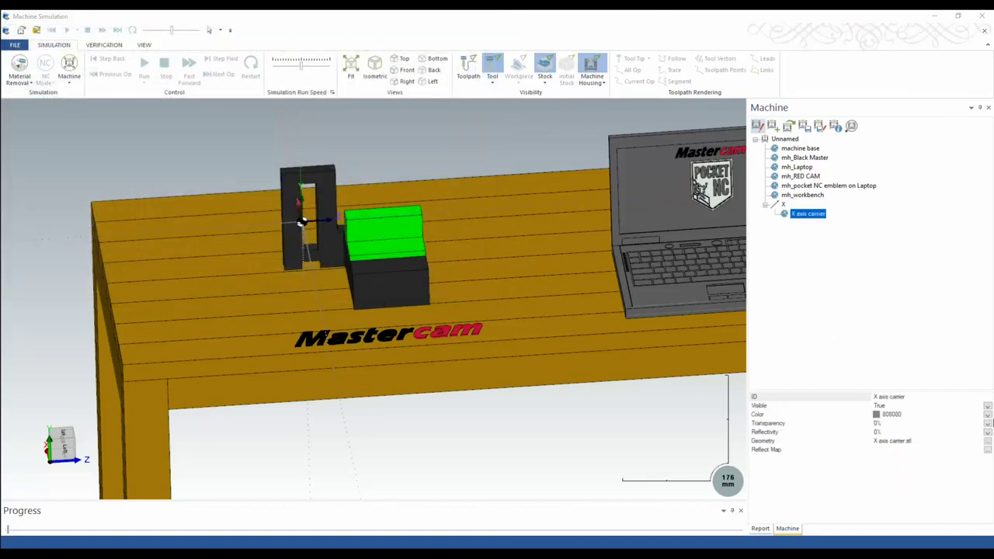
left_click(986, 415)
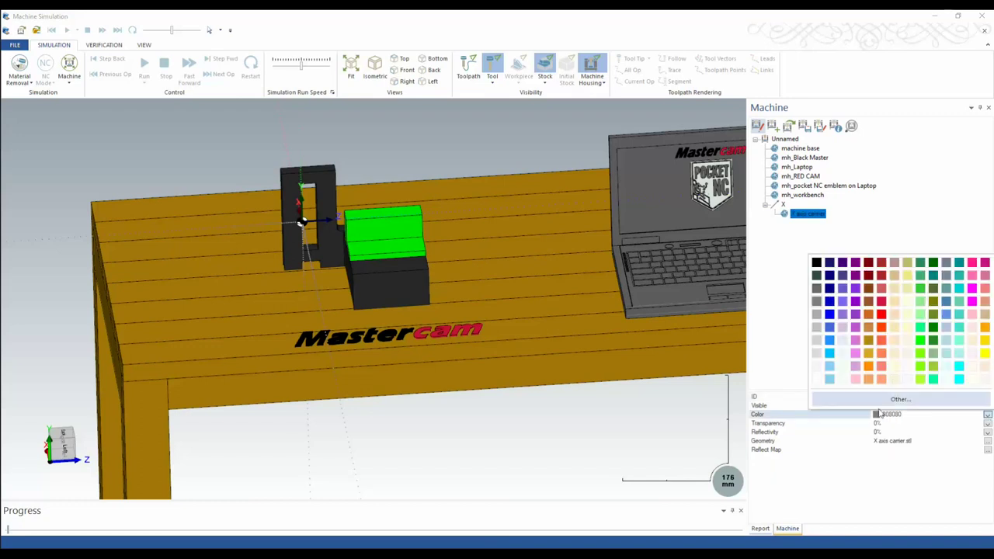
left_click(882, 400)
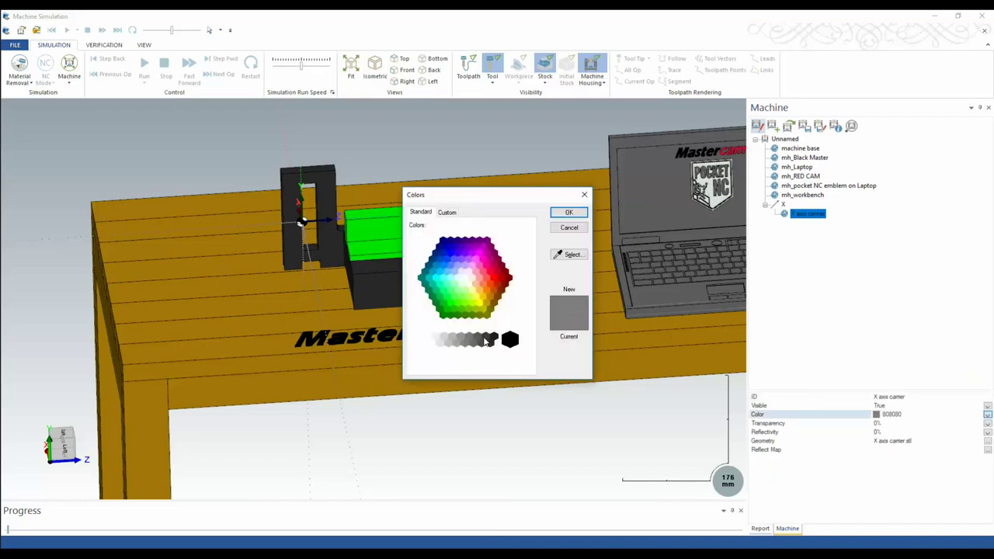
left_click(486, 340)
left_click(568, 214)
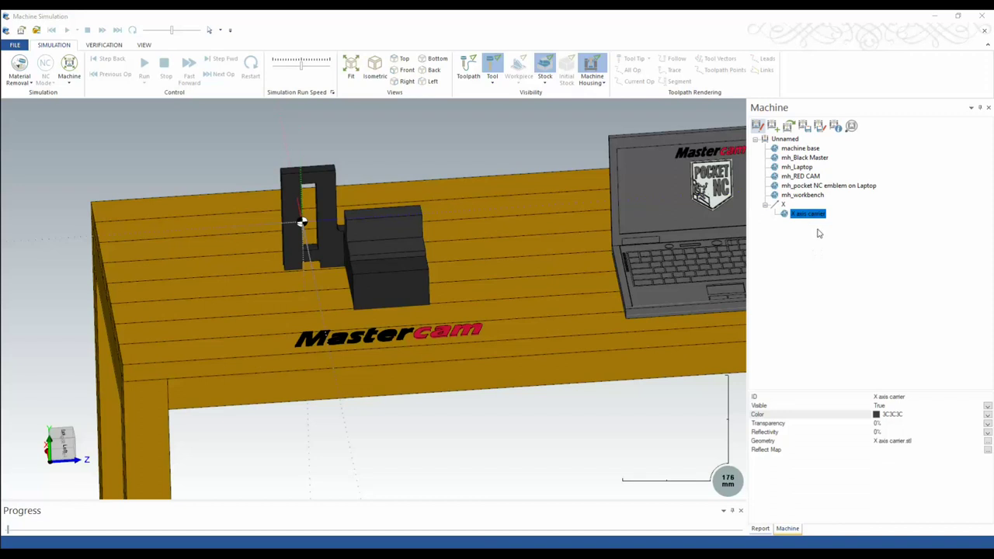
middle_click_drag(402, 266, 367, 244)
scroll(383, 255, "up", 5)
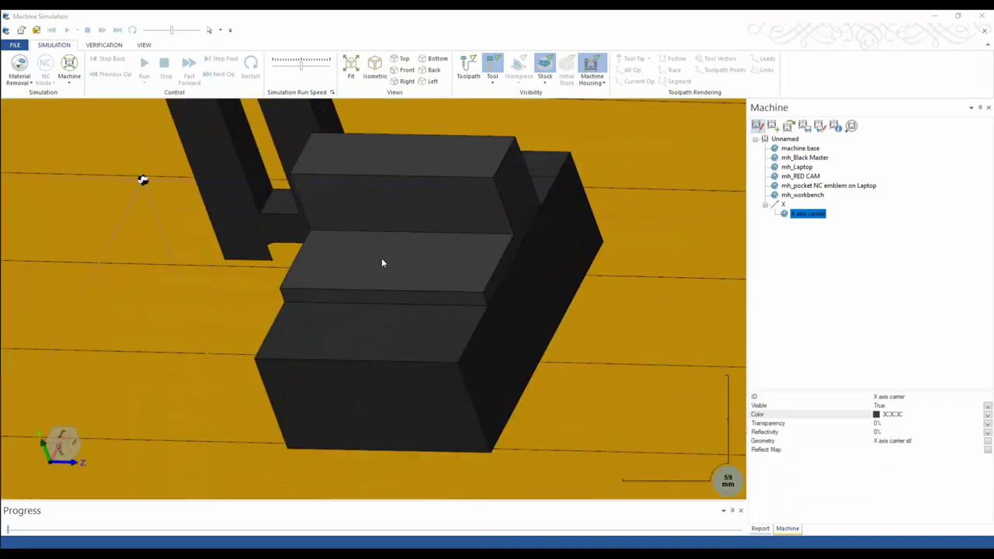
scroll(365, 271, "down", 5)
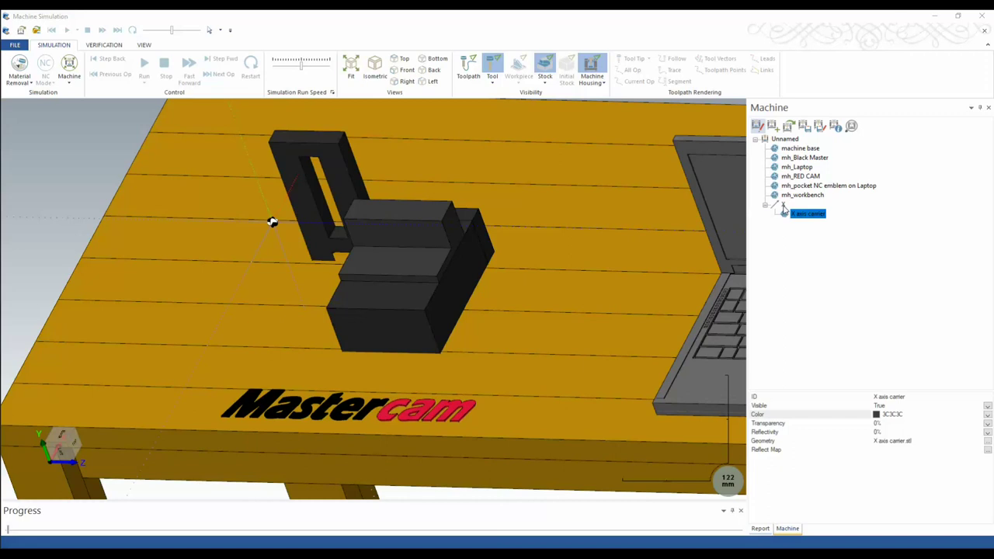
Step: Add a Z translational axis under the X axis and select it to check its direction
right_click(783, 206)
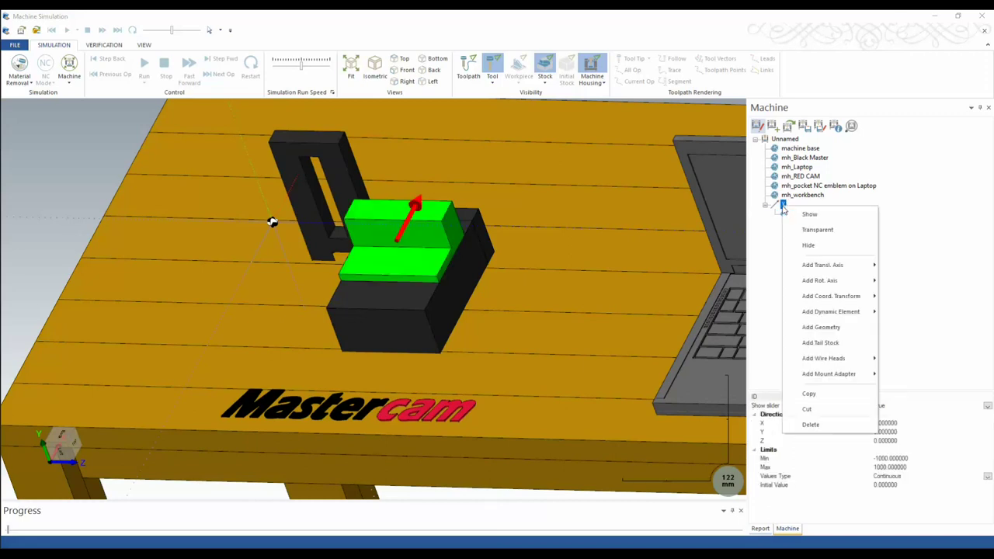
mouse_move(821, 266)
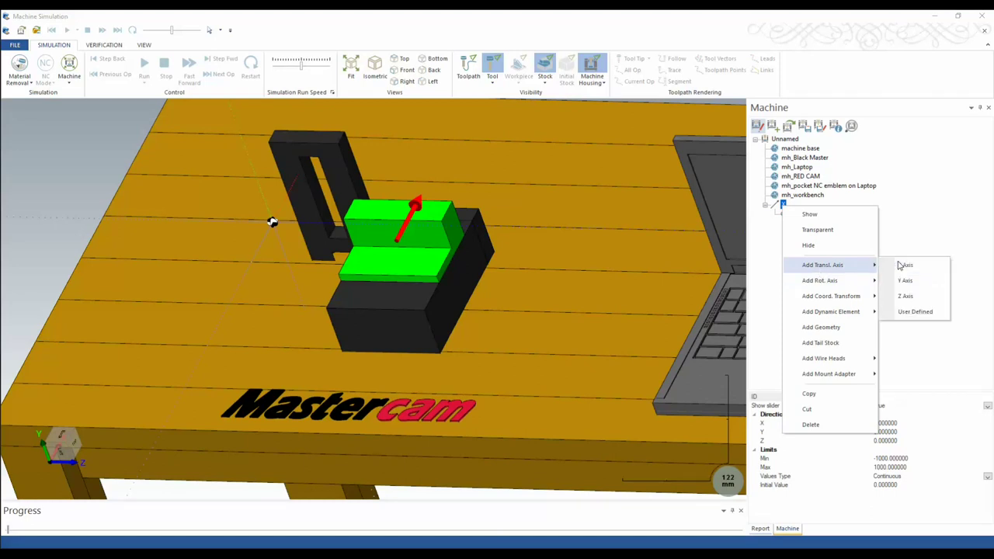
left_click(905, 297)
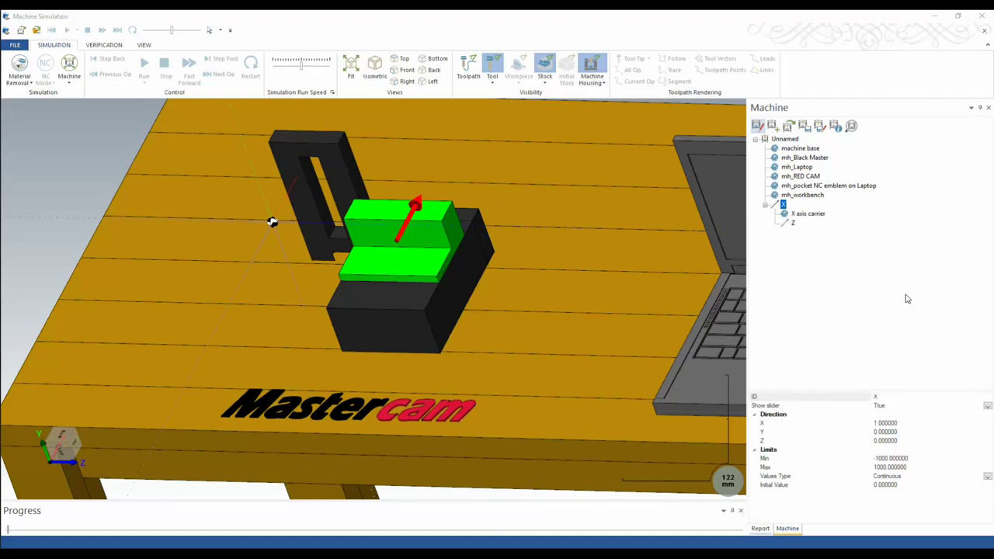
left_click(793, 224)
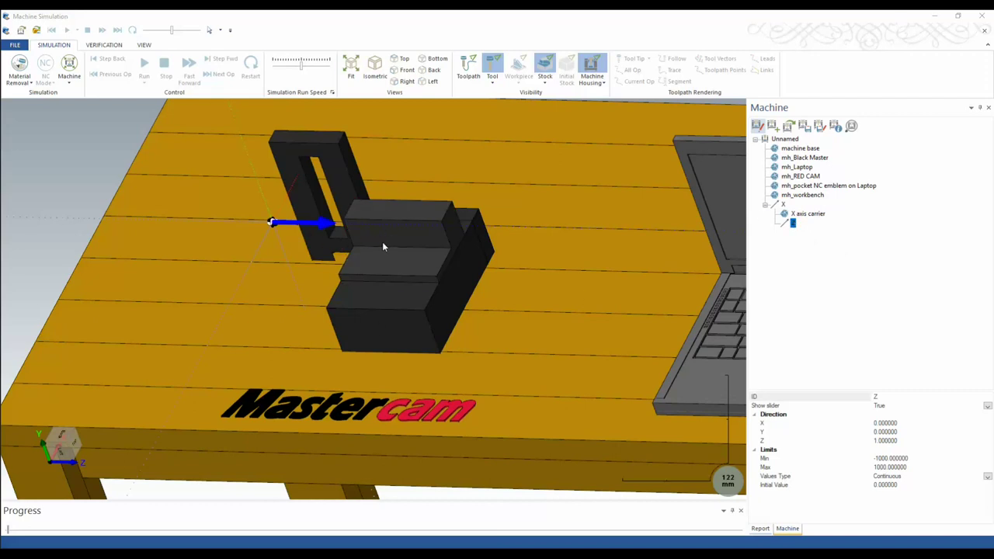
Step: Add the spindle assem Z axis STL file as geometry under the Z axis
right_click(793, 224)
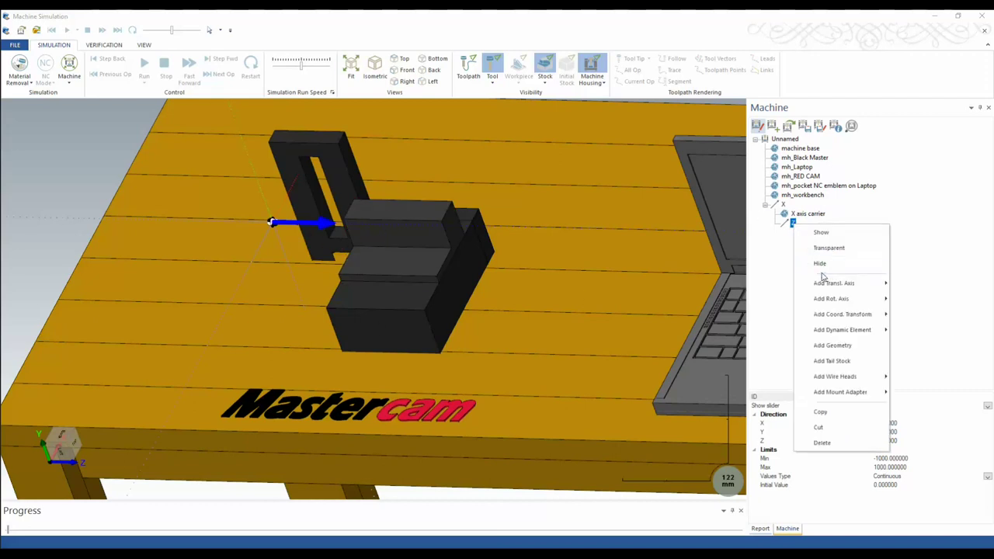
left_click(835, 344)
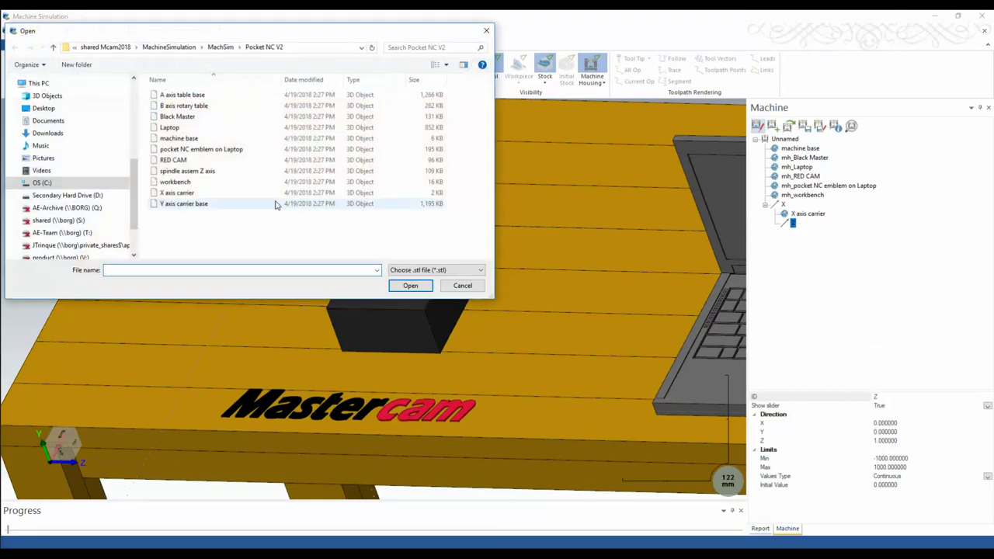
double_click(167, 174)
Step: Set the spindle assembly's color to the dark gray 3C3C3C from the standard colors
left_click(844, 233)
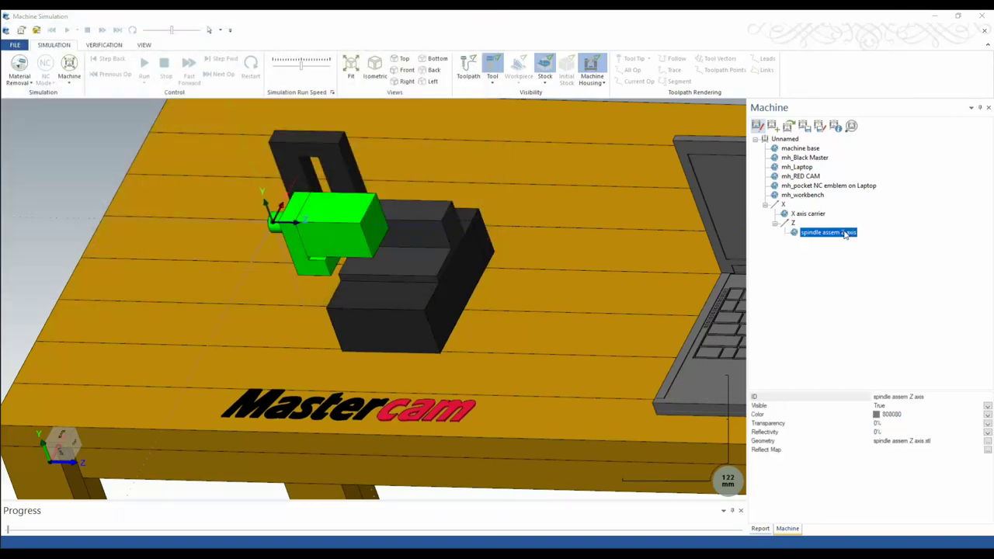
left_click(987, 415)
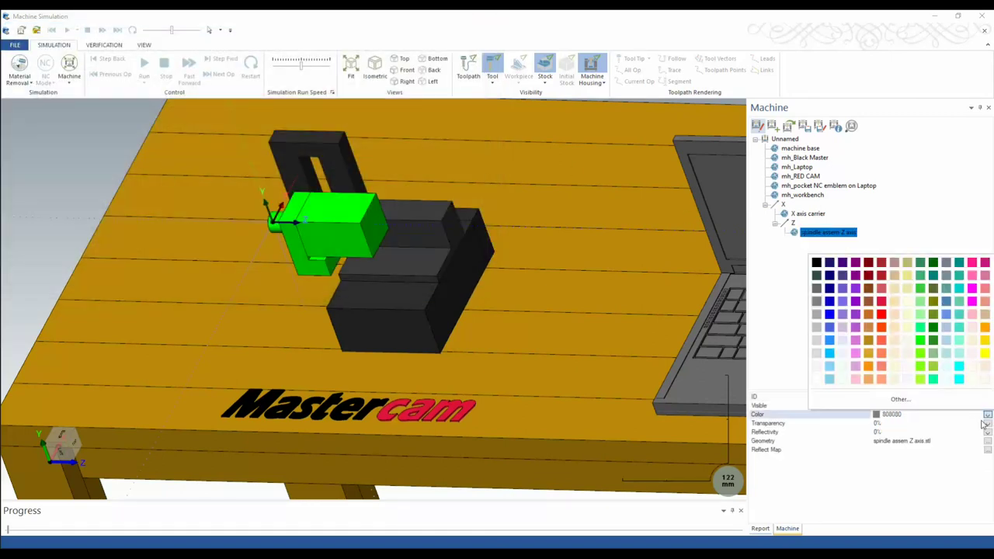
left_click(867, 399)
left_click(487, 337)
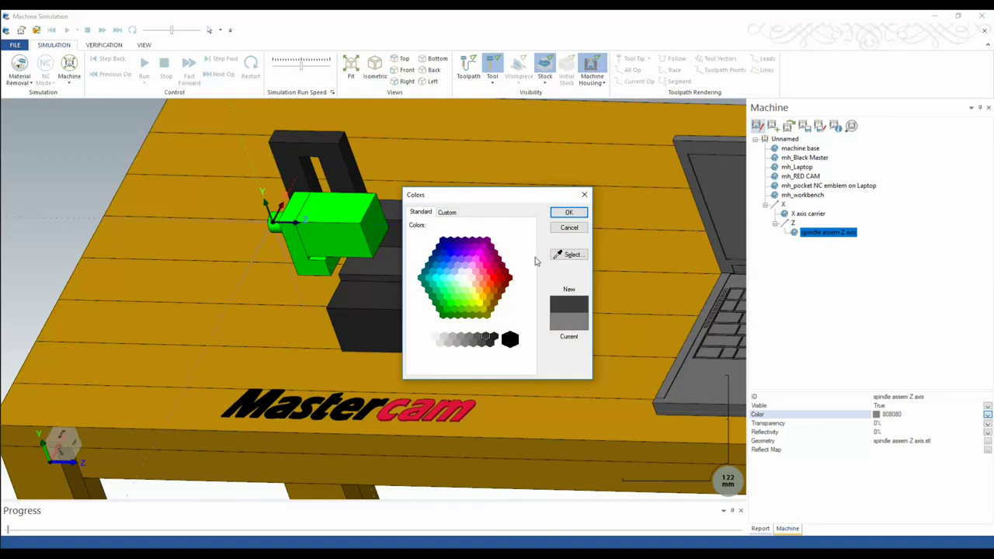
left_click(568, 212)
Step: Examine the machine origin at the spindle nose and the spindle's placement against the X carrier and machine base from several angles
middle_click_drag(410, 262, 351, 247)
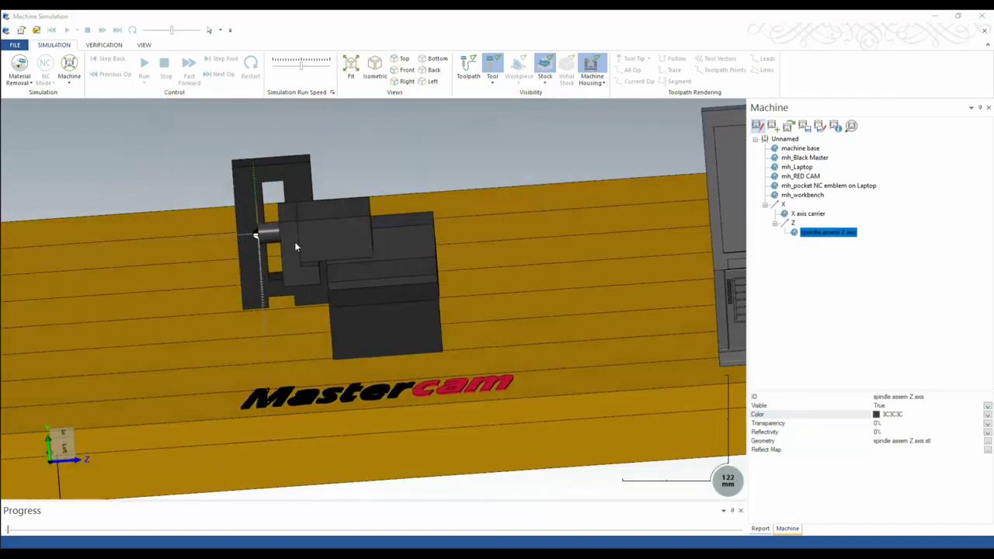
scroll(261, 232, "up", 5)
scroll(233, 224, "up", 3)
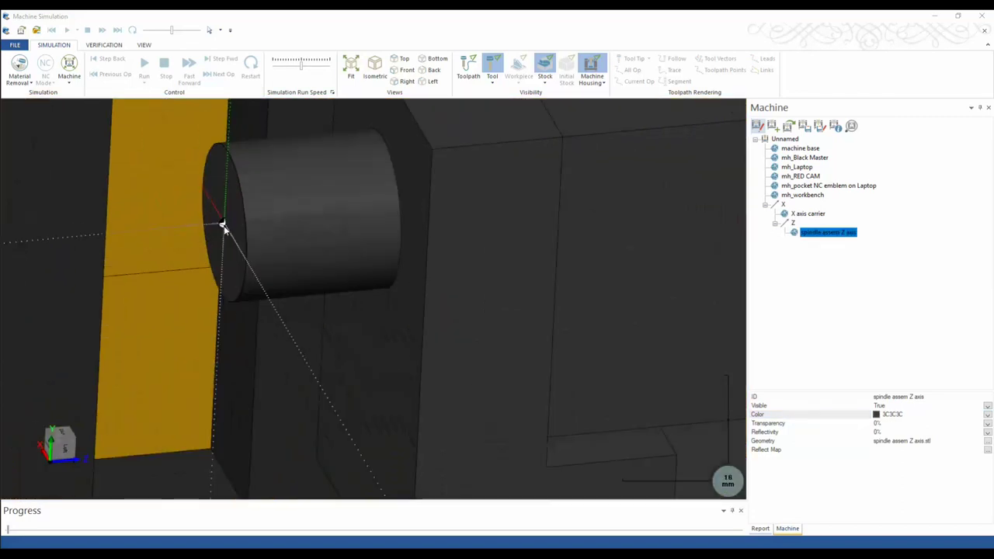
scroll(222, 225, "down", 8)
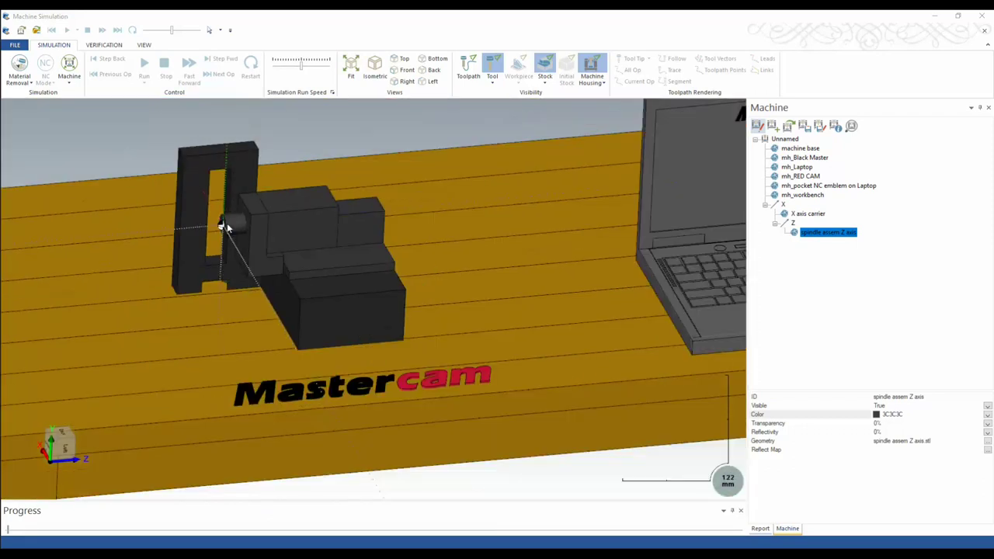
scroll(215, 225, "up", 4)
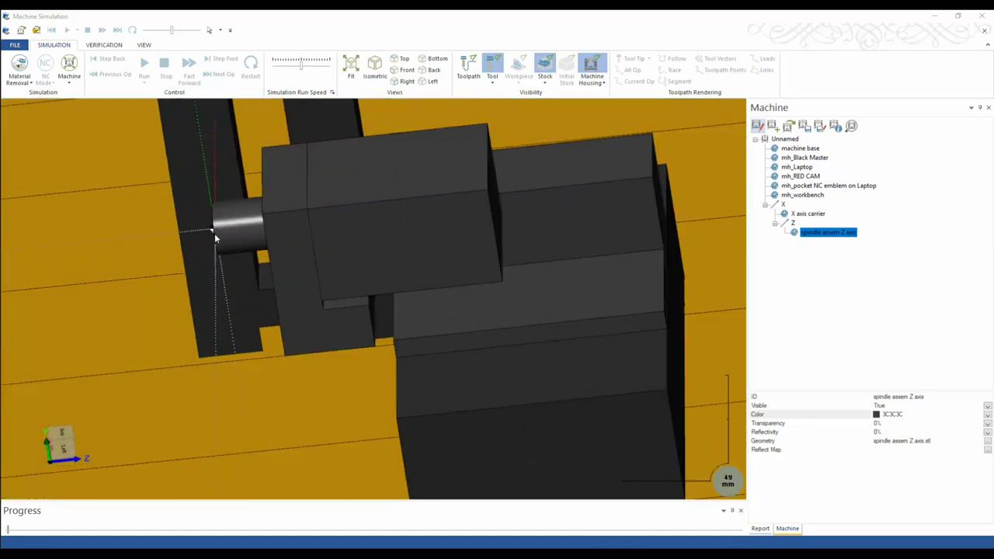
scroll(217, 233, "up", 2)
scroll(221, 235, "down", 4)
scroll(302, 248, "up", 5)
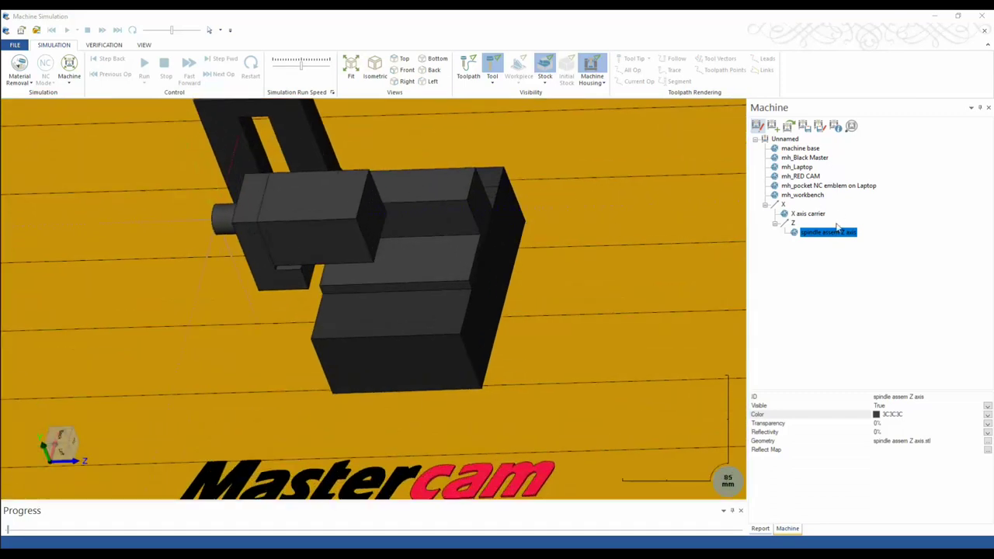
middle_click_drag(434, 292, 394, 259)
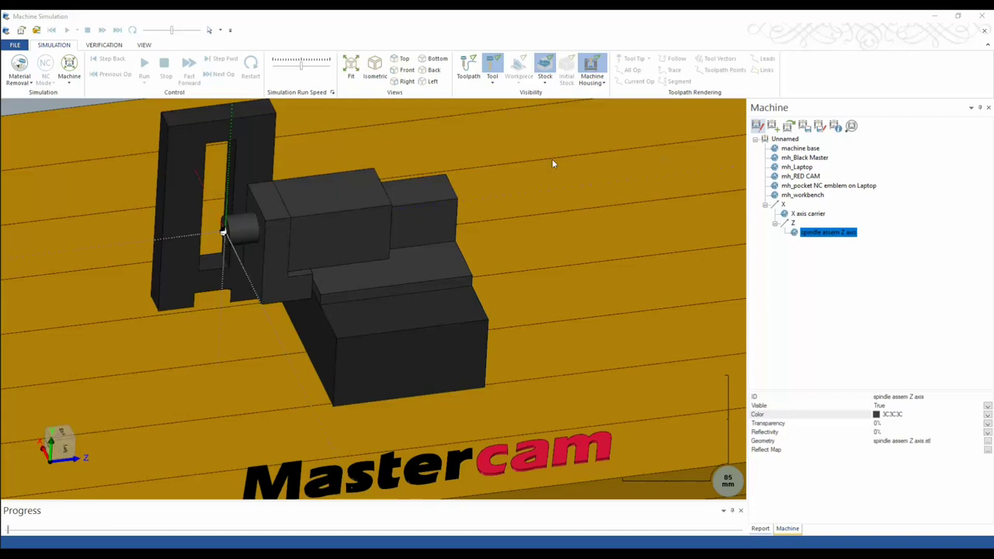
middle_click_drag(191, 200, 222, 144)
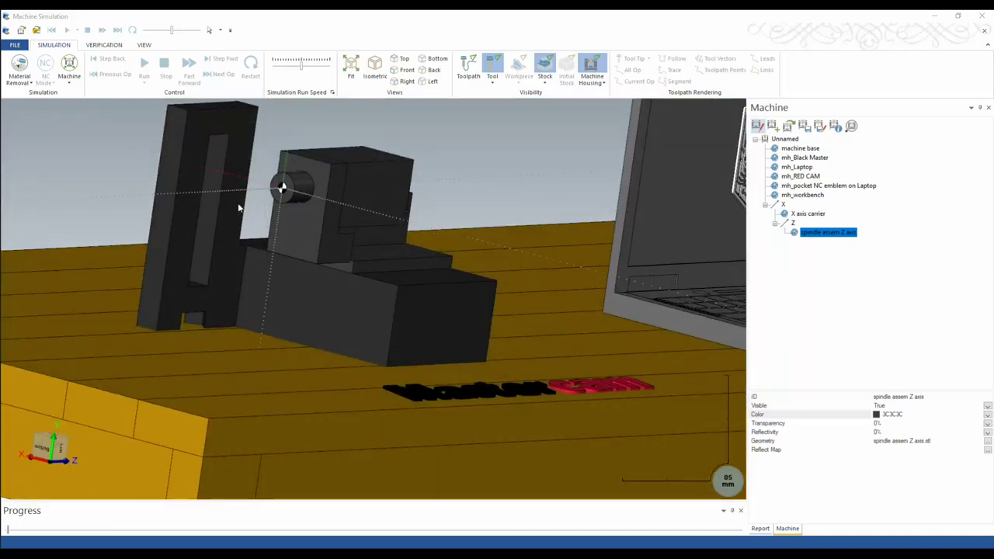
middle_click_drag(237, 204, 173, 221)
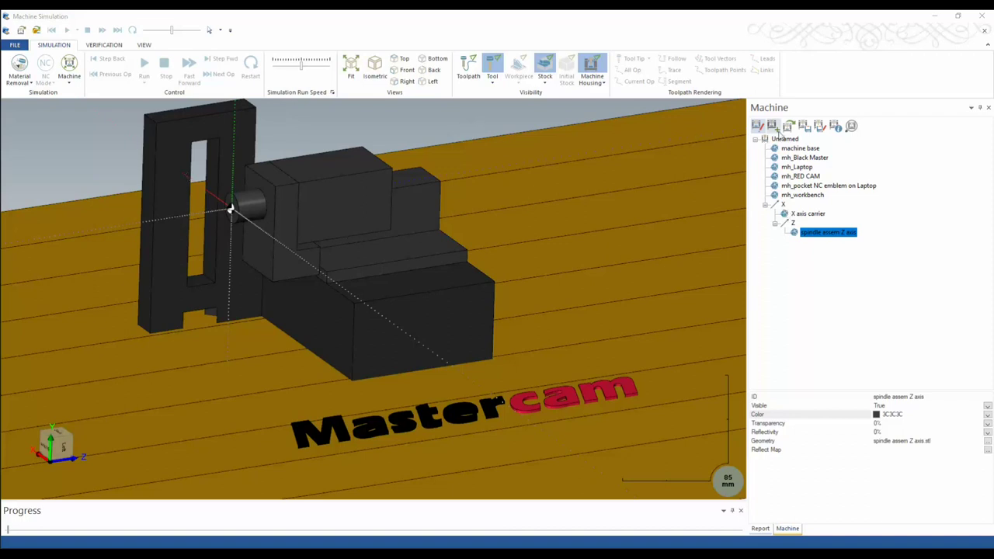
Step: Add a Y translational axis directly under the Unnamed machine and select it to check its direction
right_click(786, 140)
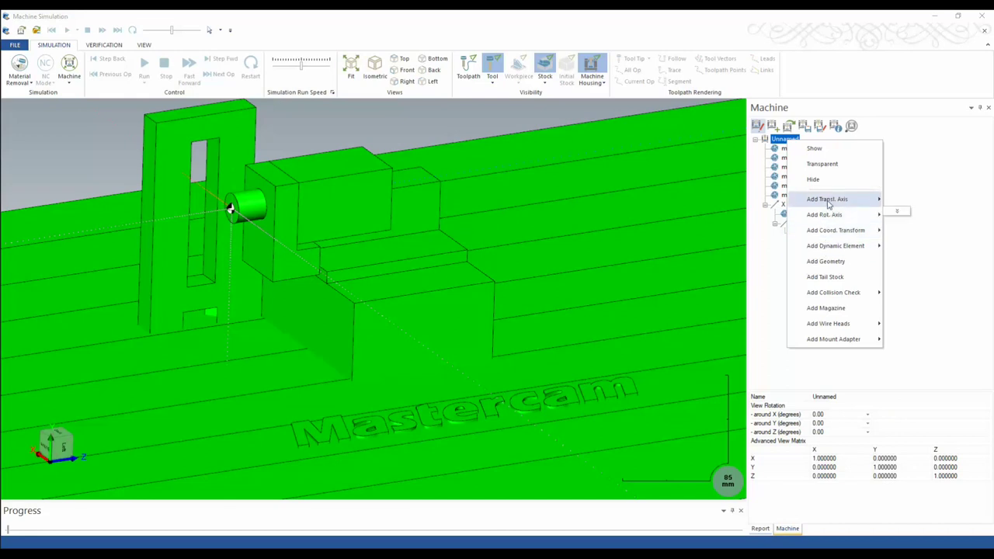
mouse_move(849, 200)
left_click(909, 216)
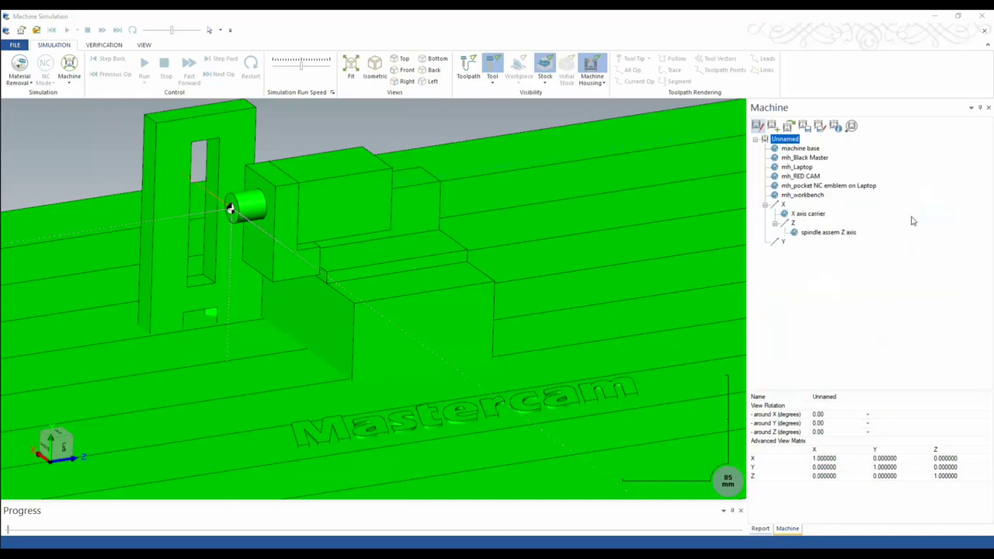
left_click(783, 243)
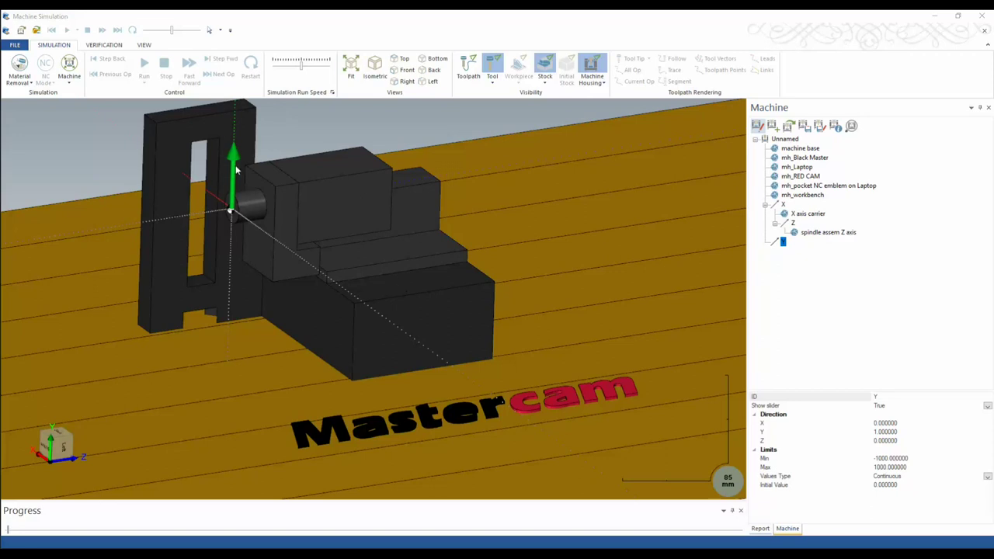
Step: Add the Y axis carrier base STL file as geometry under the Y axis
right_click(782, 242)
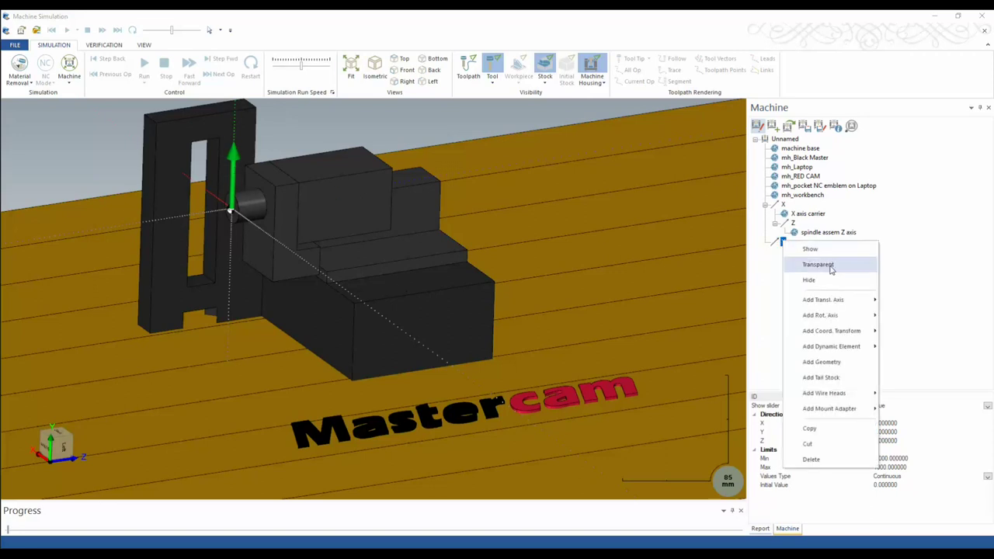
left_click(823, 363)
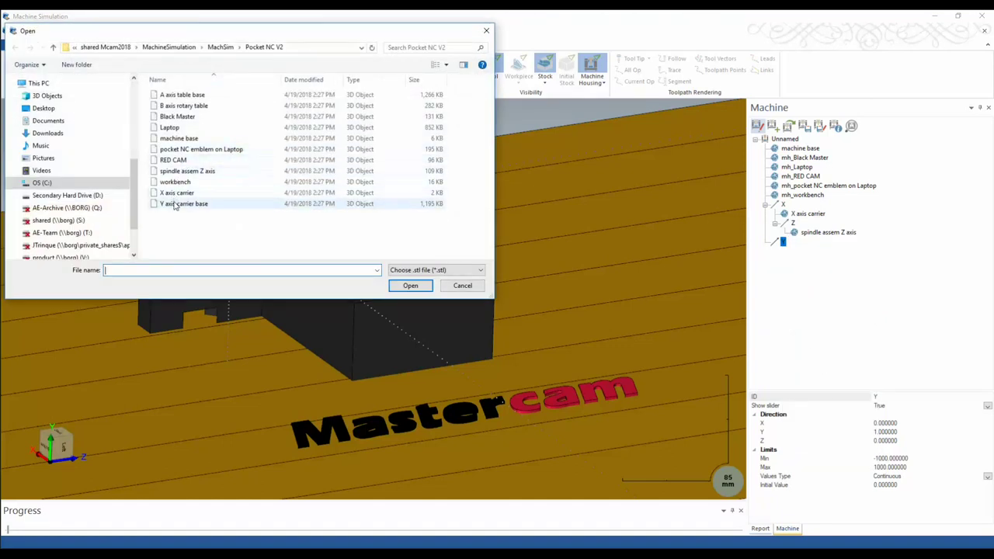
double_click(177, 205)
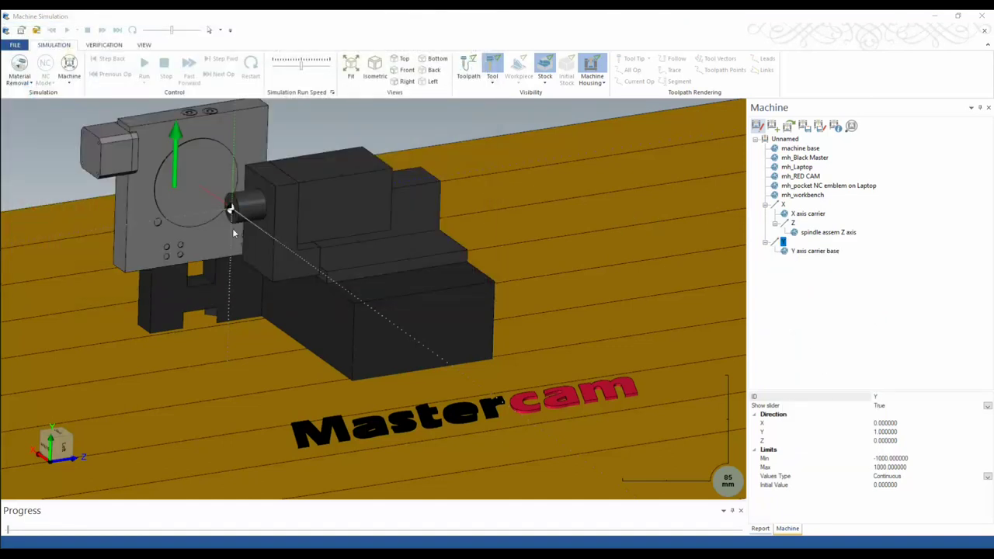
Step: Examine the Y axis carrier base and its motor housing against the spindle and machine base from several angles
scroll(177, 208, "down", 5)
middle_click_drag(178, 208, 188, 199)
scroll(186, 194, "up", 5)
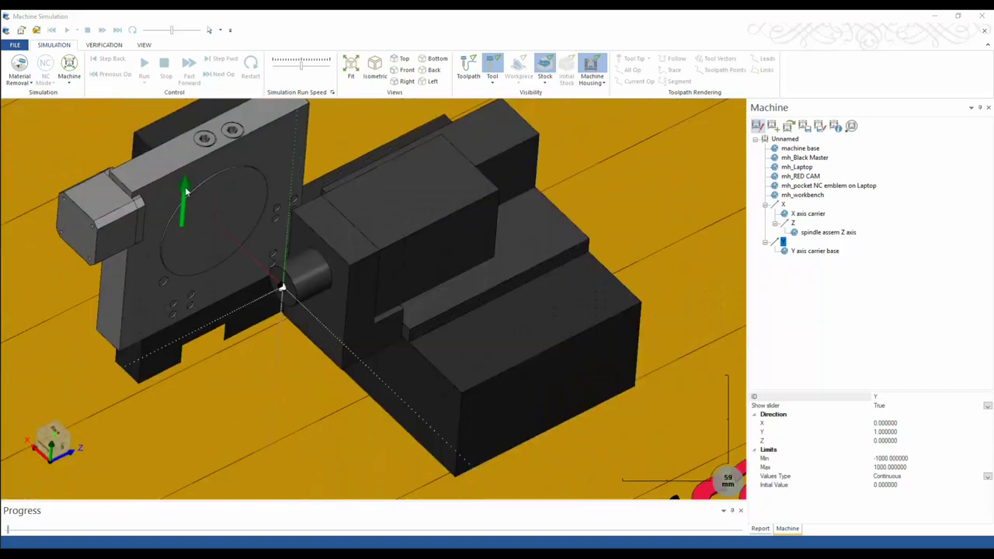
scroll(186, 244, "down", 5)
middle_click_drag(186, 243, 164, 194)
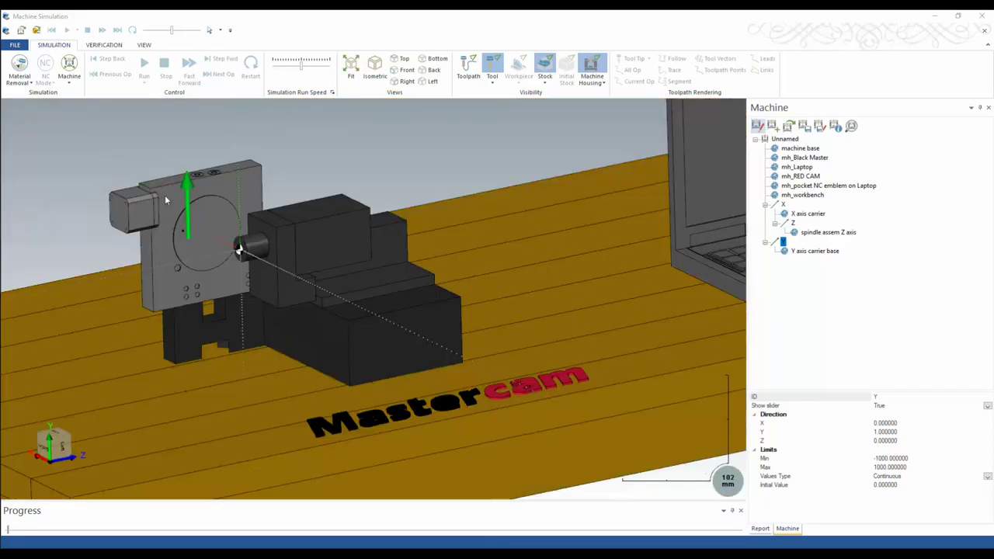
scroll(217, 219, "up", 3)
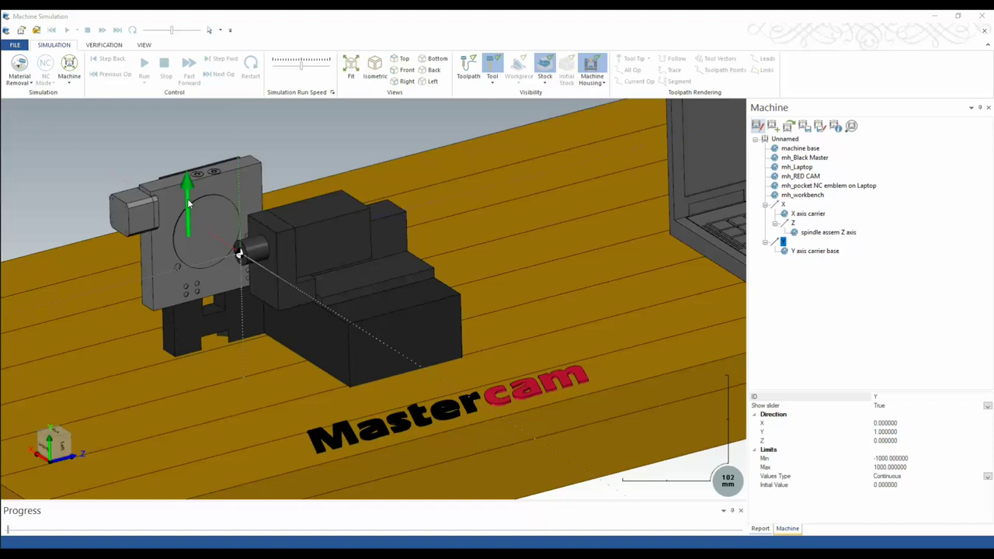
mouse_move(182, 258)
middle_mouse_down()
mouse_move(262, 262)
mouse_move(198, 253)
mouse_move(174, 267)
middle_mouse_up()
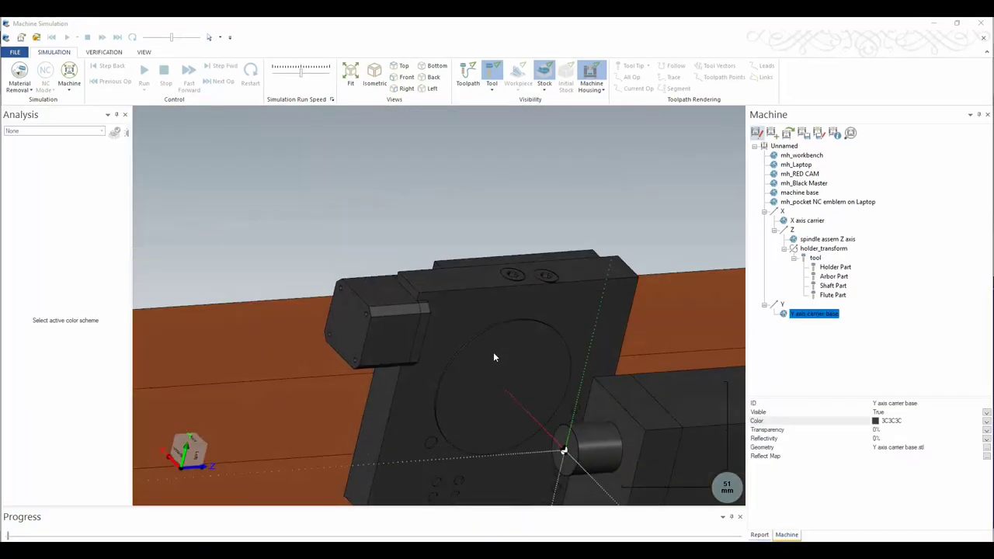
scroll(396, 326, "up", 2)
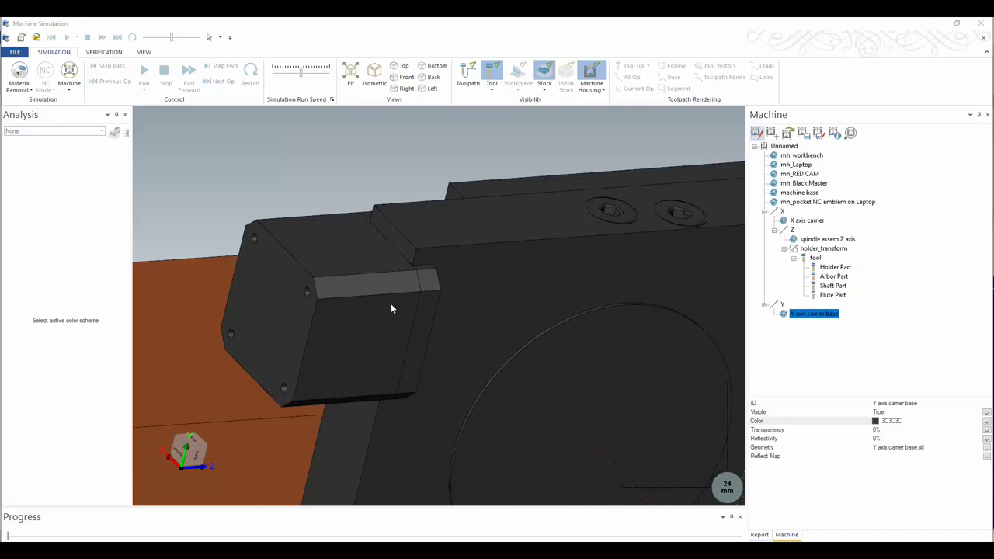
scroll(365, 303, "down", 3)
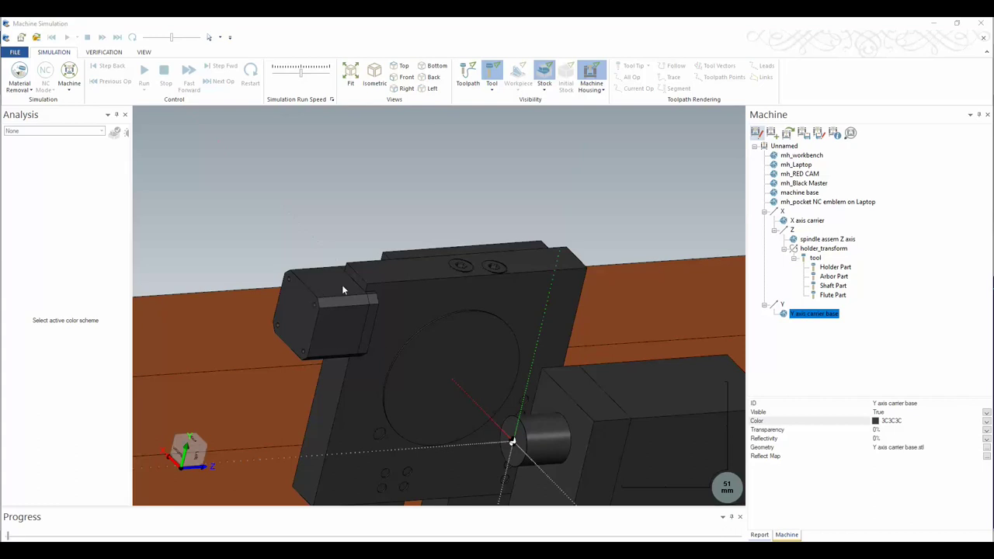
Step: Add an A rotational axis under the Y axis and select it to check its rotation direction
right_click(785, 305)
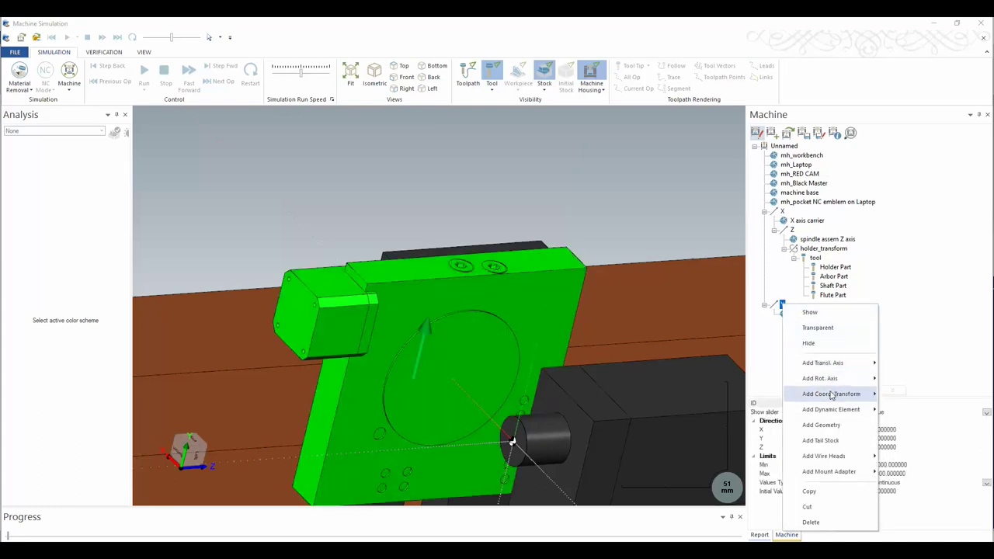
left_click(446, 288)
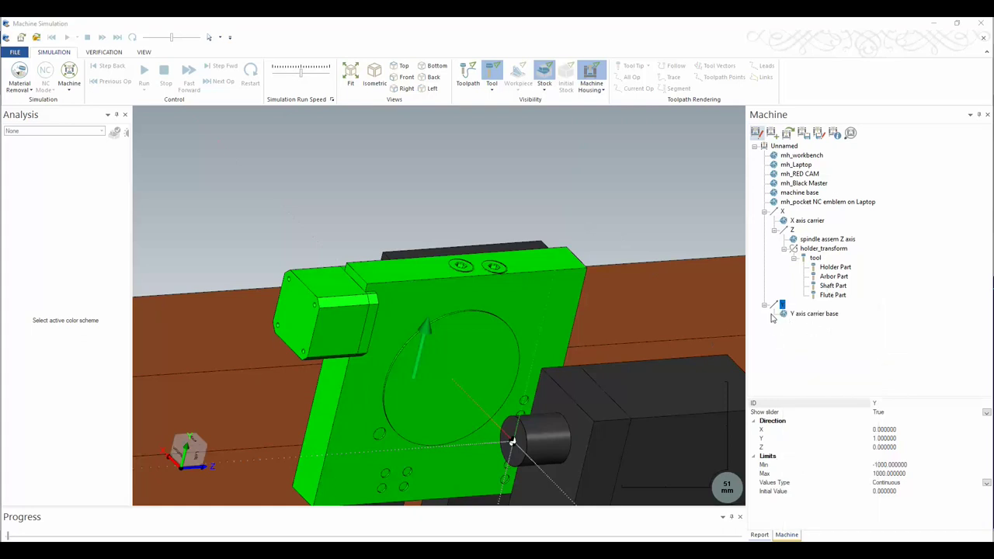
scroll(388, 281, "down", 3)
middle_click_drag(388, 281, 334, 167)
scroll(334, 167, "up", 3)
scroll(354, 191, "down", 2)
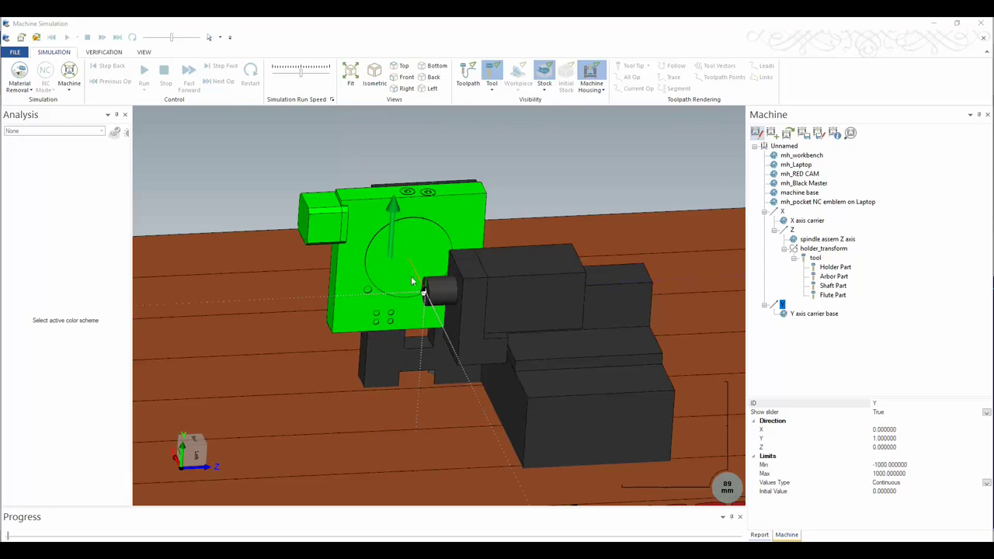
right_click(785, 306)
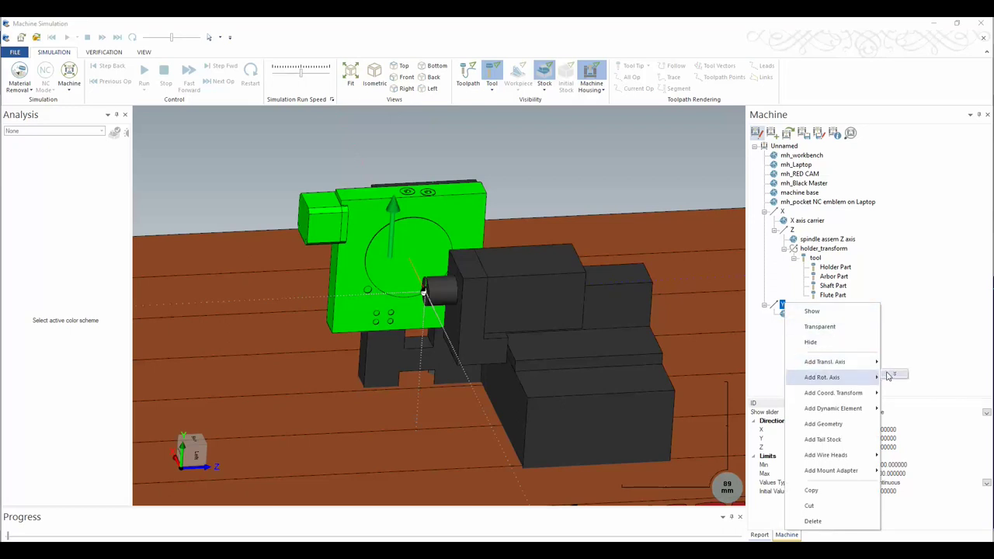
mouse_move(878, 378)
left_click(908, 378)
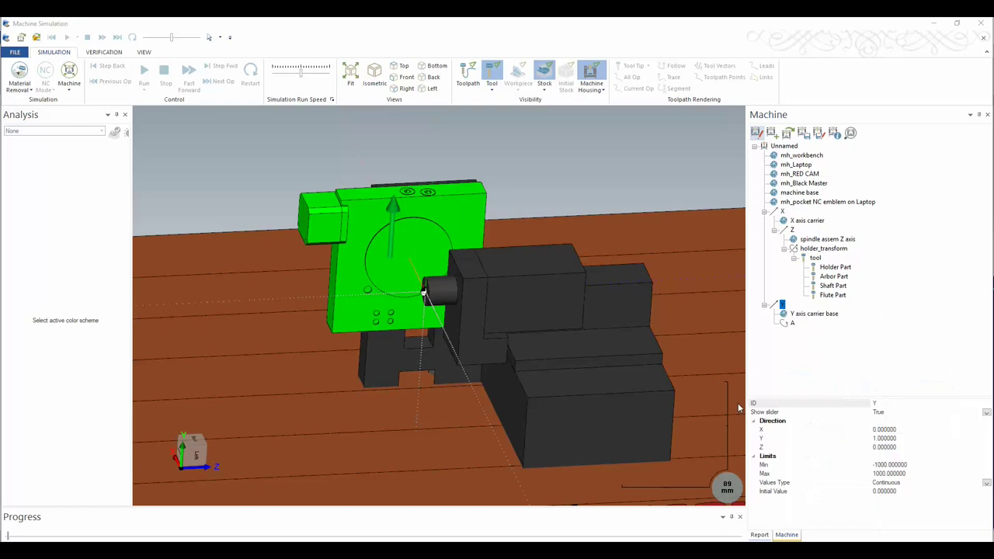
left_click(791, 323)
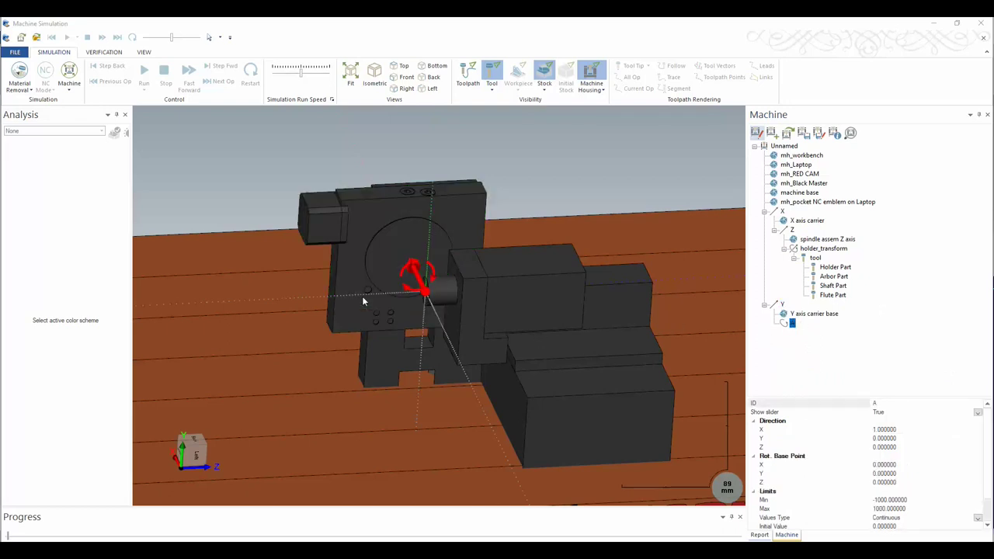
middle_click_drag(363, 301, 441, 271)
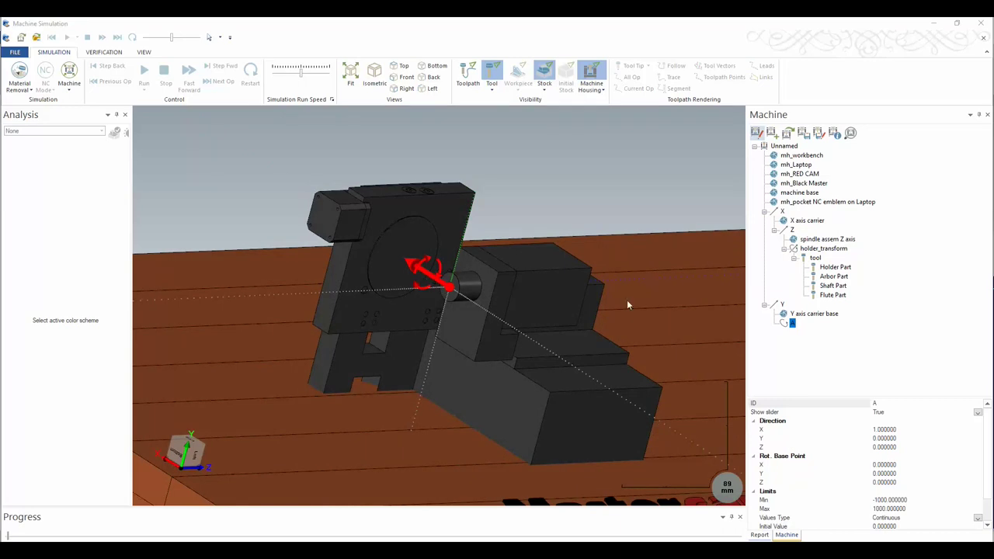
Step: Add the A axis table base STL file as geometry under the A rotational axis
right_click(793, 324)
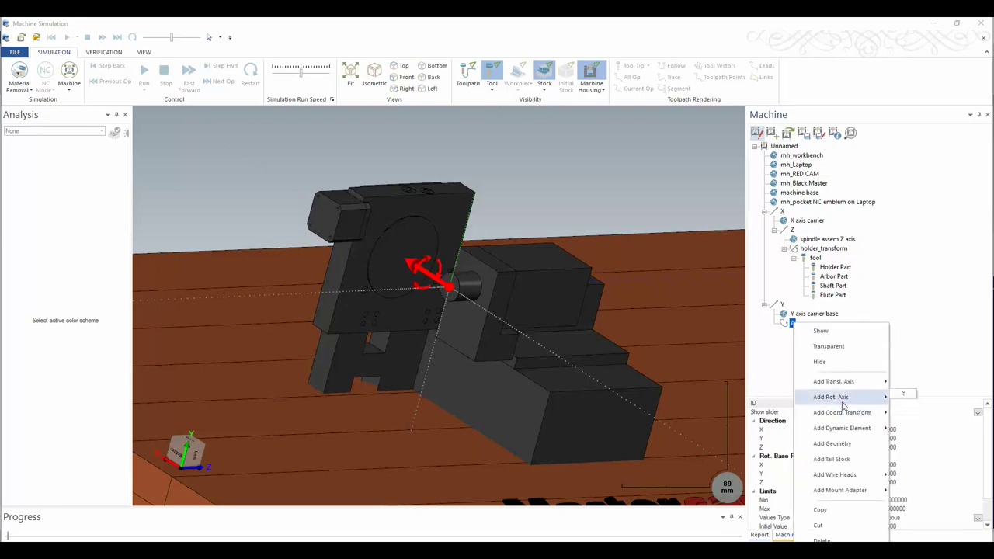
left_click(833, 446)
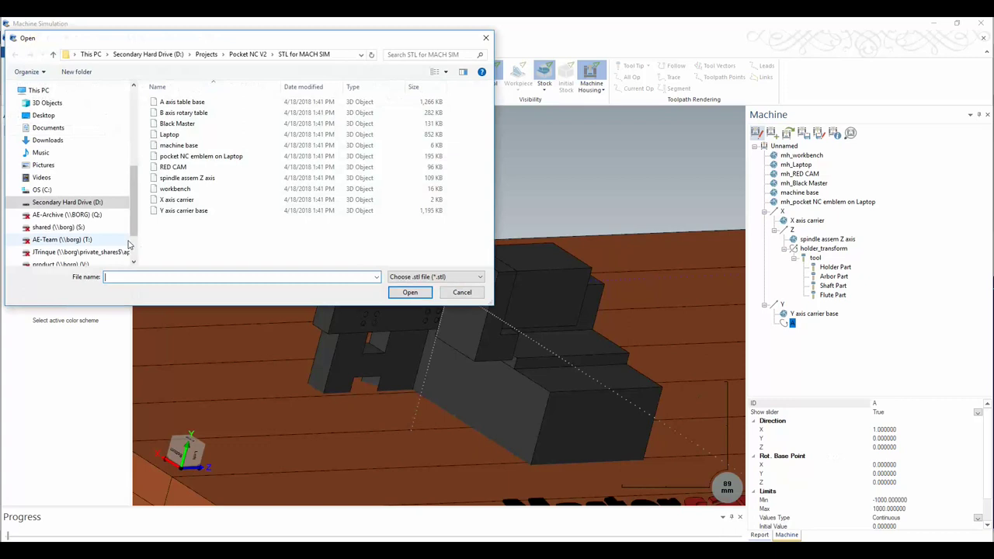
double_click(181, 102)
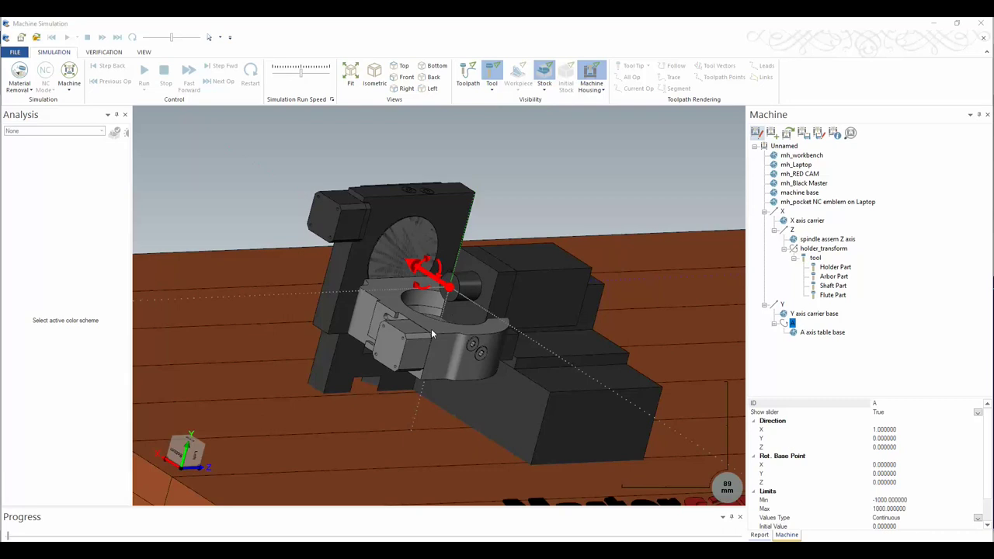
scroll(453, 331, "down", 2)
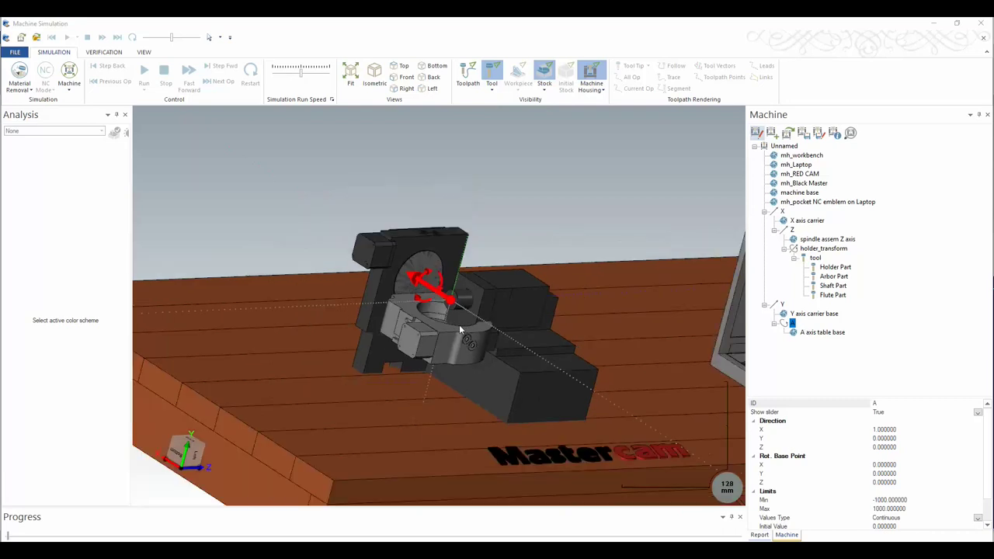
Step: Set the A axis table base's color to the gray 696969 from the standard colors and inspect the part up close
left_click(812, 334)
left_click(986, 421)
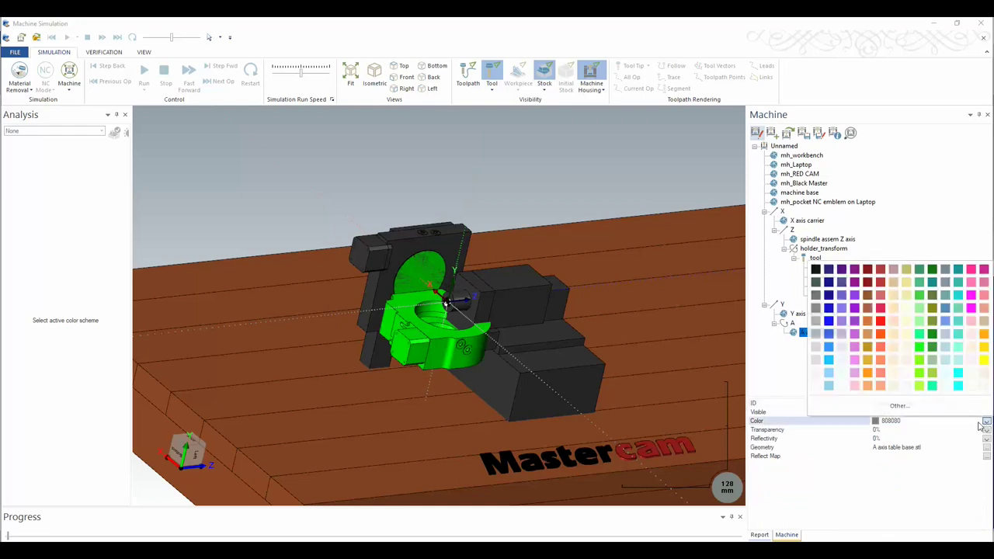
left_click(898, 405)
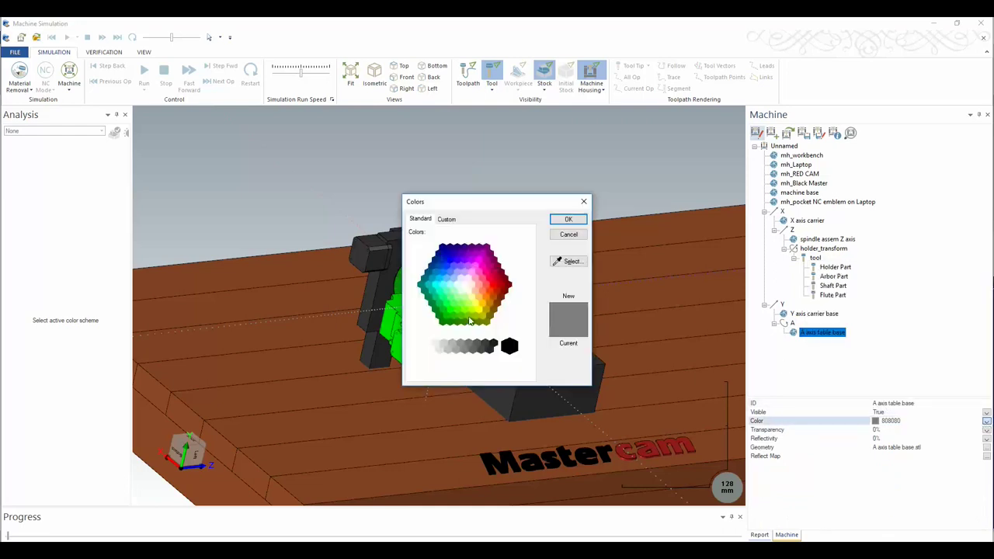
double_click(475, 350)
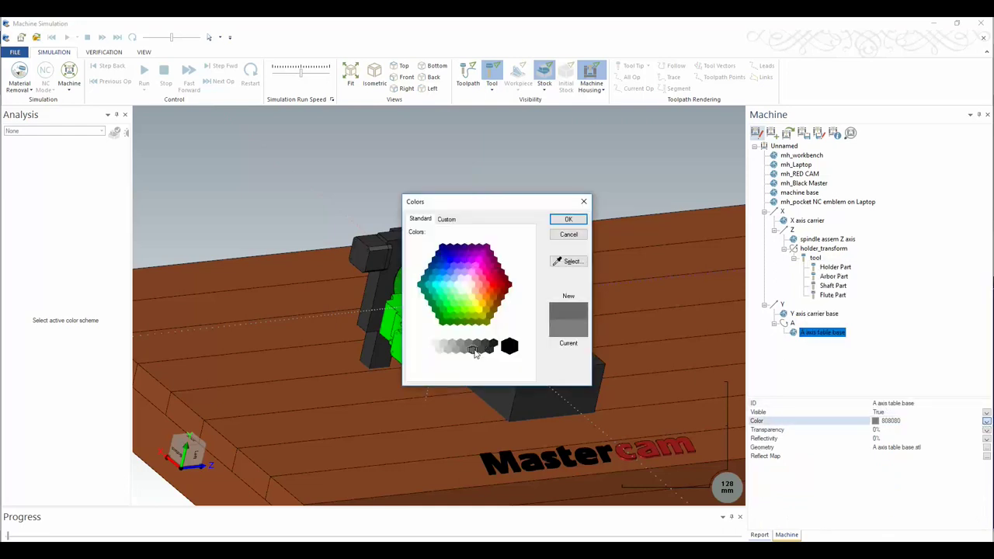
scroll(446, 326, "up", 6)
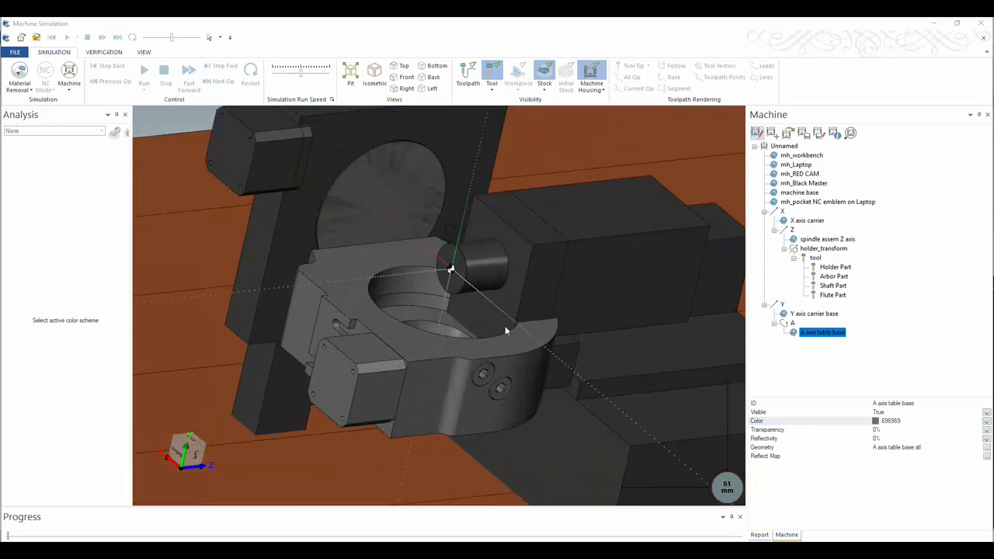
scroll(471, 326, "down", 3)
scroll(460, 337, "up", 3)
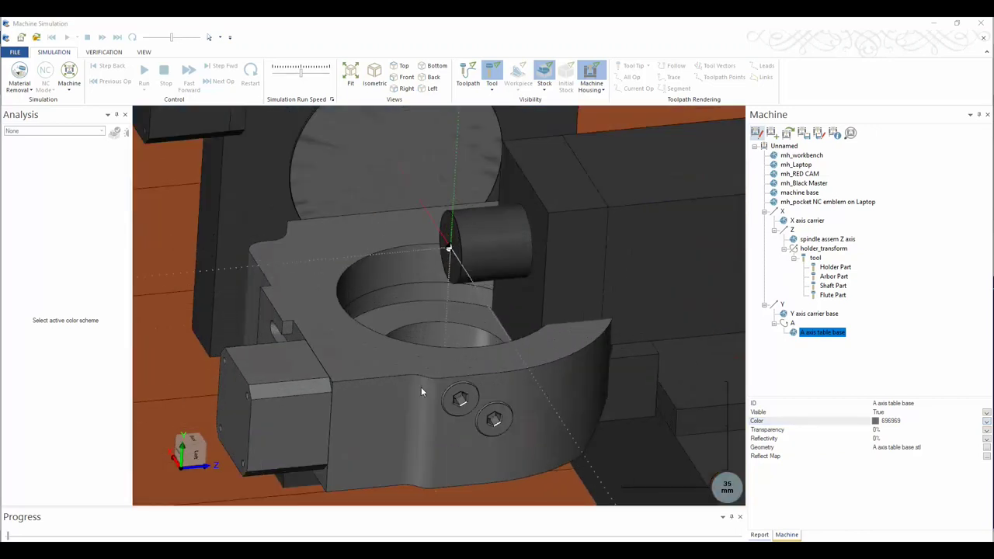
scroll(411, 385, "down", 4)
middle_click_drag(437, 373, 497, 371)
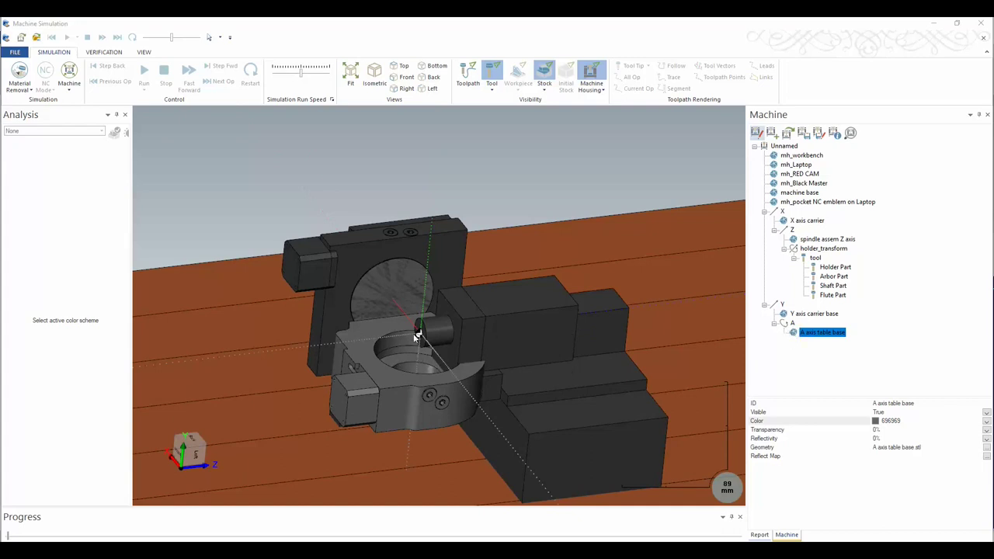
Step: Add a B rotational axis under the A axis and select it to check its rotation direction
right_click(792, 326)
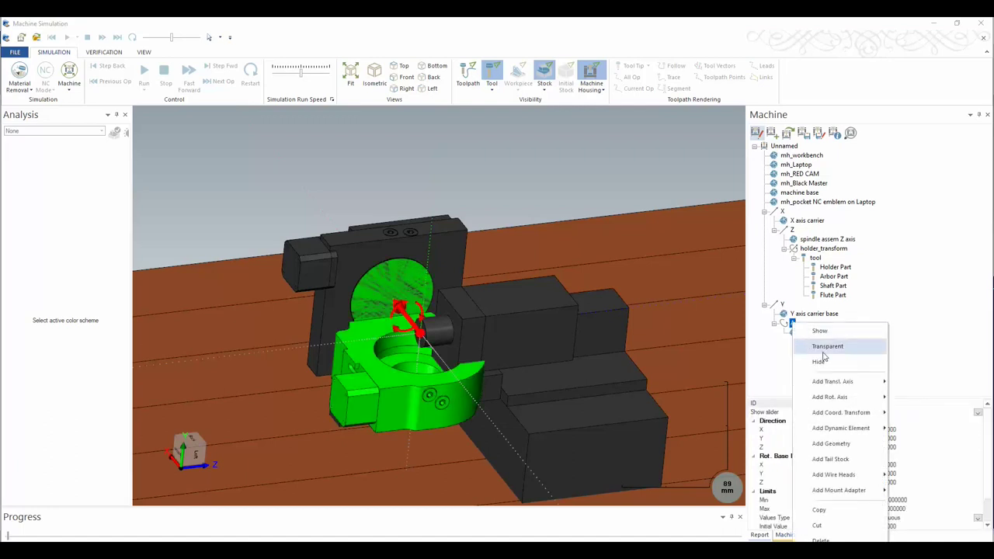
mouse_move(881, 394)
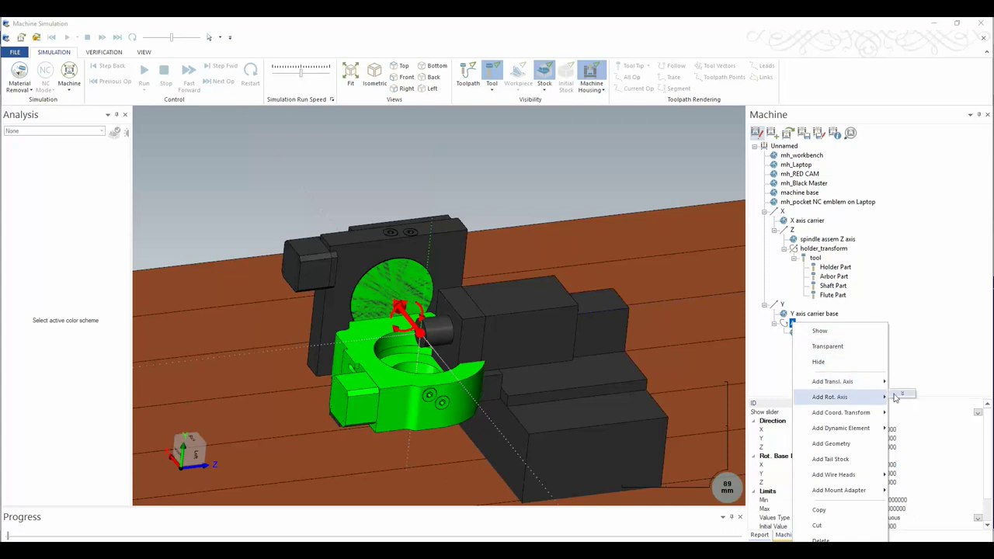
left_click(913, 417)
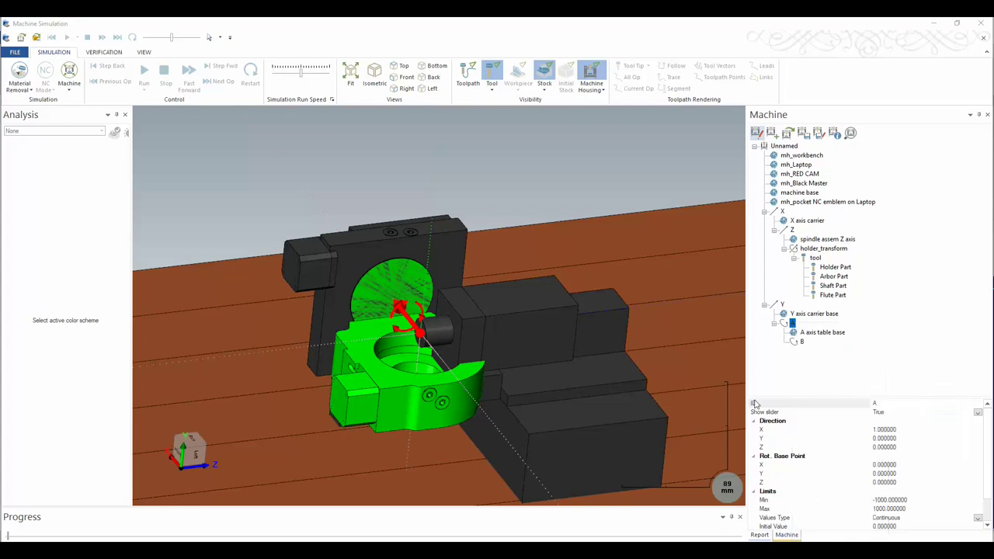
left_click(801, 344)
Step: Add the B axis rotary table STL file as geometry under the B rotational axis
right_click(802, 345)
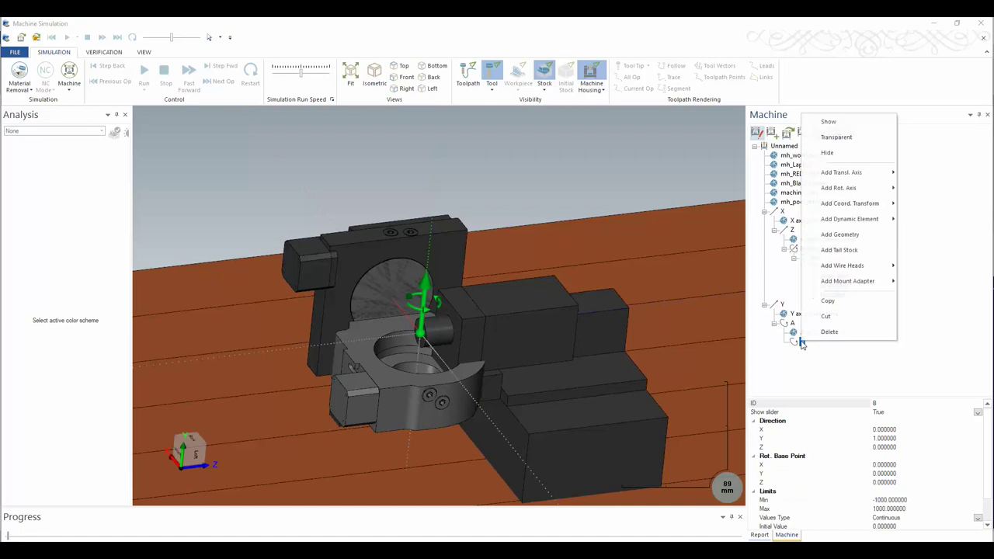
left_click(833, 234)
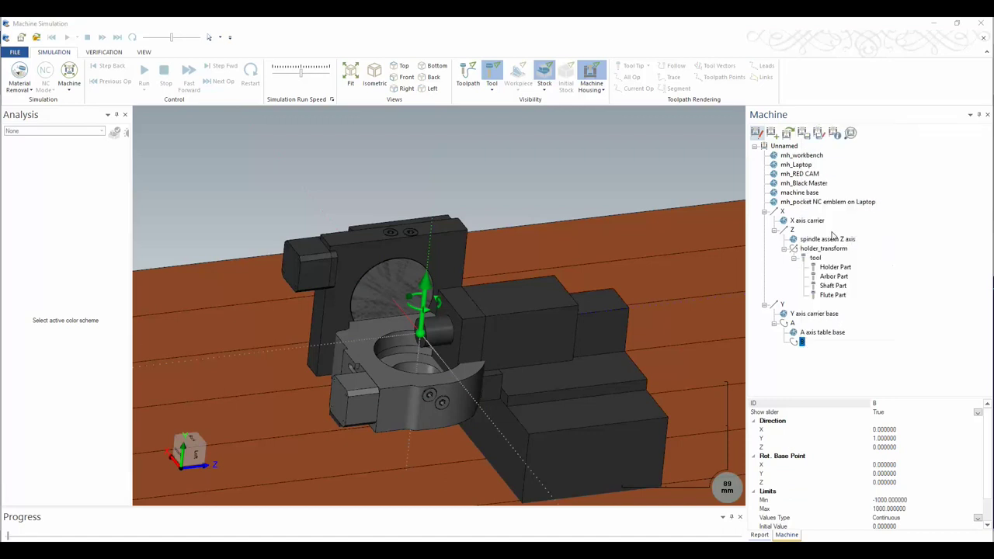
double_click(171, 117)
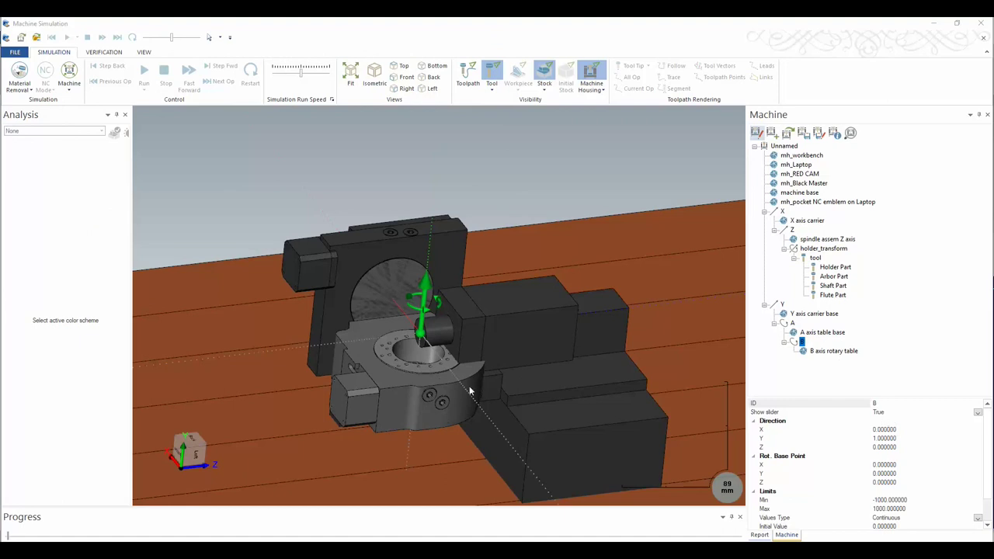
Step: Examine the rotary table's seat in the A axis table base and the whole machine on the workbench
scroll(457, 397, "up", 5)
middle_click_drag(443, 355, 473, 344)
scroll(470, 329, "down", 5)
scroll(476, 353, "up", 5)
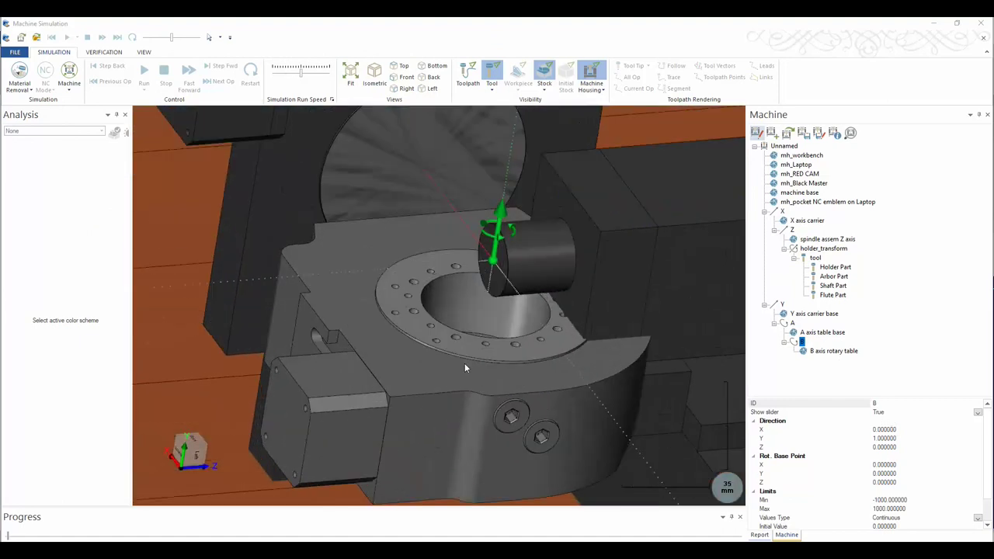
scroll(427, 358, "down", 5)
middle_click_drag(396, 374, 440, 356)
scroll(440, 356, "down", 2)
scroll(325, 352, "down", 5)
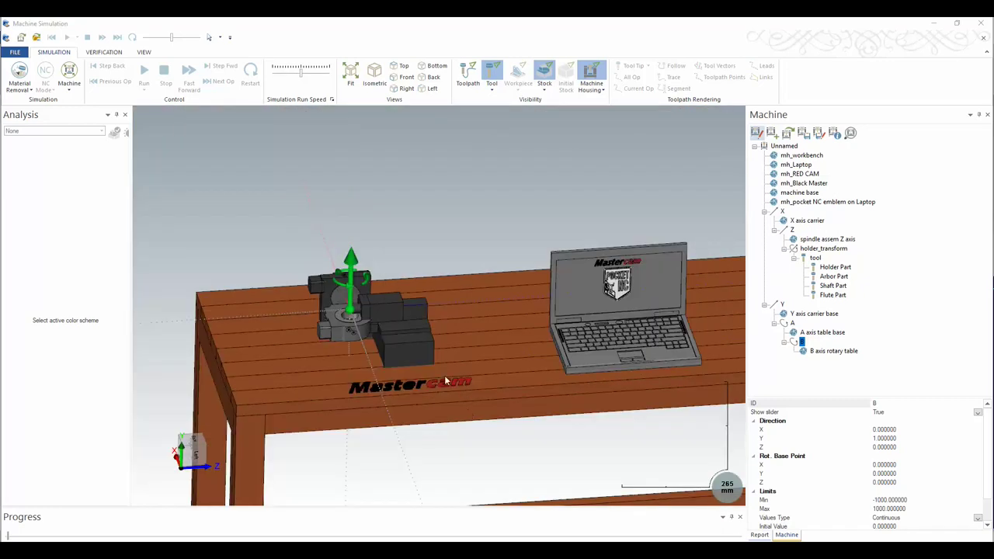
scroll(382, 396, "up", 5)
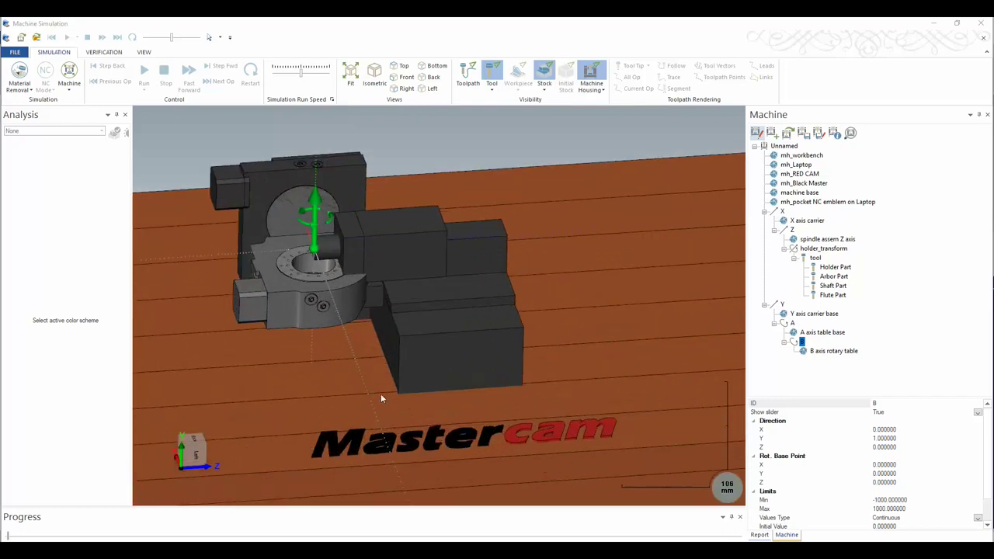
Step: Inspect the assembled machine on the workbench and save the machine definition
scroll(524, 410, "down", 5)
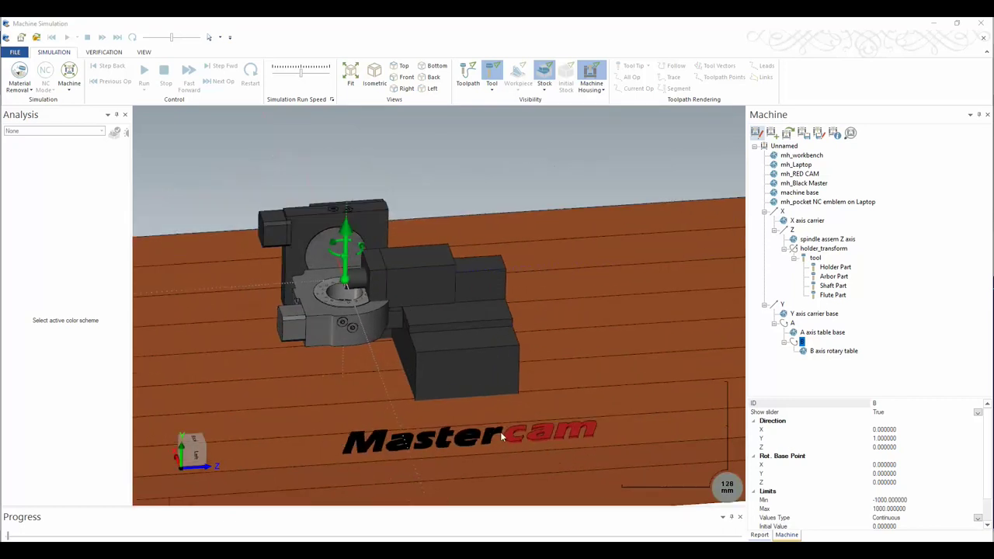
middle_click_drag(497, 419, 481, 389)
scroll(411, 352, "up", 5)
scroll(411, 352, "up", 4)
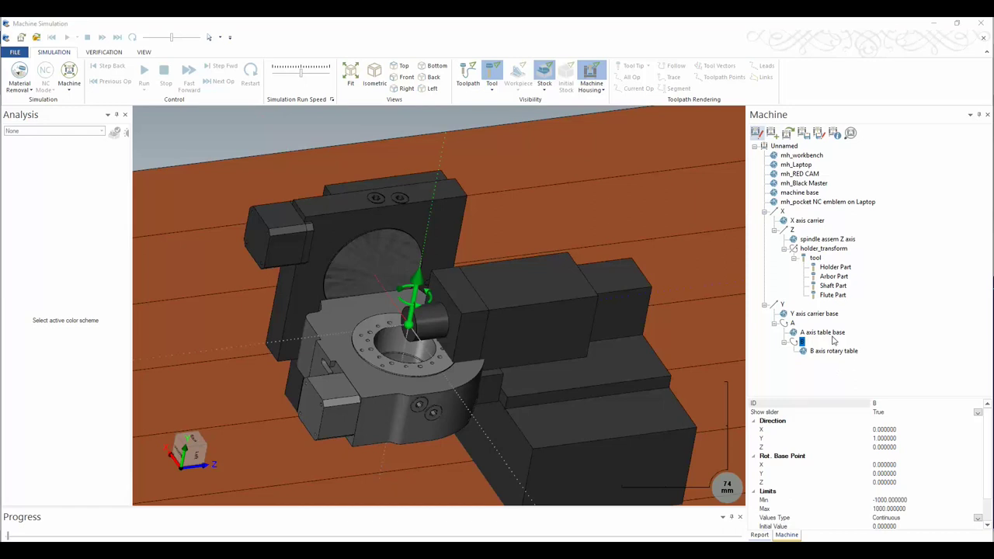
left_click(805, 135)
scroll(597, 332, "down", 4)
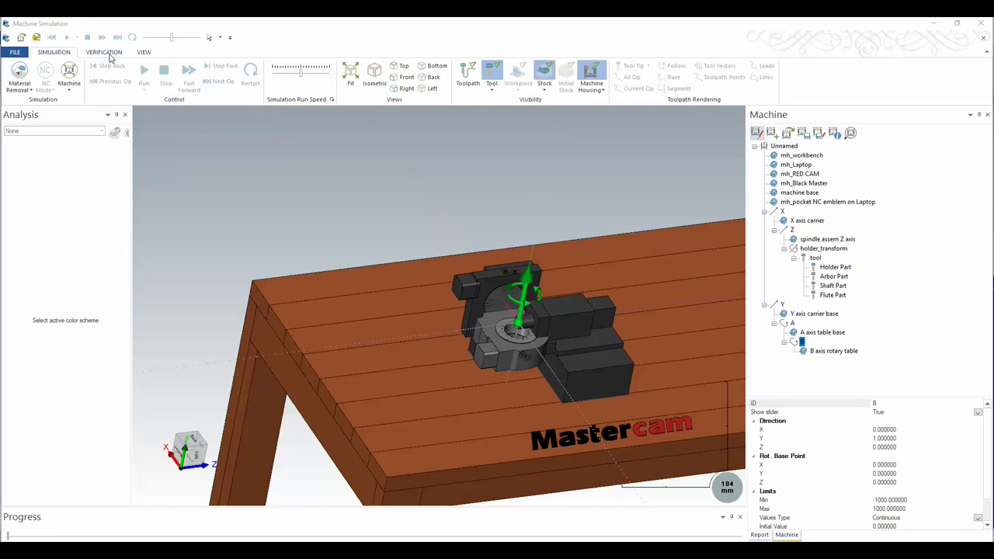
Step: Try to bring up the axis controls for the machine, first in machine editing mode and again with editing turned off
left_click(142, 52)
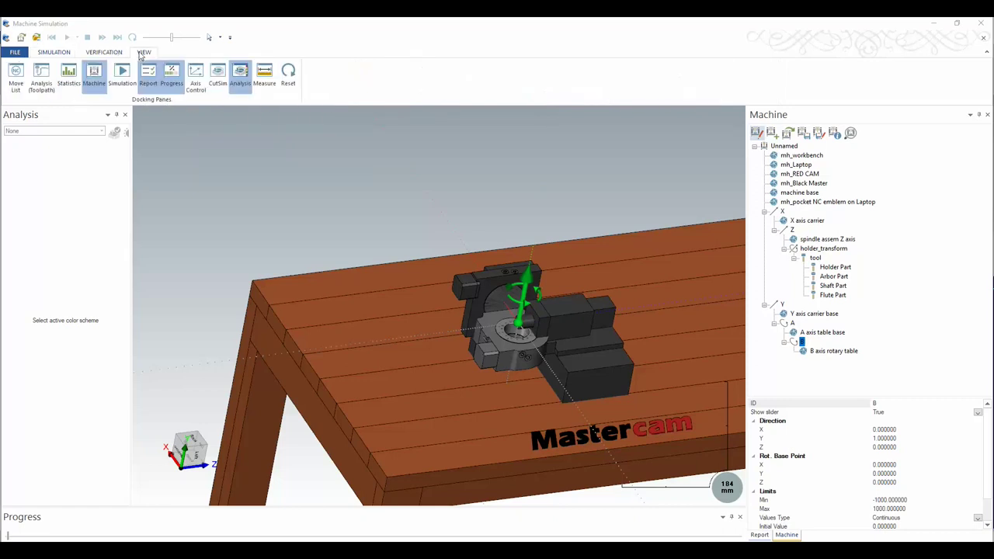
left_click(196, 76)
left_click_drag(832, 296, 683, 278)
left_click(817, 269)
left_click(757, 133)
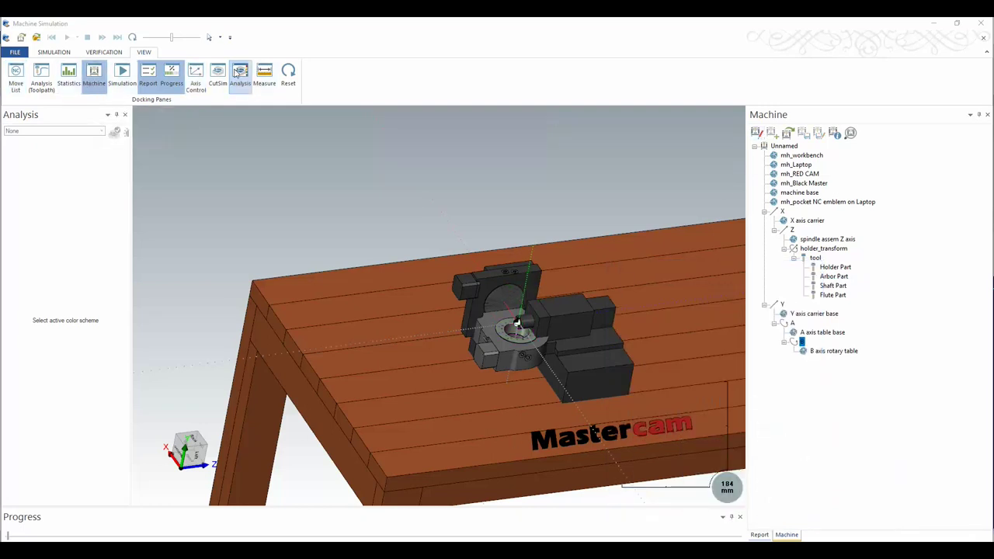
left_click(196, 78)
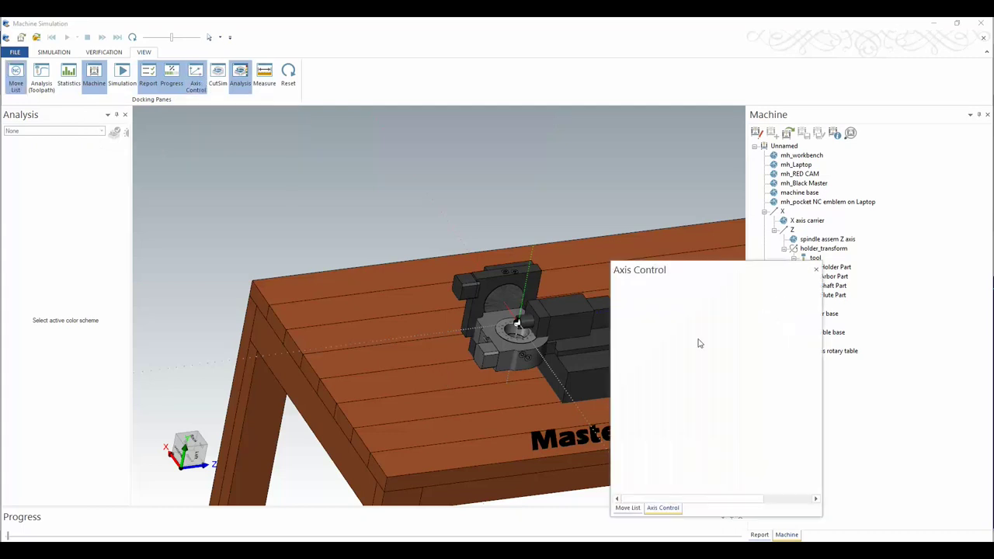
left_click(816, 268)
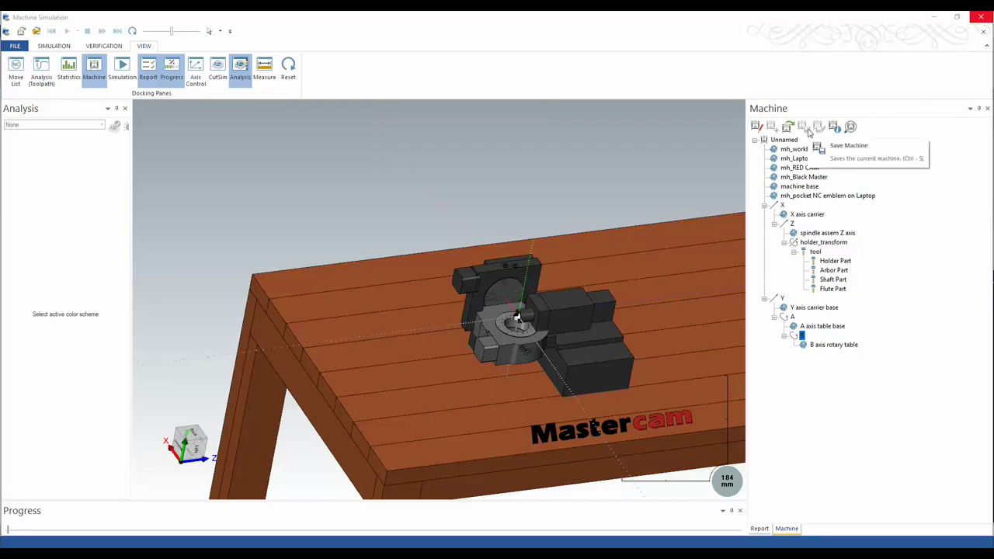
Step: Close the simulation and relaunch it from the machine simulation settings in Mastercam with the 4_5AXGEN_VMCTTBC machine
left_click(982, 19)
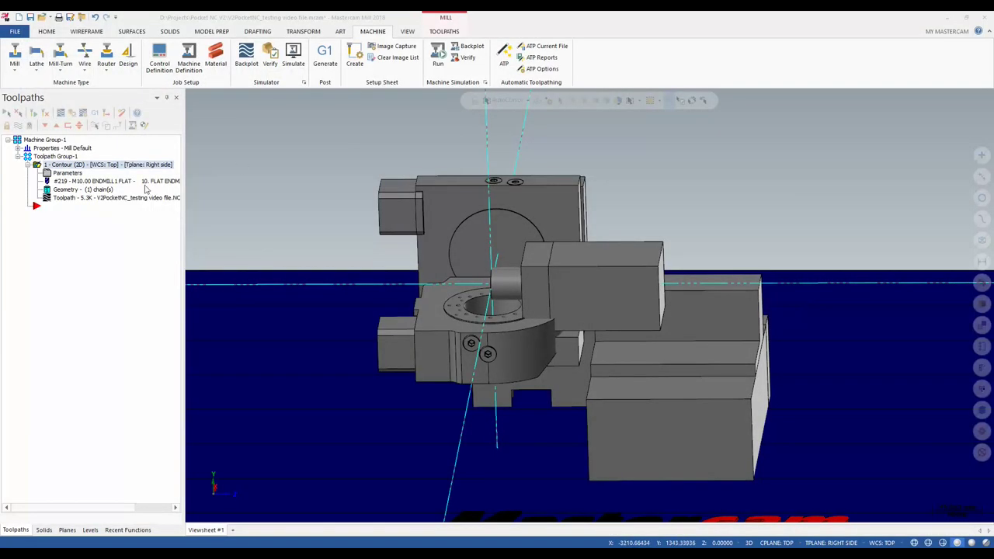
left_click(486, 83)
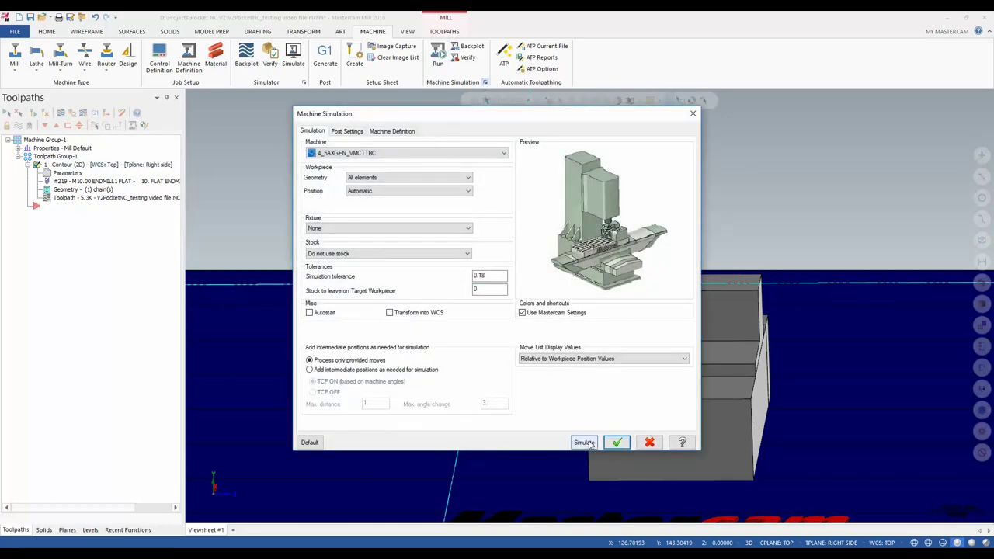
left_click(464, 156)
left_click(468, 156)
left_click(469, 156)
left_click(586, 443)
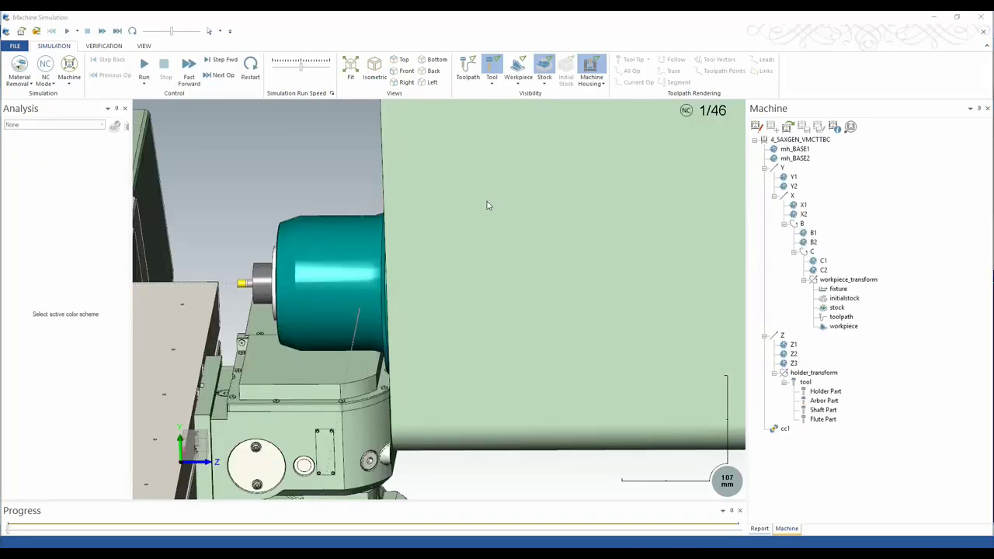
Step: Open the Pocket NC V2 machine definition file from the STL for MACH SIM folder and orient the machine upright on its bench
scroll(527, 255, "down", 2)
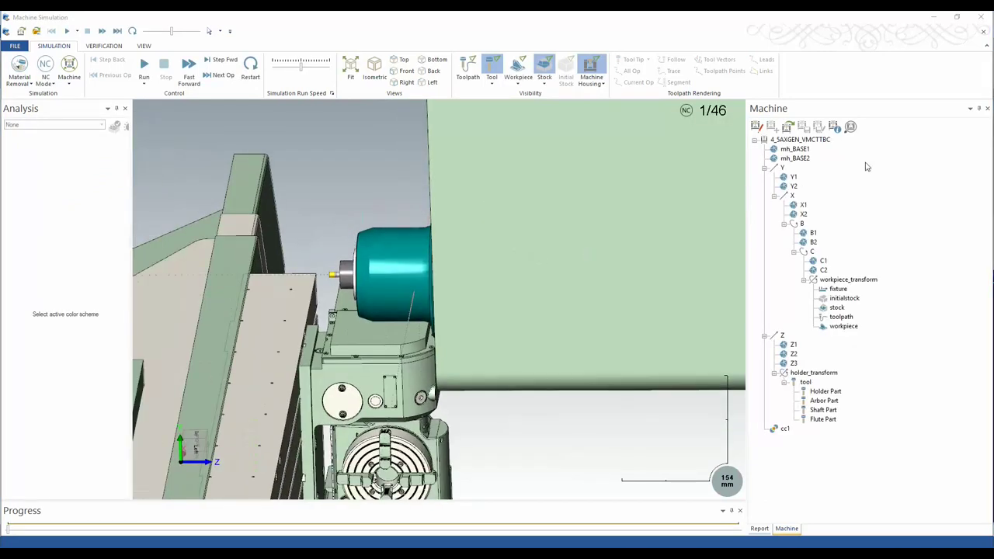
left_click(788, 127)
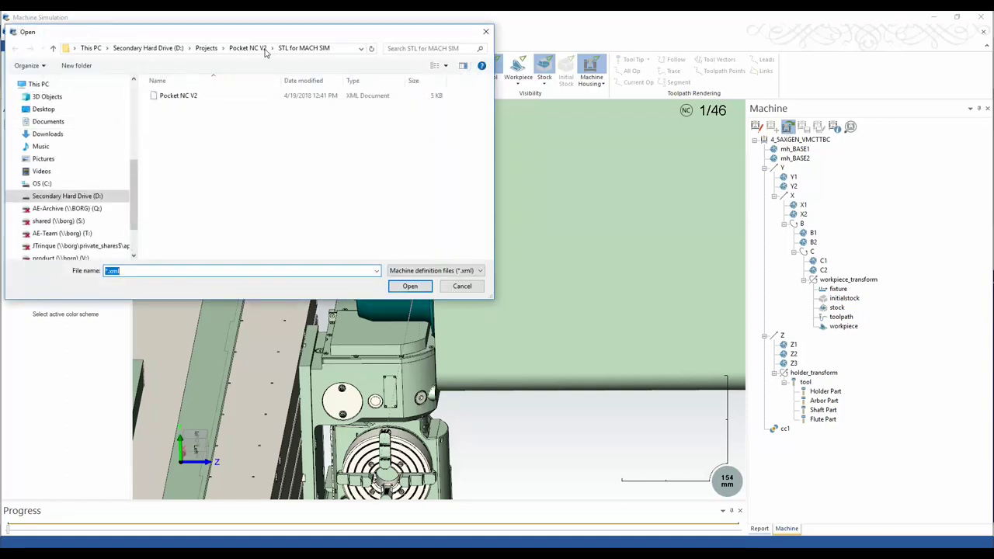
left_click(208, 96)
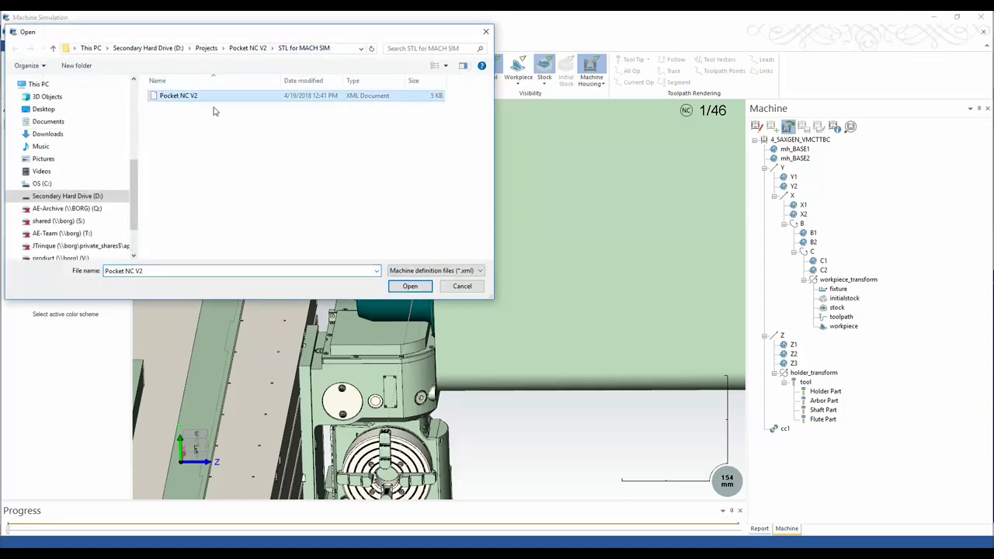
left_click(410, 286)
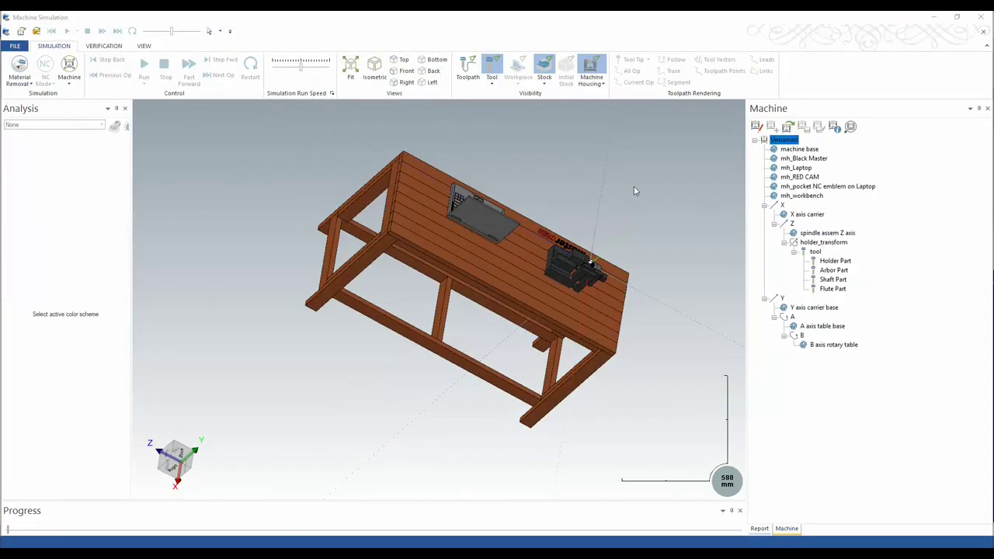
middle_click_drag(572, 202, 446, 257)
scroll(446, 257, "up", 5)
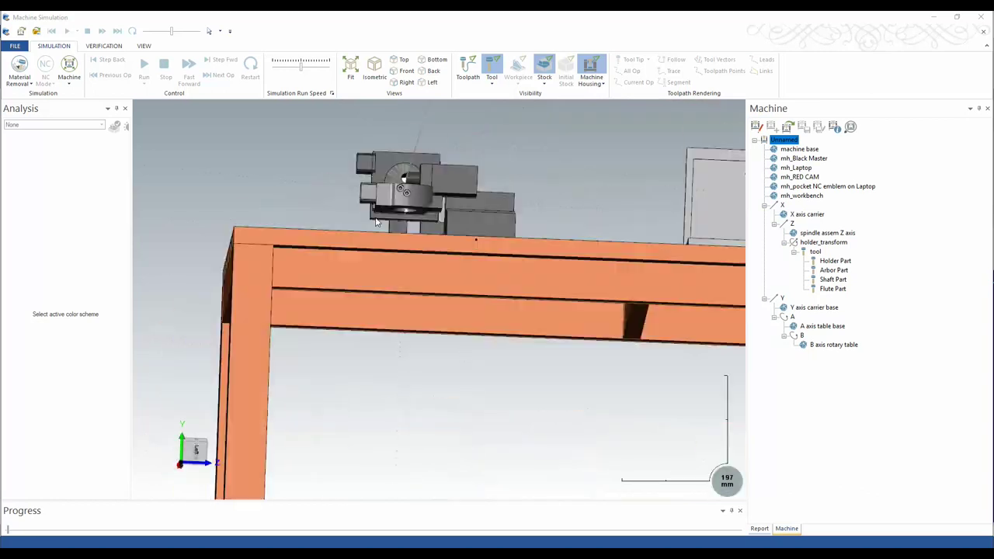
scroll(378, 242, "down", 5)
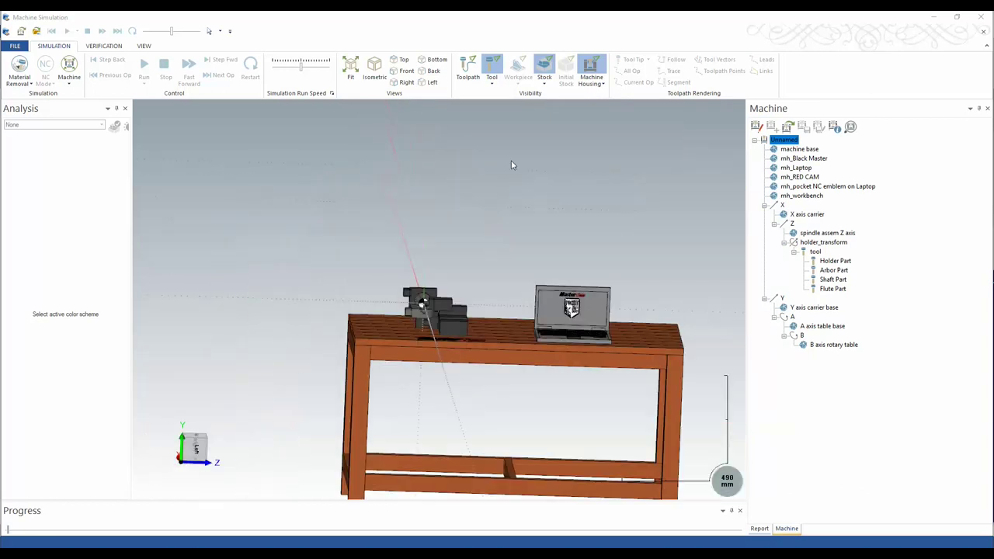
Step: Show the axis controls clear of the model and jog the Z axis to 147.3 and the Y axis slightly
left_click(144, 46)
left_click(195, 70)
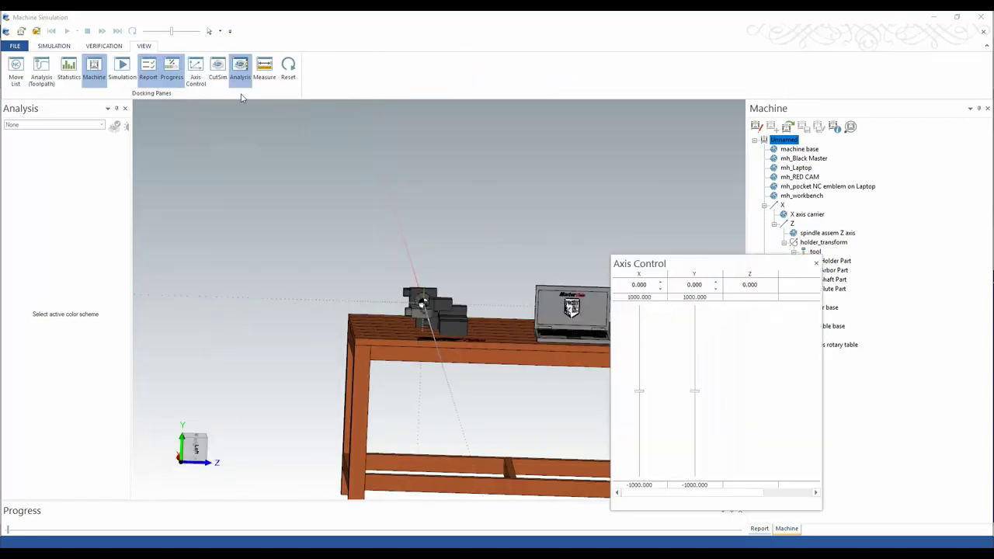
left_click_drag(768, 266, 195, 175)
left_click_drag(230, 305, 256, 288)
left_click_drag(177, 306, 181, 302)
mouse_move(120, 305)
left_mouse_down()
mouse_move(126, 275)
mouse_move(133, 314)
mouse_move(133, 288)
mouse_move(135, 297)
left_mouse_up()
Step: Jog the Y axis to -15.7 and the A axis to 3.1, checking the table's motion up close
middle_click_drag(379, 289, 386, 291)
scroll(385, 291, "up", 5)
left_click_drag(124, 304, 128, 314)
scroll(417, 305, "down", 3)
left_click_drag(232, 296, 232, 305)
scroll(453, 329, "up", 6)
scroll(453, 329, "down", 4)
Step: Dock the axis controls in place of the Analysis pane and widen them to include the B axis
left_click_drag(188, 182, 26, 289)
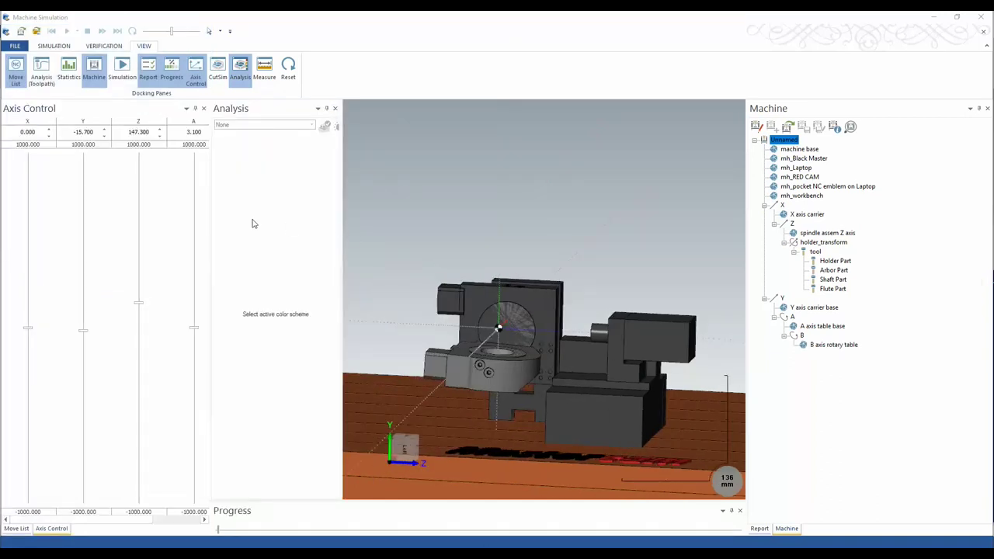
left_click(336, 108)
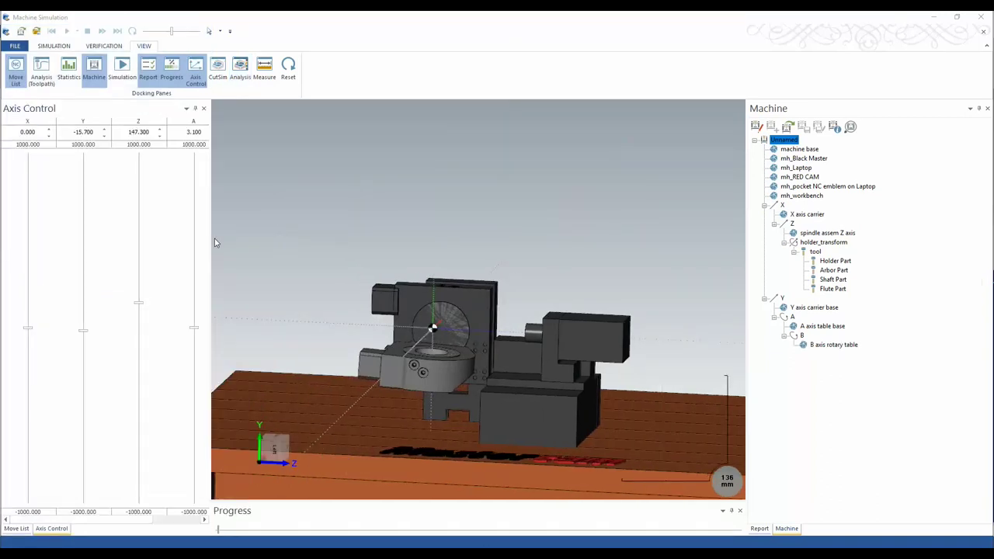
left_click_drag(210, 240, 266, 230)
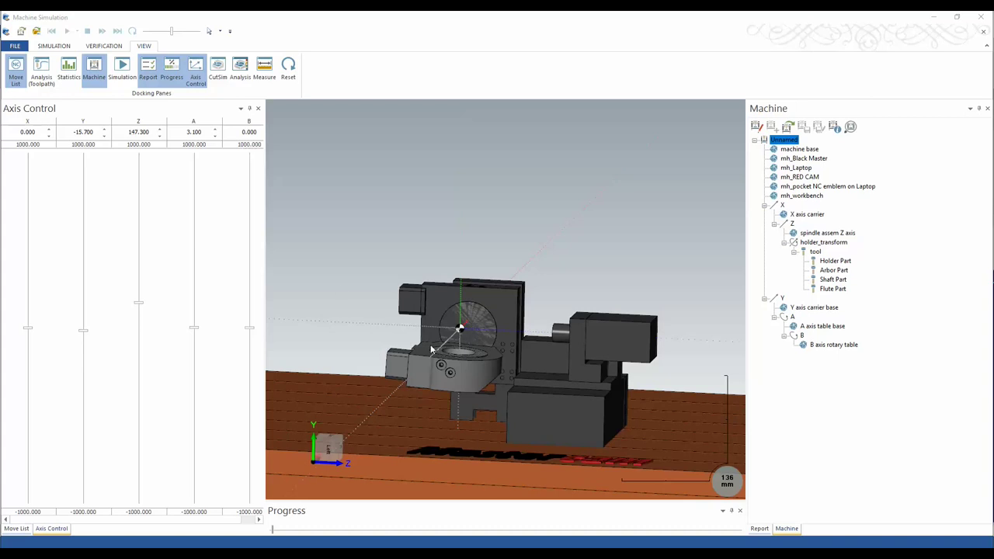
Step: Jog the X axis to -27 and examine the spindle carrier's travel over the machine base
mouse_move(28, 329)
left_mouse_down()
mouse_move(17, 134)
mouse_move(35, 333)
mouse_move(27, 505)
mouse_move(18, 132)
mouse_move(36, 313)
mouse_move(29, 466)
mouse_move(7, 266)
mouse_move(23, 332)
left_mouse_up()
middle_click_drag(350, 350, 381, 286)
scroll(423, 384, "up", 5)
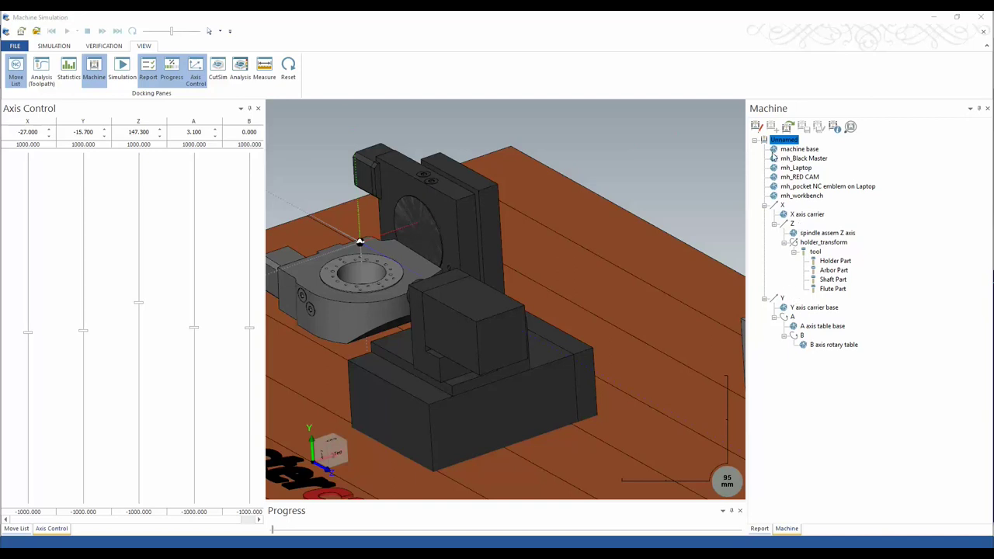
Step: In machine editing mode, jog the X axis to 57.1 at the edge of the base and set its maximum limit to 57
left_click(758, 127)
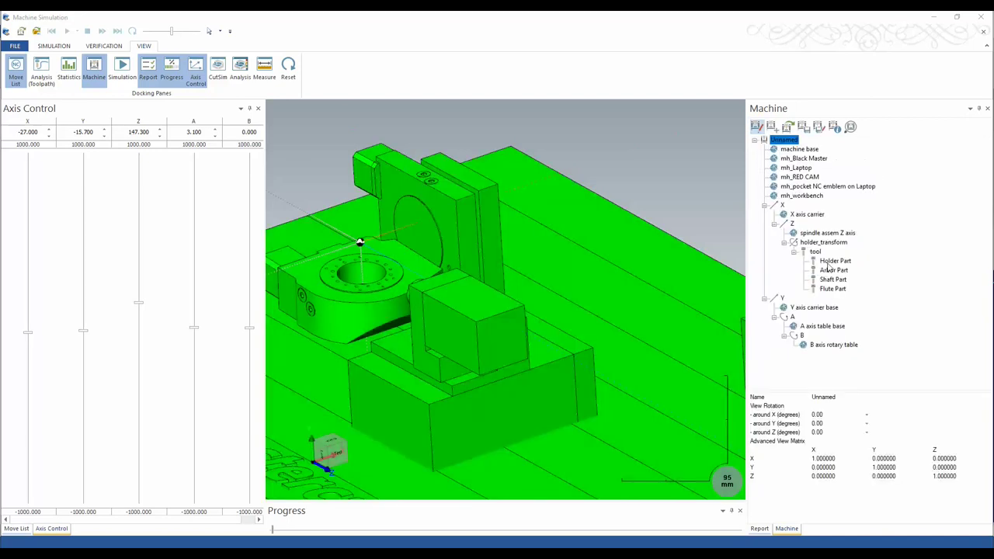
left_click(782, 207)
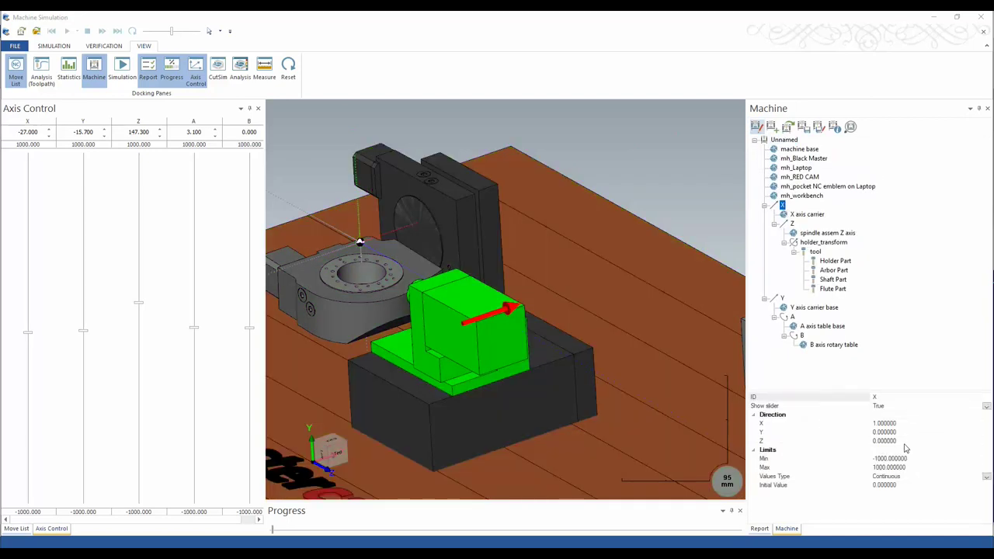
left_click(910, 459)
left_click(323, 292)
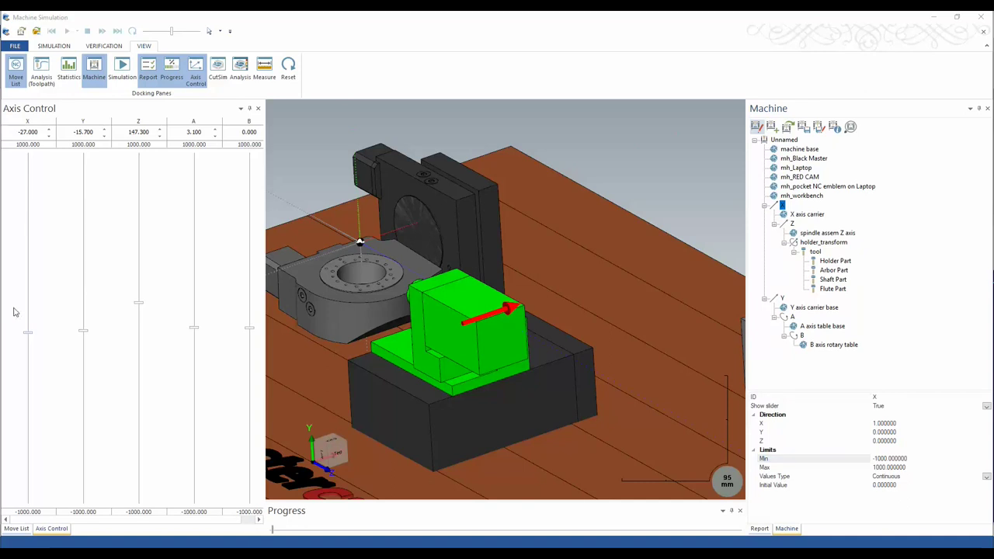
left_click_drag(27, 336, 28, 323)
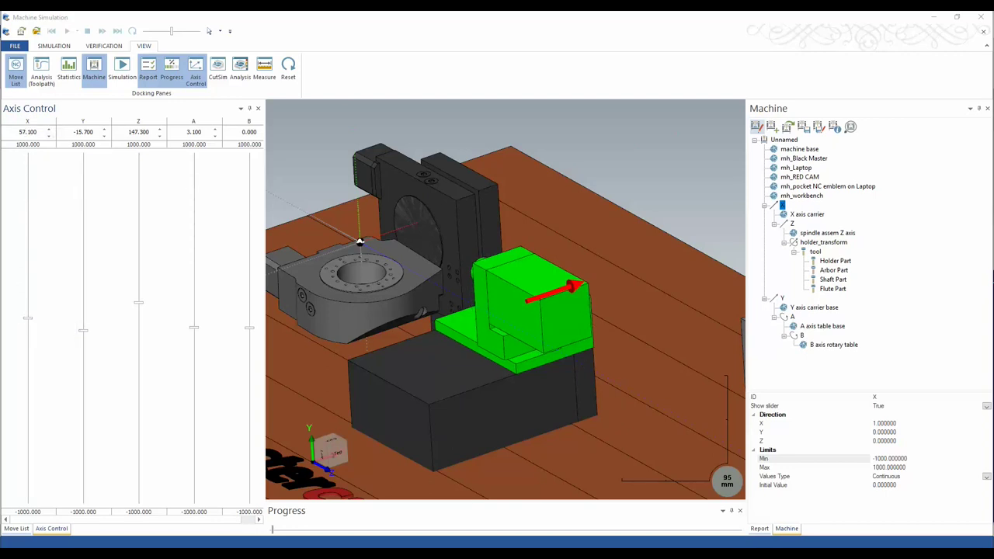
left_click(901, 467)
left_click_drag(913, 467, 856, 467)
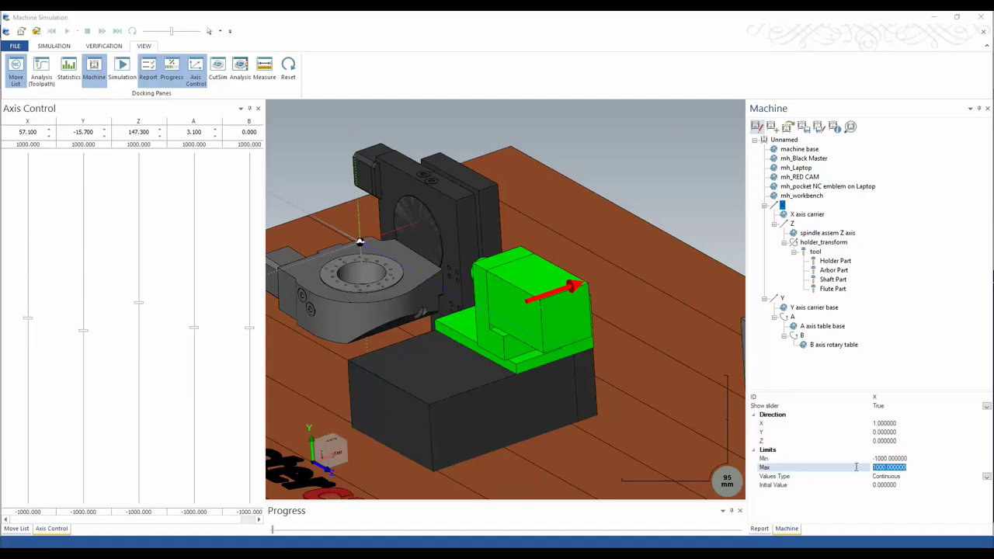
type("57")
key("Return")
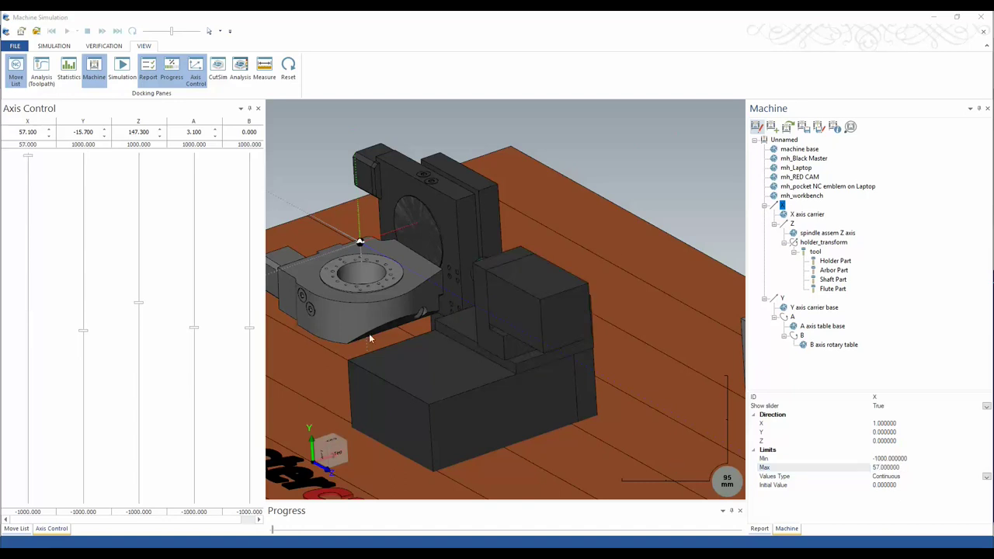
Step: Jog the X axis to -57.3, set its minimum limit to -57, and run the carrier to that limit
left_click_drag(31, 162, 43, 198)
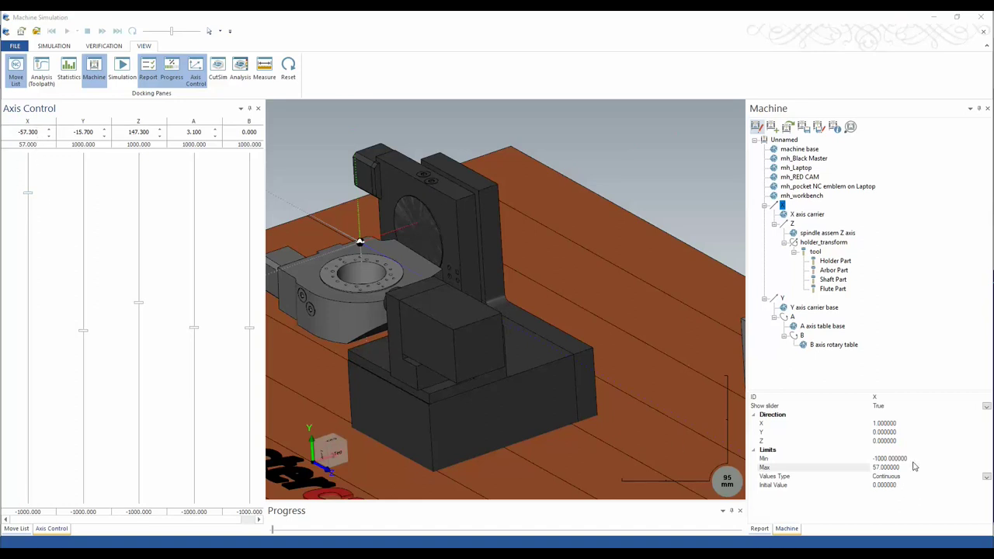
left_click(876, 458)
type("-57")
left_click(478, 114)
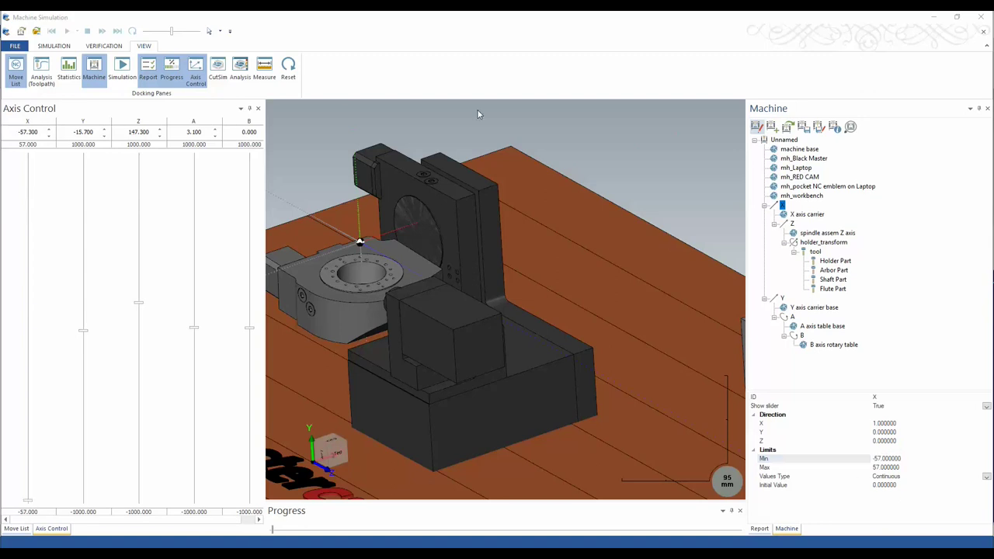
left_click_drag(28, 502, 66, 537)
Step: Jog the Y axis up to 66.1 and set its maximum limit to 65
middle_click_drag(440, 406, 450, 380)
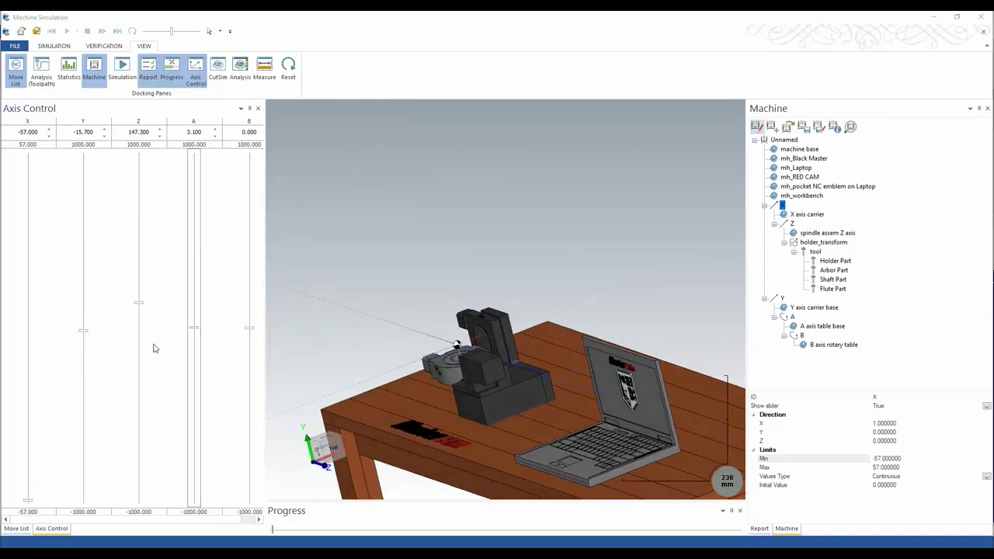
left_click_drag(89, 334, 97, 312)
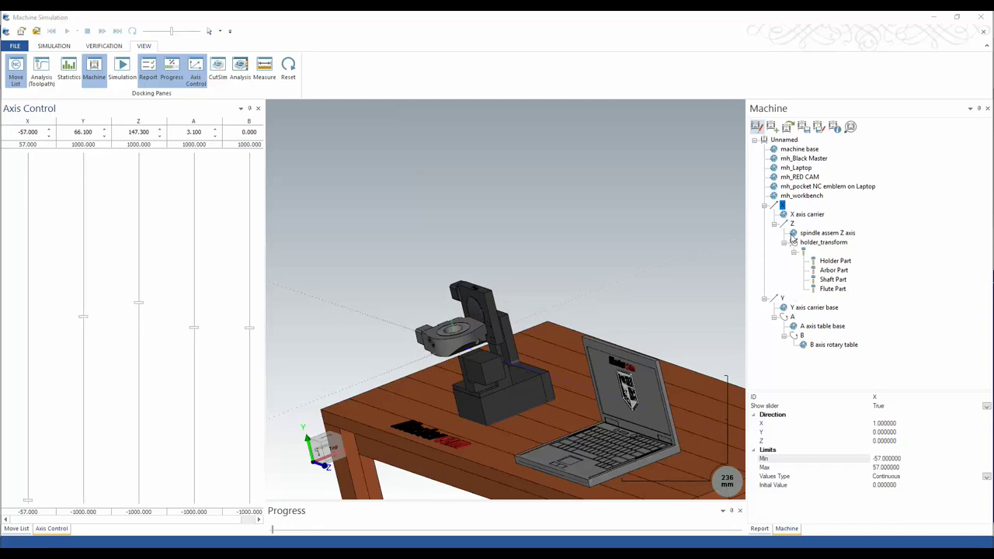
left_click(782, 299)
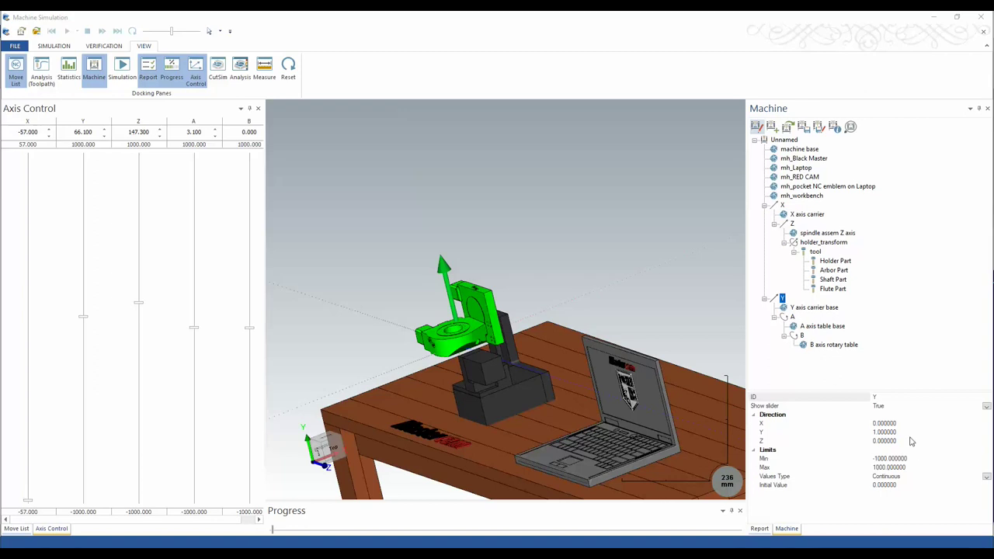
left_click(916, 460)
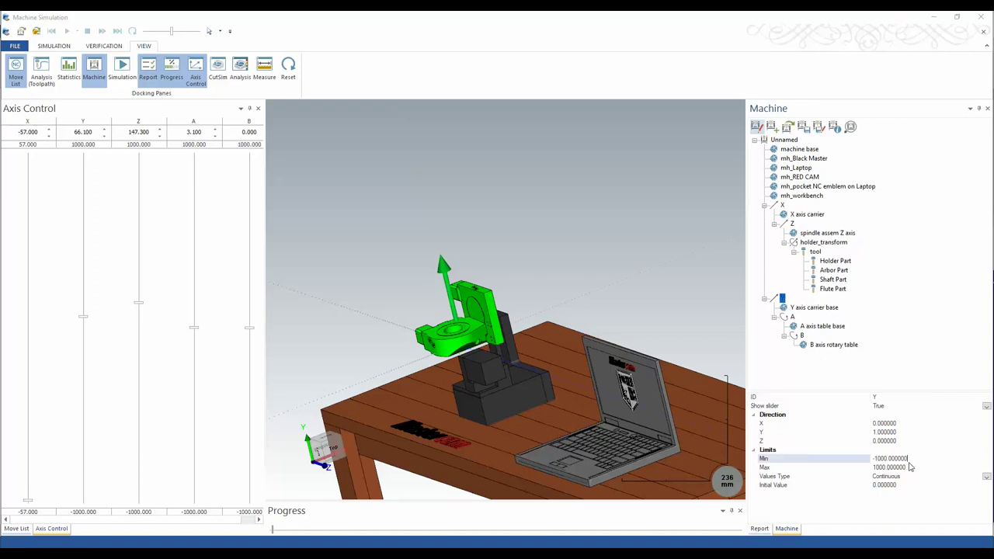
left_click(902, 468)
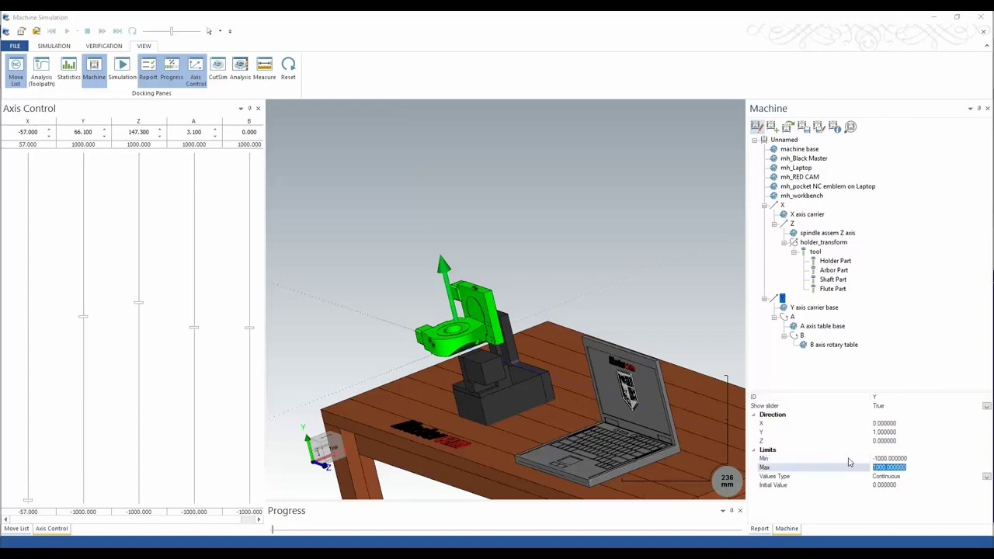
type("65")
key("Return")
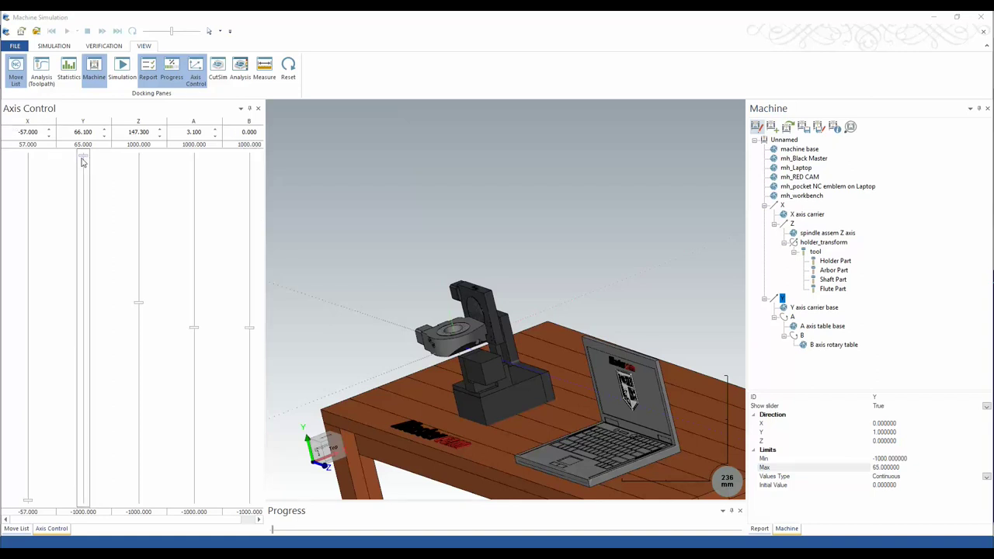
Step: Jog the Y axis down to -64.5 and set its minimum limit to -65
left_click_drag(83, 161, 83, 195)
mouse_move(451, 365)
middle_mouse_down()
mouse_move(499, 371)
mouse_move(466, 365)
middle_mouse_up()
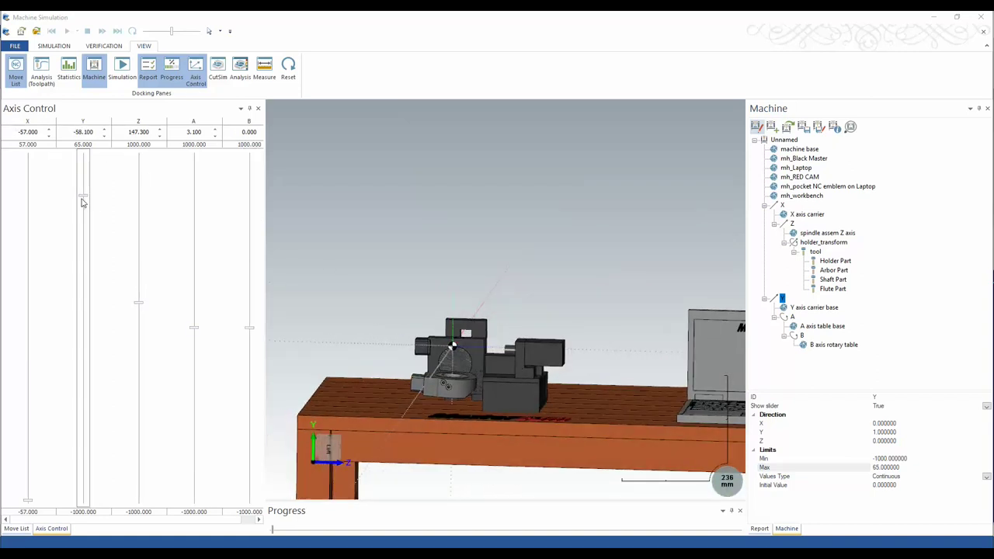
left_click_drag(85, 199, 85, 201)
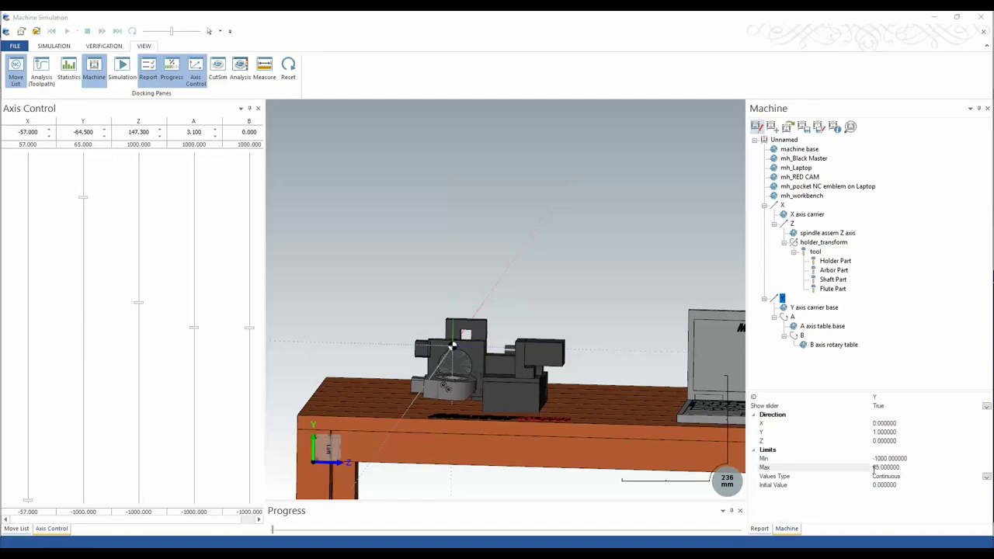
left_click(923, 458)
key("BackSpace")
type("-65")
key("Return")
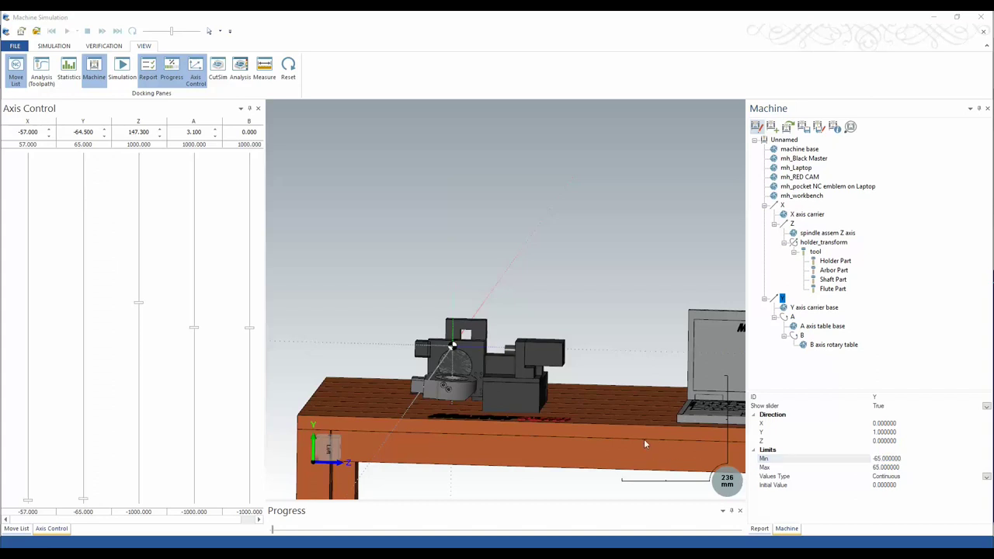
Step: Jog the Z axis to 165.2, keeping the spindle assembly on its base, and set its maximum limit to 165
middle_click_drag(441, 353, 485, 405)
scroll(483, 374, "up", 6)
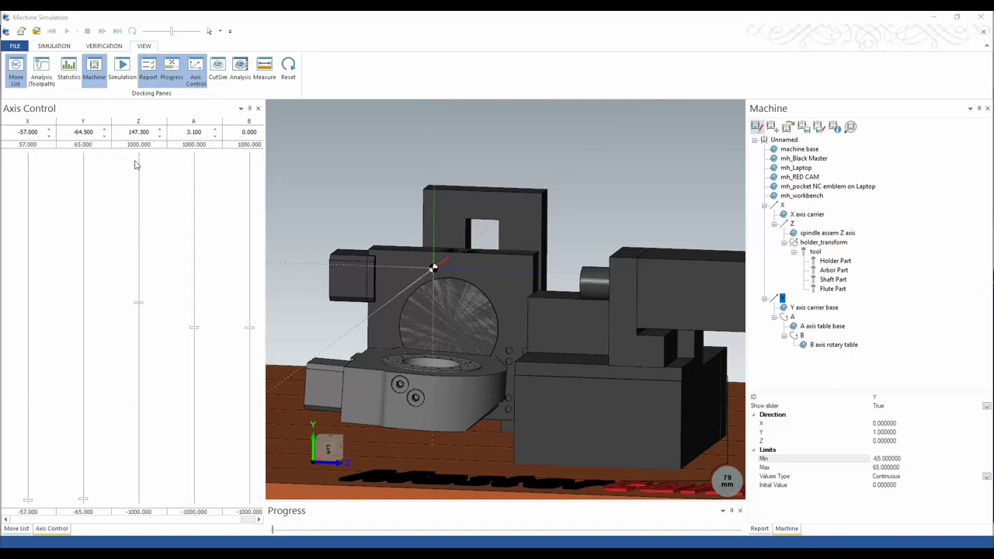
mouse_move(143, 305)
left_mouse_down()
mouse_move(137, 262)
mouse_move(151, 297)
mouse_move(153, 263)
mouse_move(140, 262)
mouse_move(152, 302)
left_mouse_up()
scroll(550, 343, "down", 5)
scroll(550, 343, "down", 3)
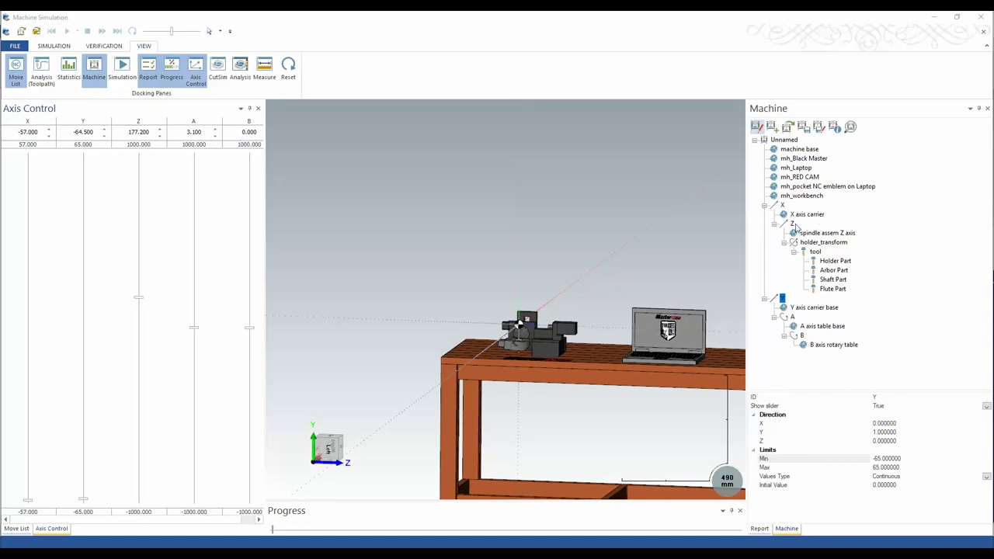
left_click(793, 225)
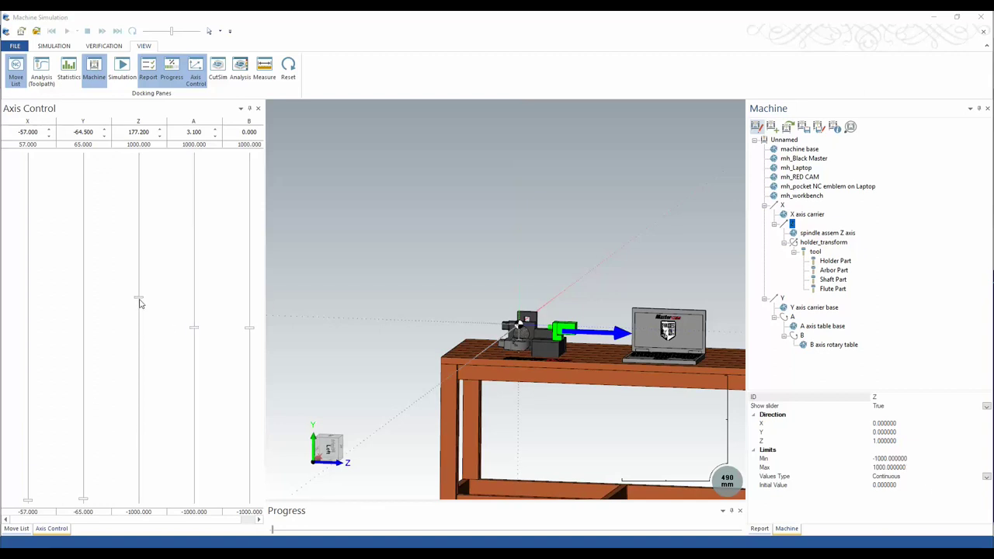
left_click_drag(141, 303, 142, 306)
left_click(924, 467)
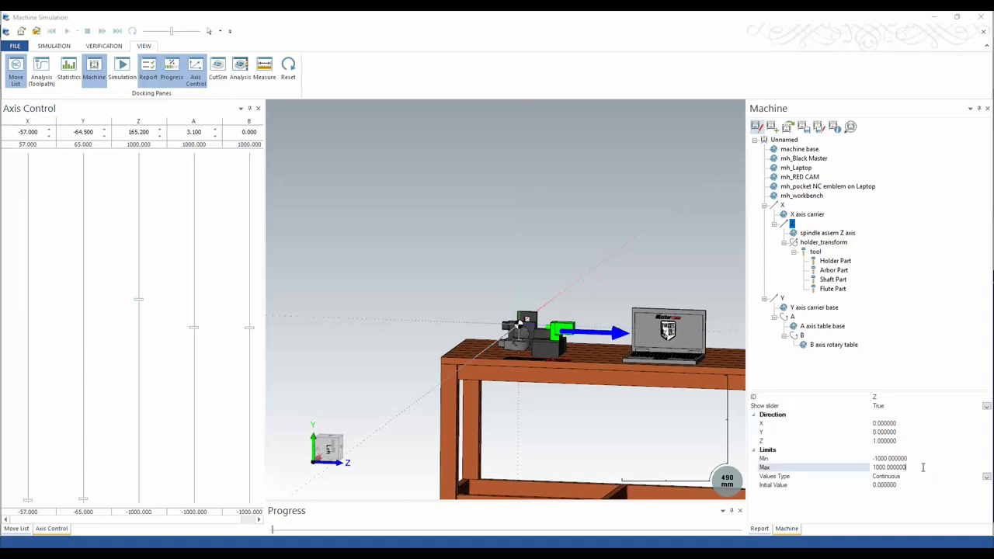
type("165")
key("Return")
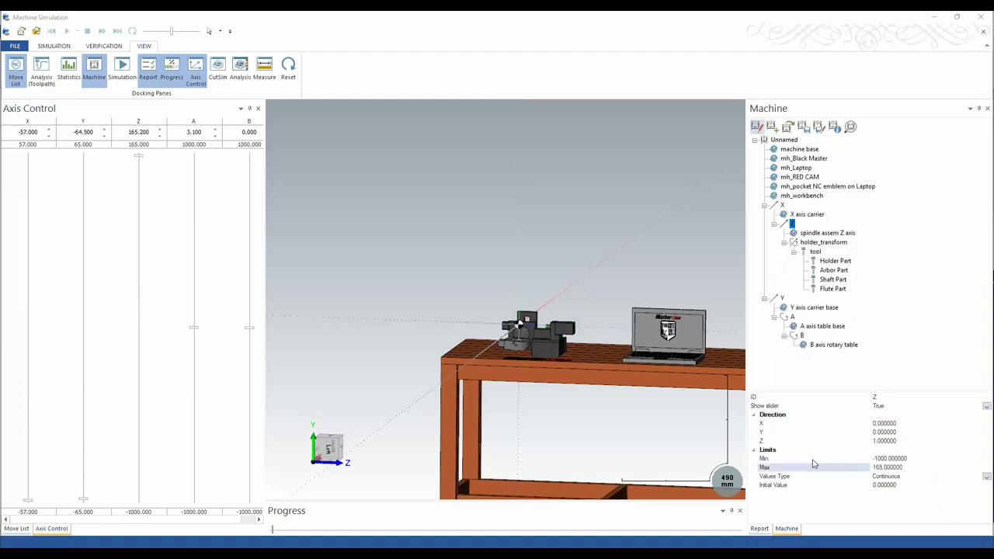
Step: Jog the Z axis to 65.3, set its minimum limit to 65, and run the spindle assembly to that limit
left_click_drag(140, 156, 164, 195)
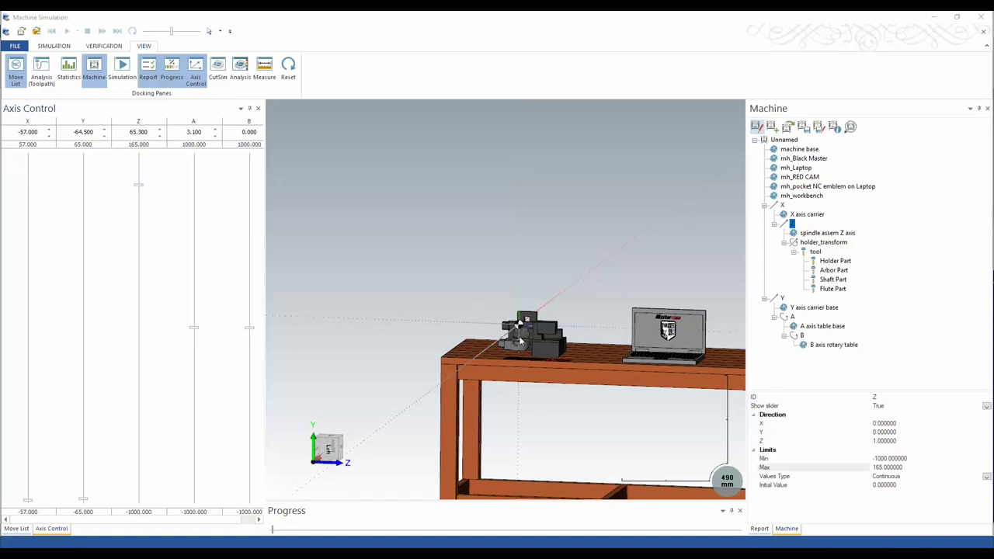
scroll(540, 326, "up", 5)
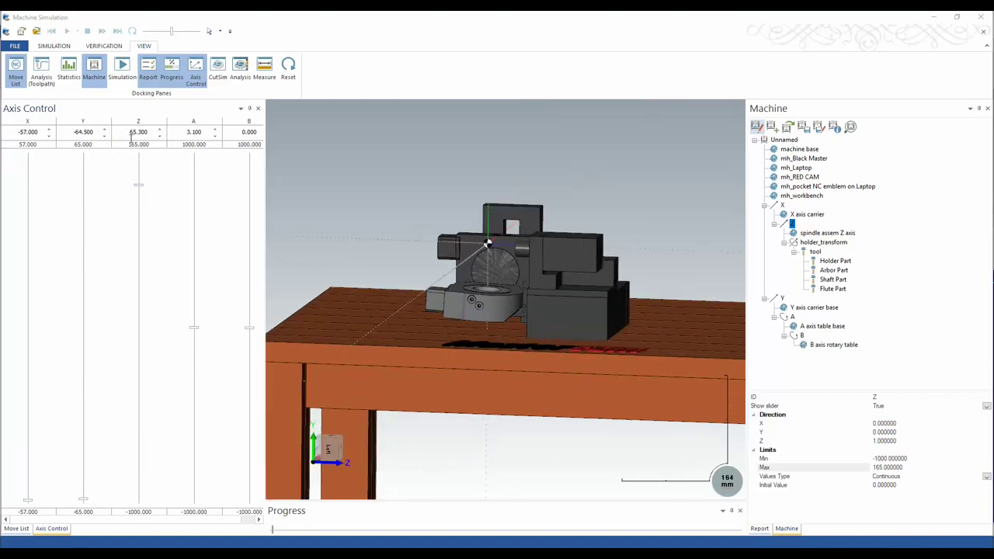
left_click(885, 458)
type("65")
key("Return")
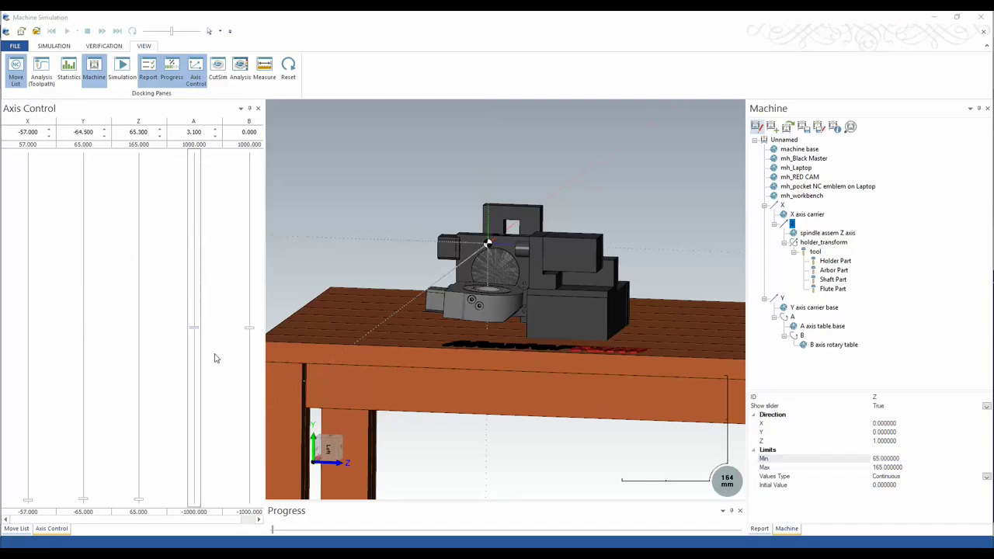
left_click_drag(138, 499, 122, 541)
Step: Rotate the A axis to 102.1 and set its maximum limit to 100
left_click_drag(193, 329, 208, 314)
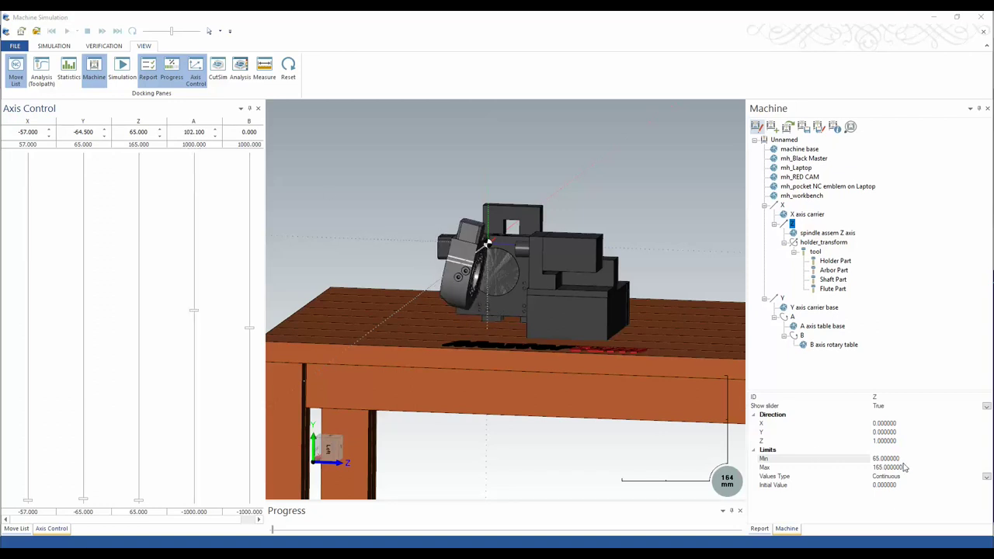
left_click(792, 318)
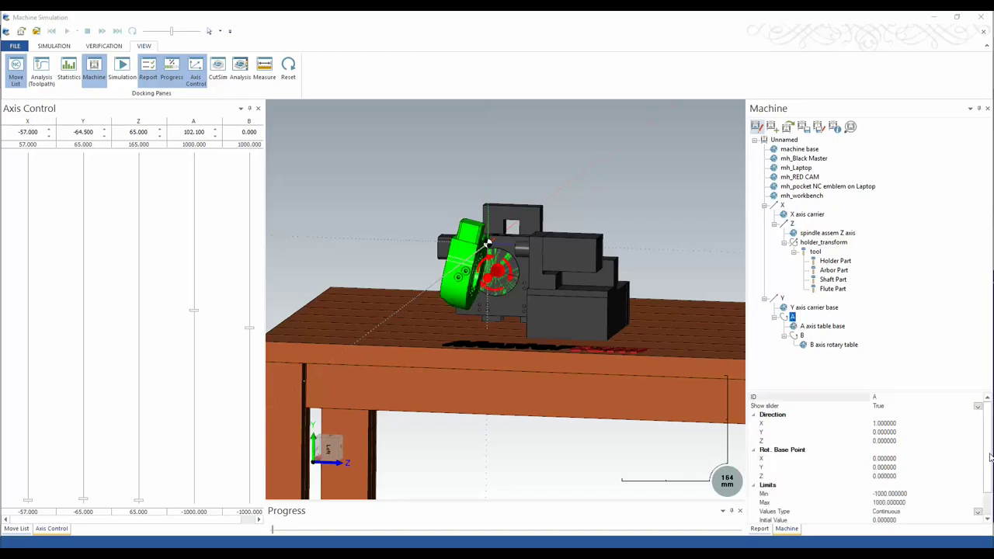
left_click(916, 494)
left_click(916, 503)
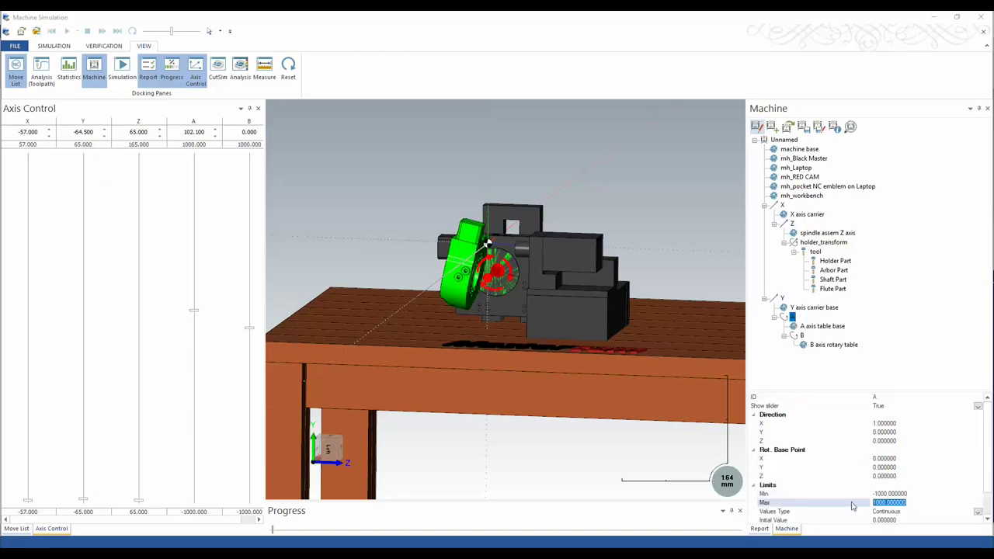
type("100")
key("Return")
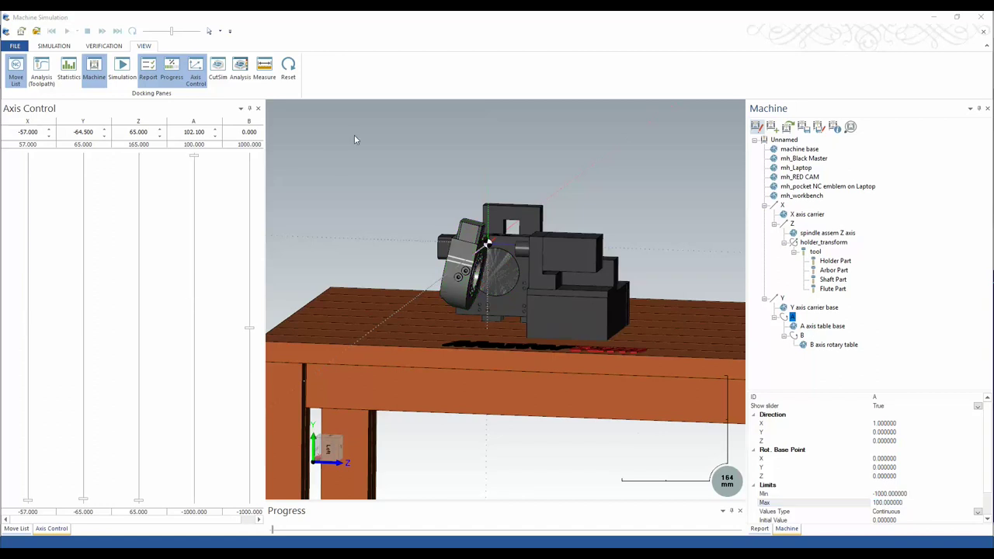
Step: Rotate the A axis down to -10.7 and set its minimum limit to -10
left_click_drag(195, 161, 199, 195)
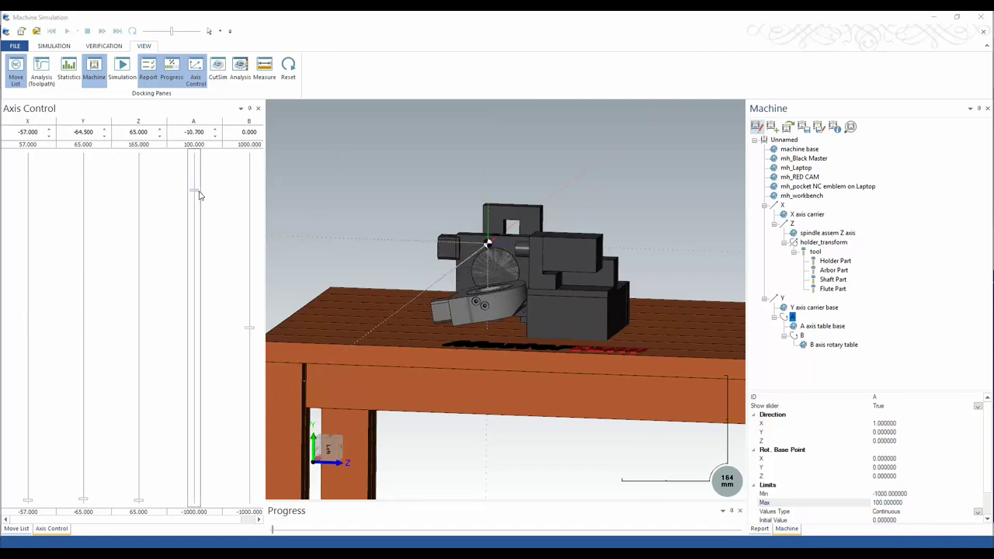
left_click(913, 494)
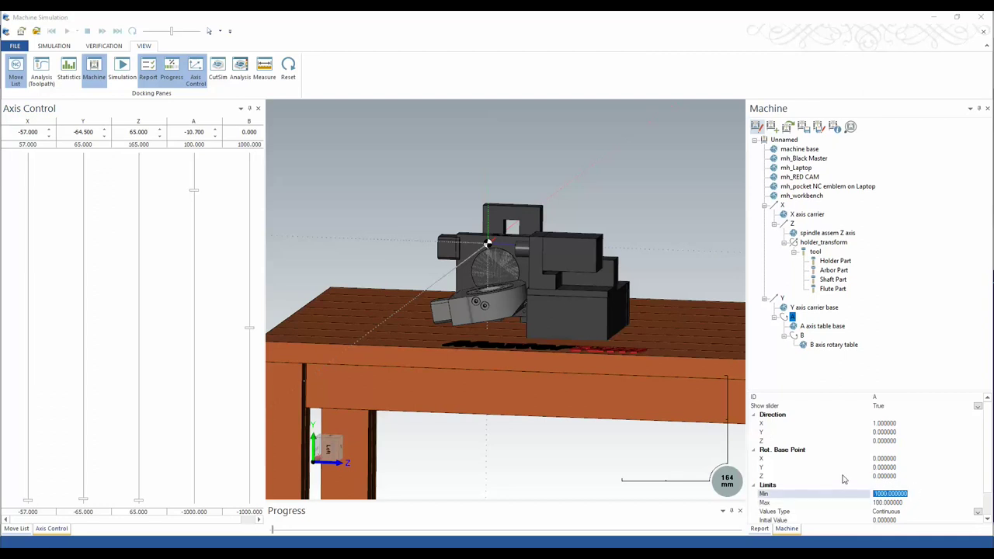
type("-10")
key("Return")
Step: Jog the B axis to 800 and down to 489.5, and display the B axis properties
left_click(249, 171)
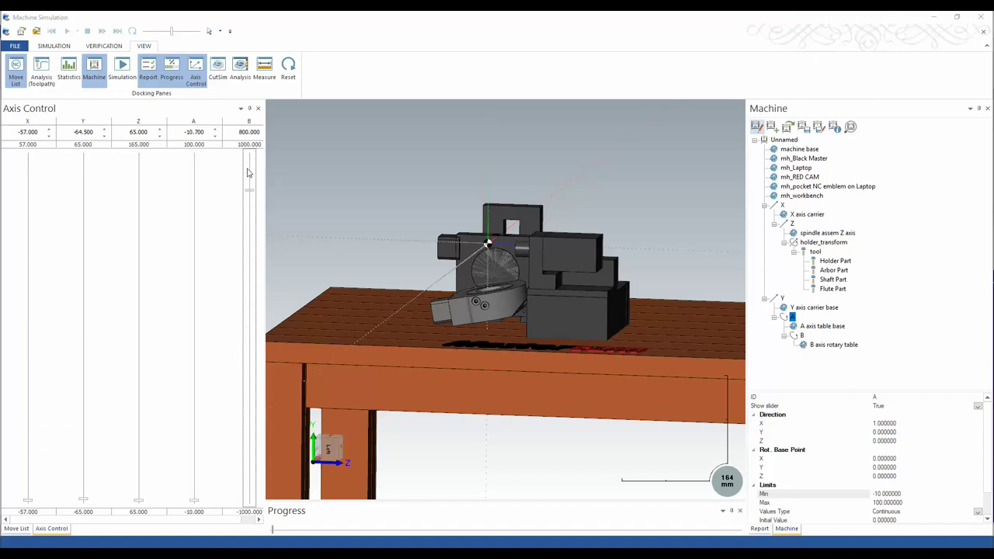
scroll(893, 493, "down", 1)
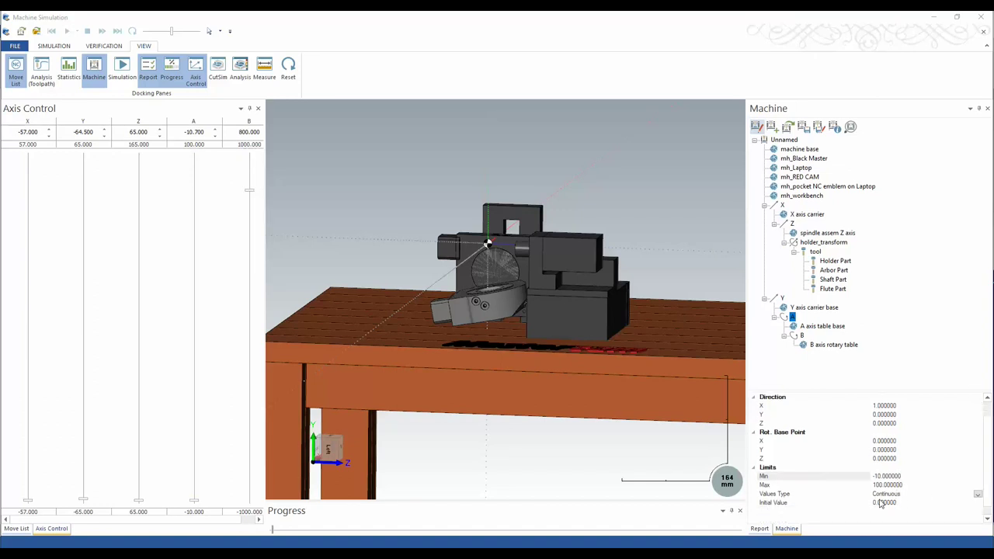
left_click_drag(249, 191, 249, 244)
left_click_drag(514, 299, 511, 393)
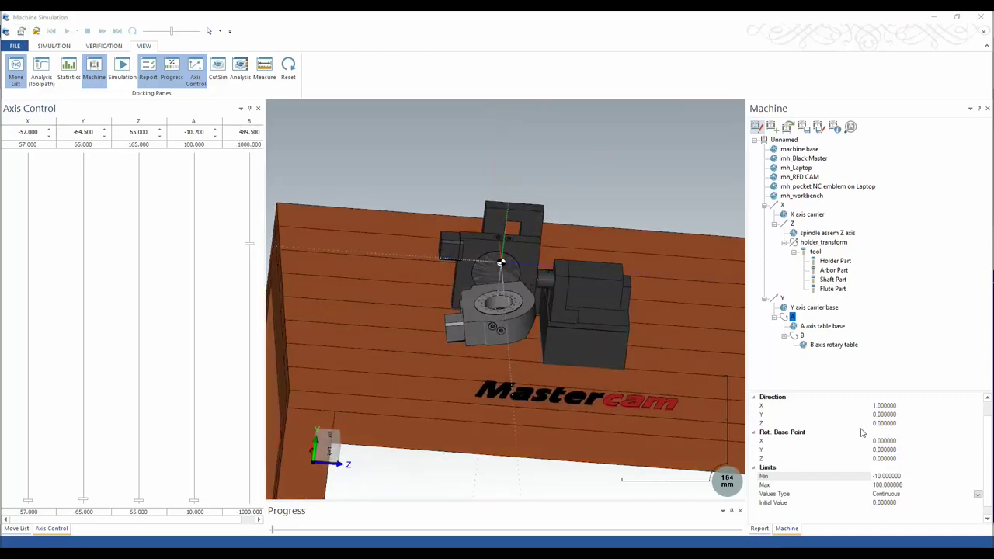
left_click(800, 336)
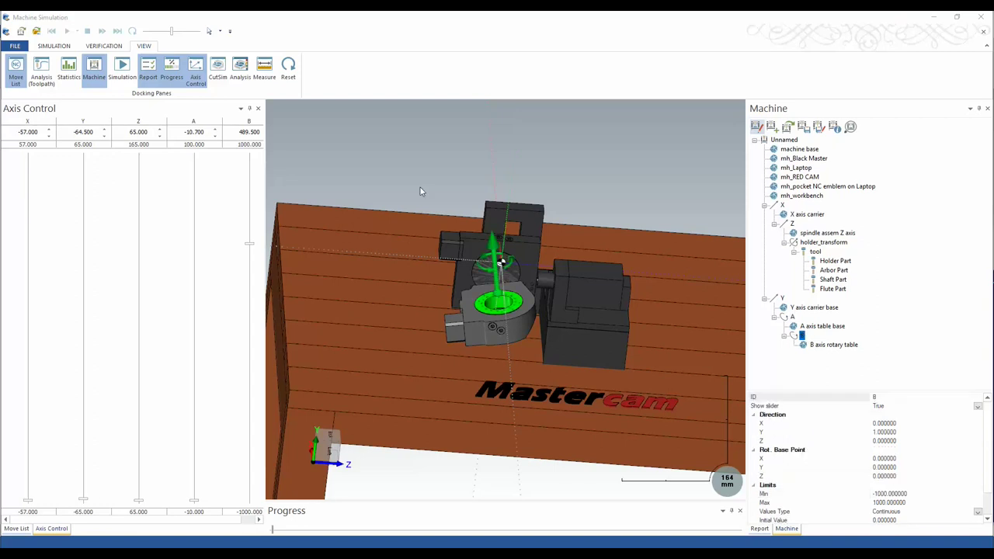
Step: Examine the B axis rotary table in the model and its direction, base point and limit settings
scroll(473, 280, "up", 5)
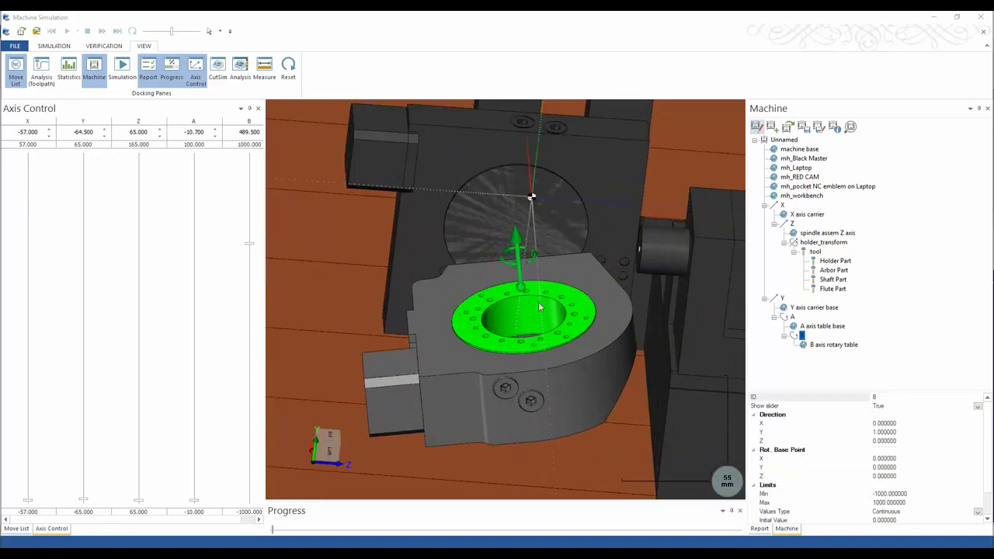
scroll(880, 427, "down", 1)
scroll(848, 466, "up", 1)
scroll(944, 426, "down", 2)
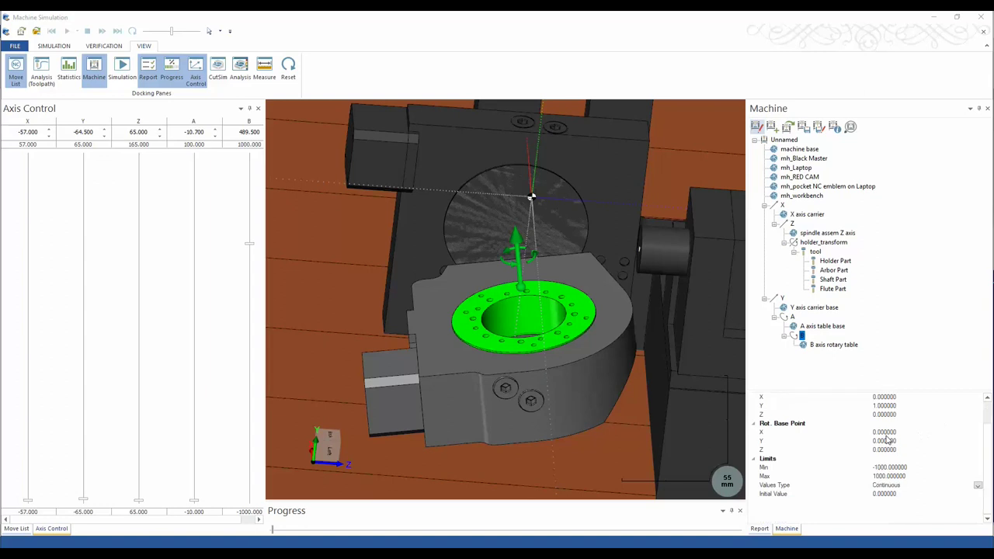
scroll(932, 435, "up", 2)
middle_click_drag(694, 392, 459, 373)
scroll(460, 373, "down", 3)
scroll(522, 358, "up", 1)
scroll(504, 355, "up", 3)
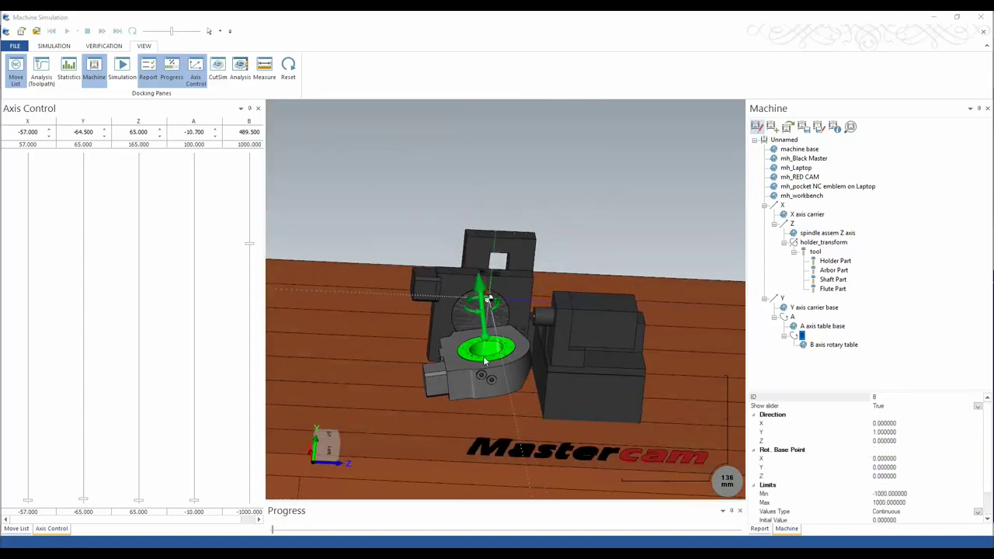
scroll(486, 365, "down", 2)
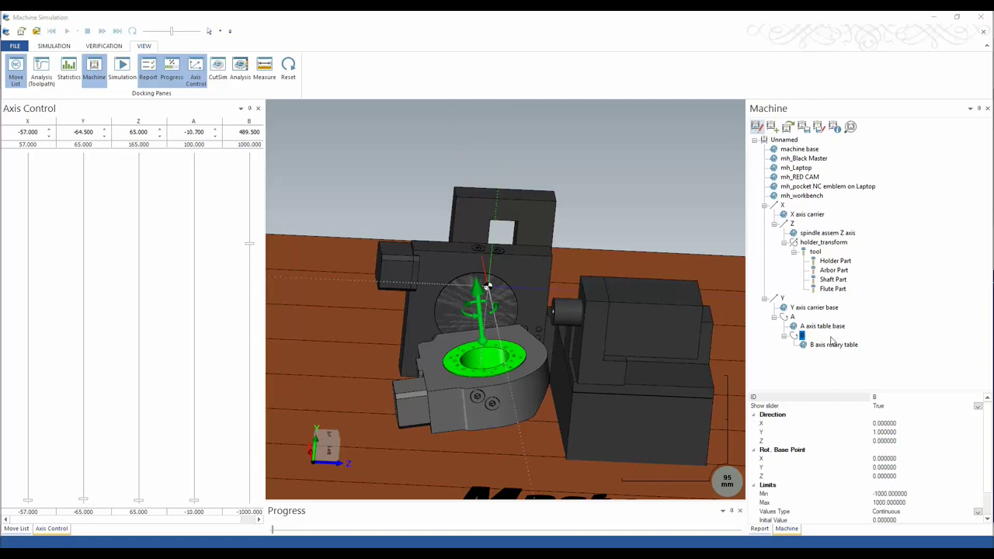
middle_click_drag(565, 338, 636, 333)
scroll(635, 339, "down", 5)
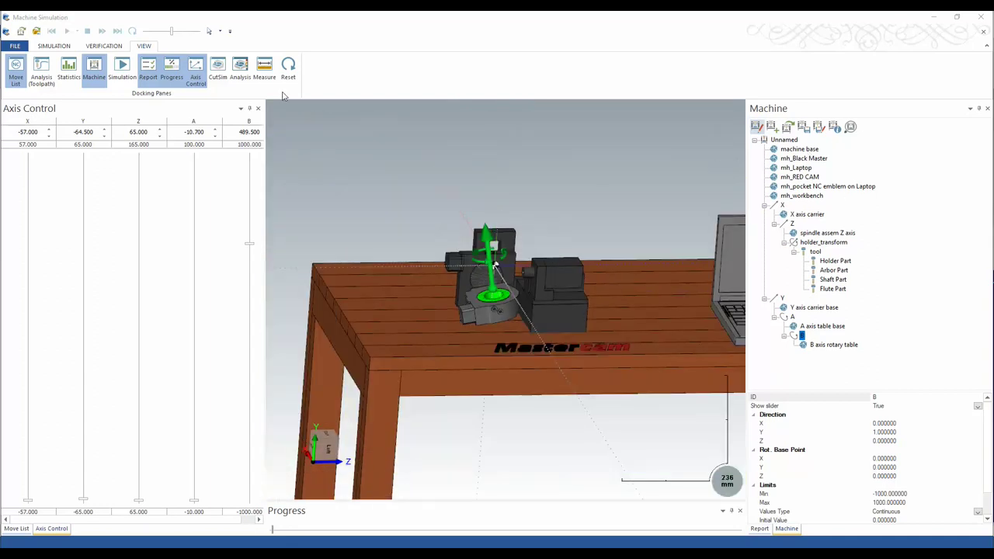
Step: Cycle the machine housing through translucent and hidden back to fully shown, checking the workbench, laptop and logo parts
left_click(65, 47)
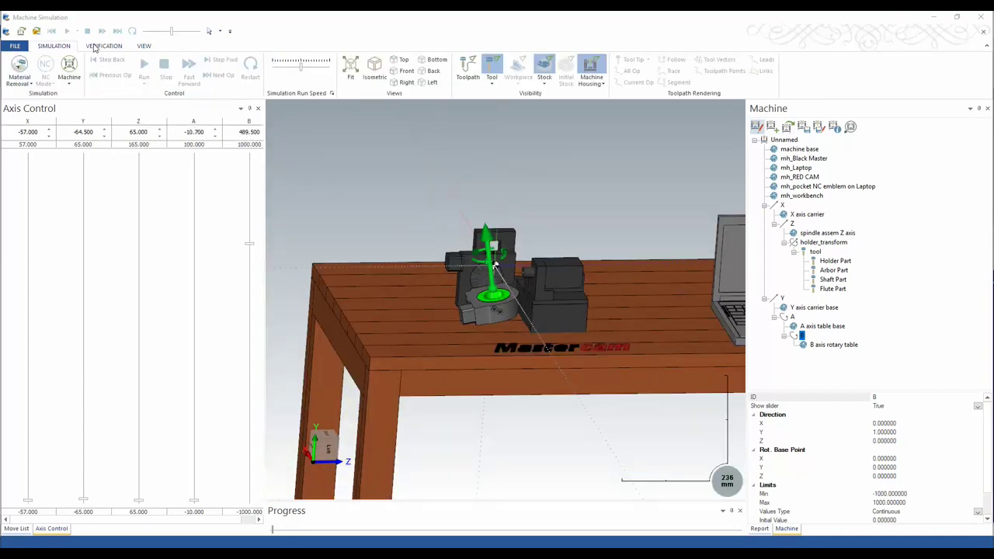
left_click(592, 71)
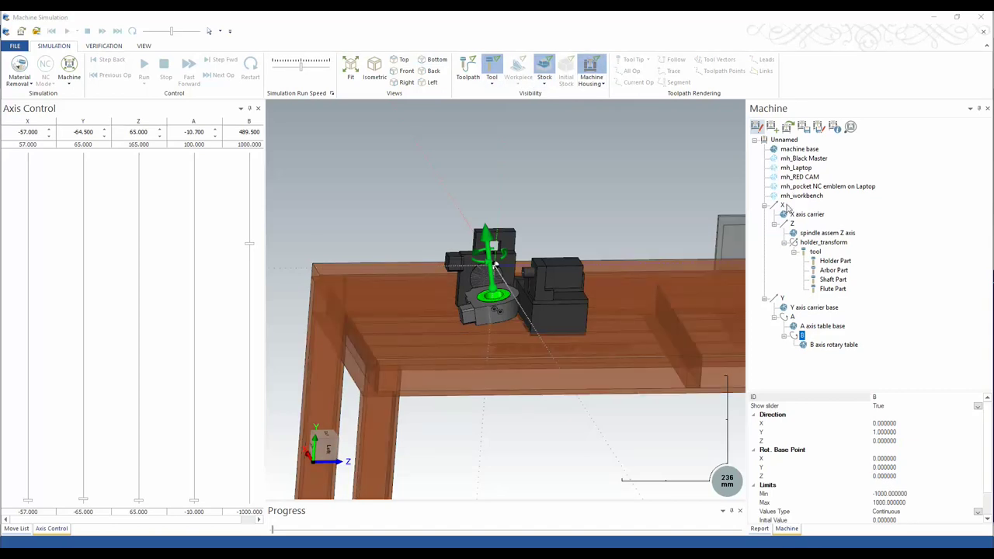
middle_click_drag(668, 210, 529, 223)
left_click(581, 74)
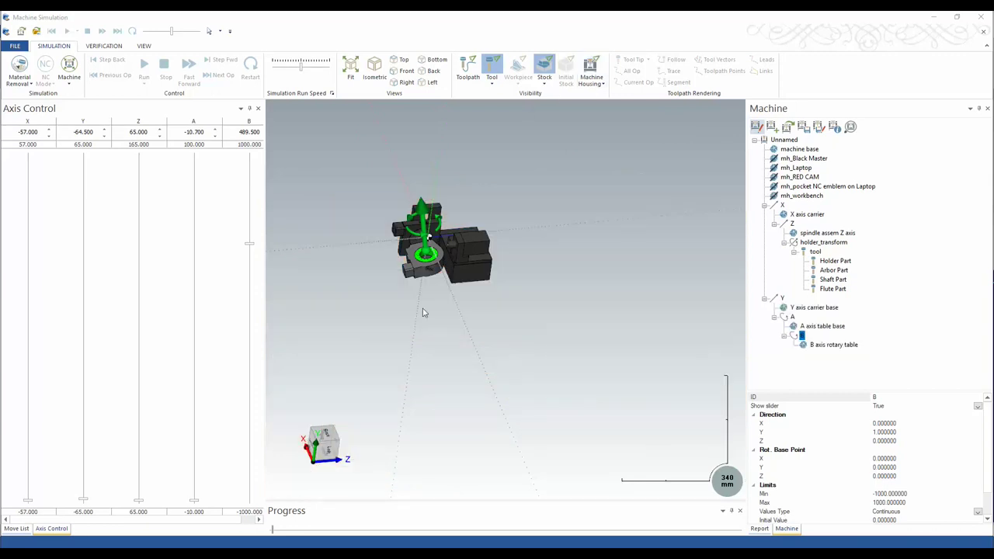
scroll(402, 247, "up", 5)
middle_click_drag(482, 342, 513, 248)
scroll(542, 221, "down", 2)
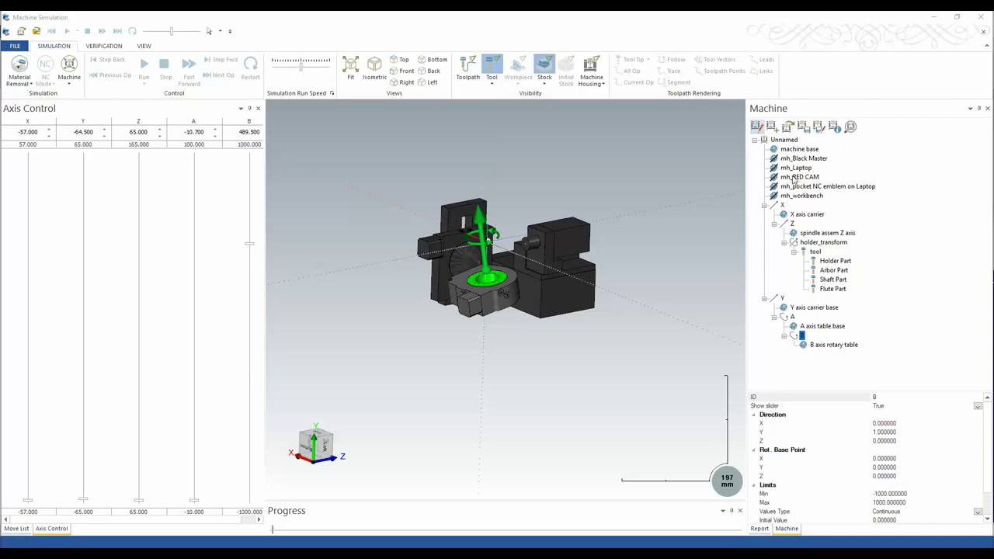
left_click(594, 70)
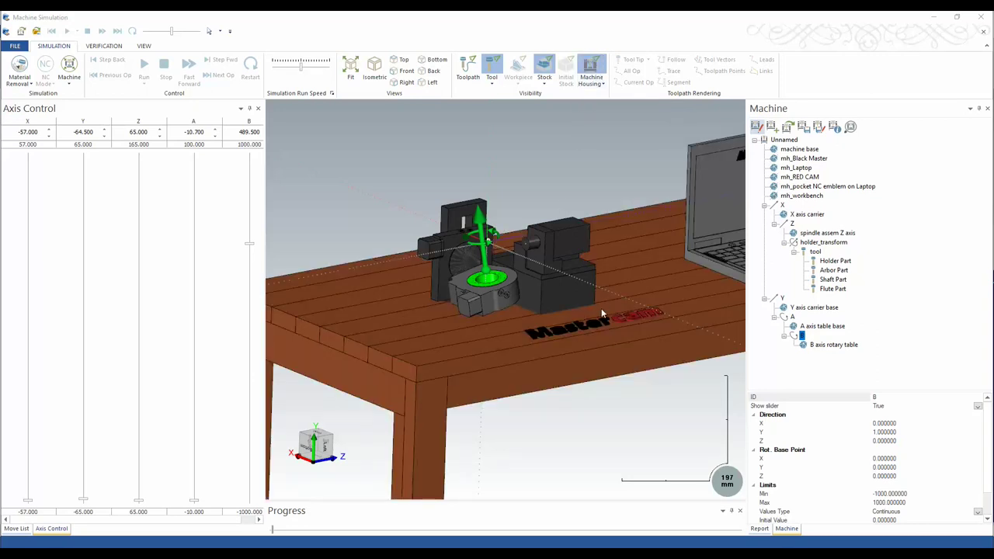
Step: Try to save the machine definition
scroll(602, 309, "down", 4)
scroll(578, 315, "up", 3)
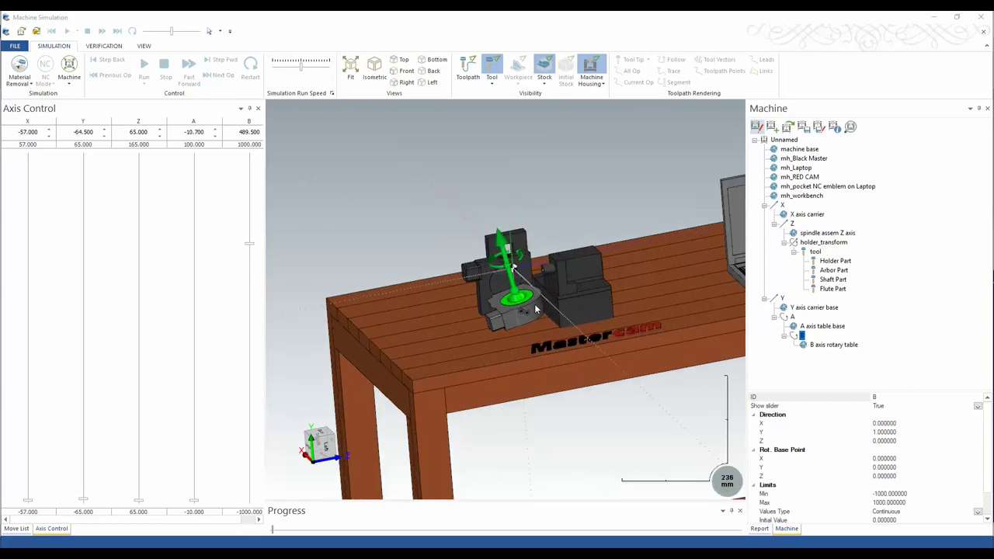
scroll(535, 309, "down", 4)
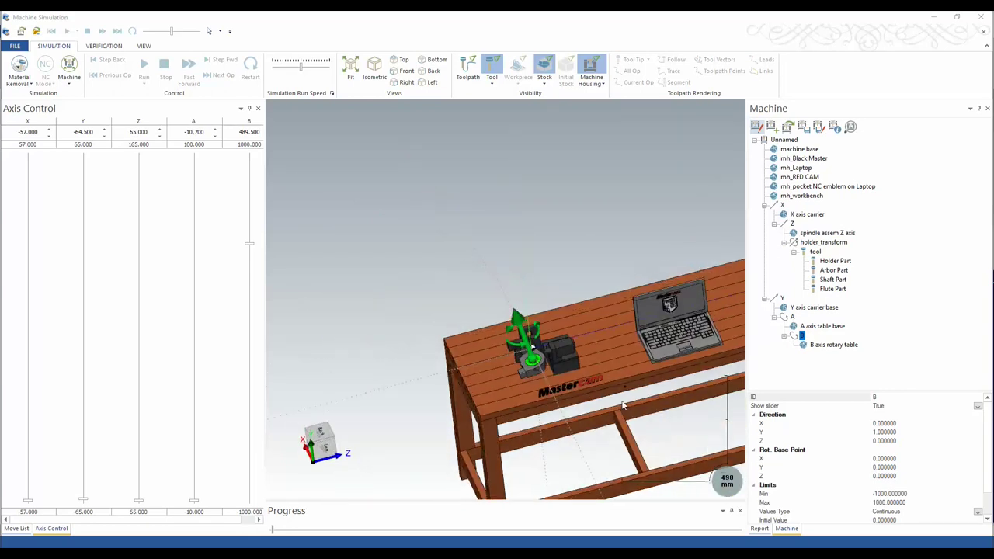
scroll(543, 400, "down", 3)
scroll(549, 426, "up", 3)
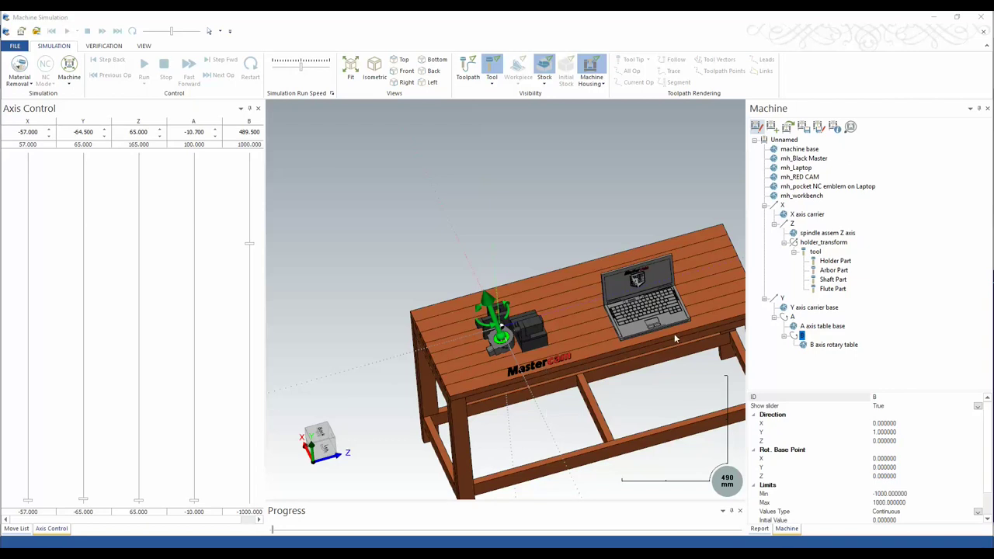
left_click(806, 129)
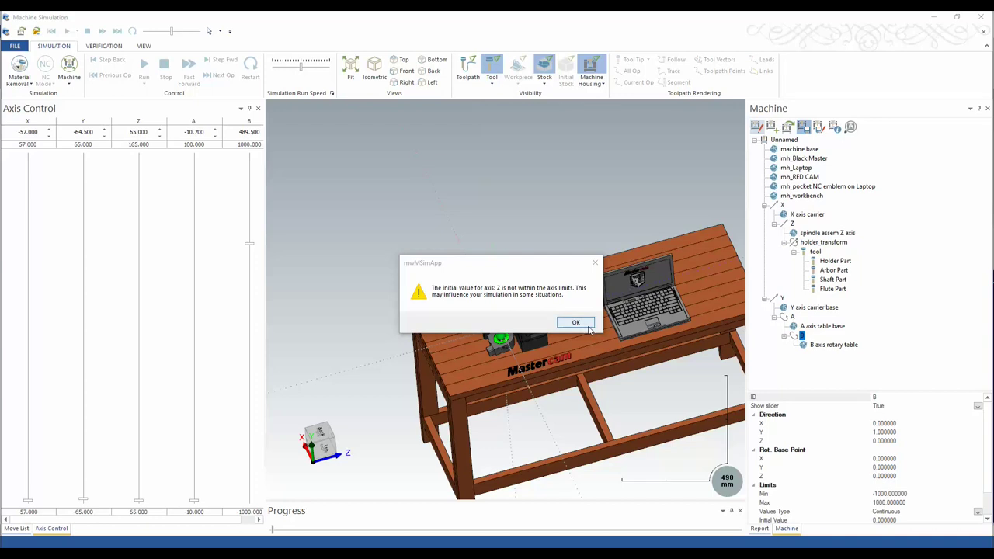
scroll(556, 315, "down", 3)
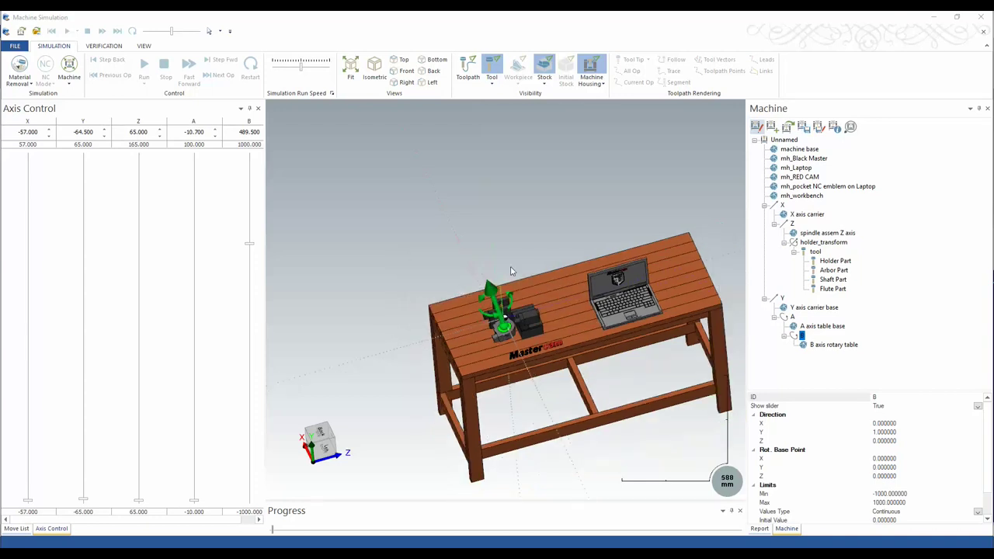
Step: Set the Z axis initial value to 165
left_click(792, 223)
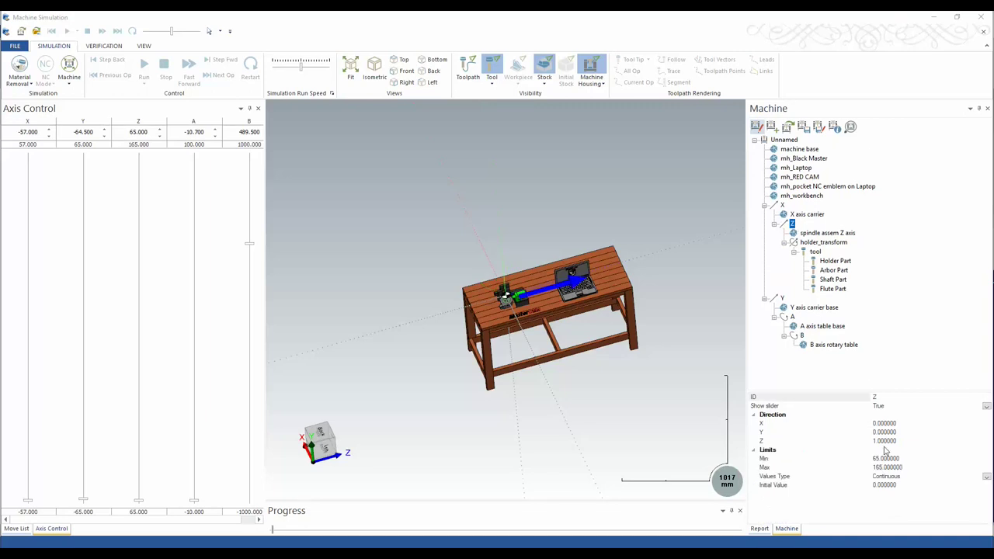
left_click(888, 487)
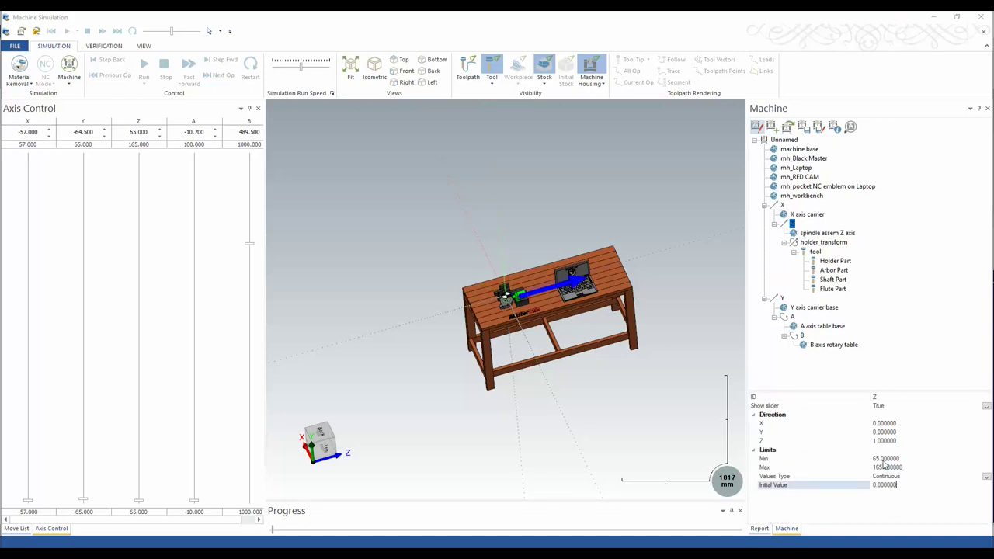
left_click_drag(905, 487, 844, 500)
type("165")
key("Return")
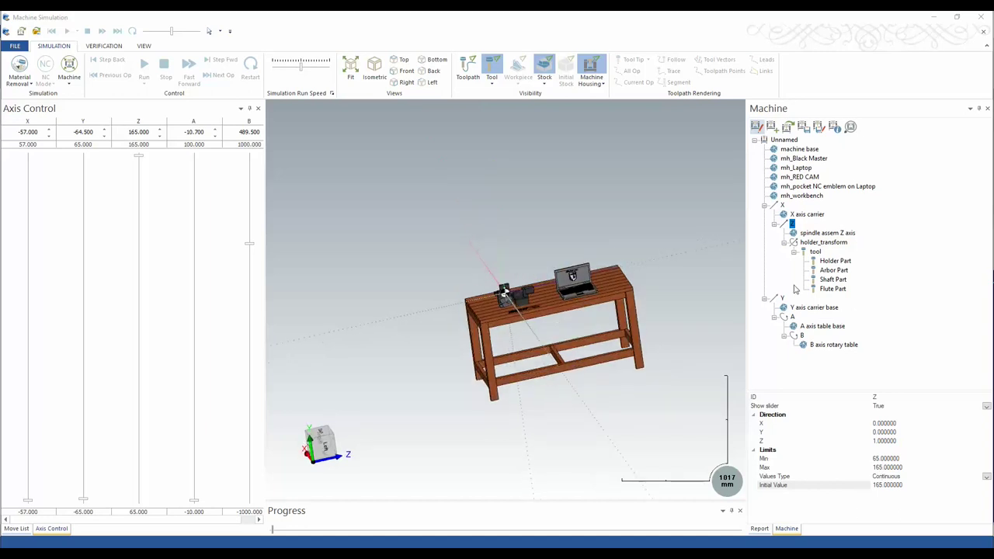
Step: Set the X axis initial value to 57
left_click(783, 208)
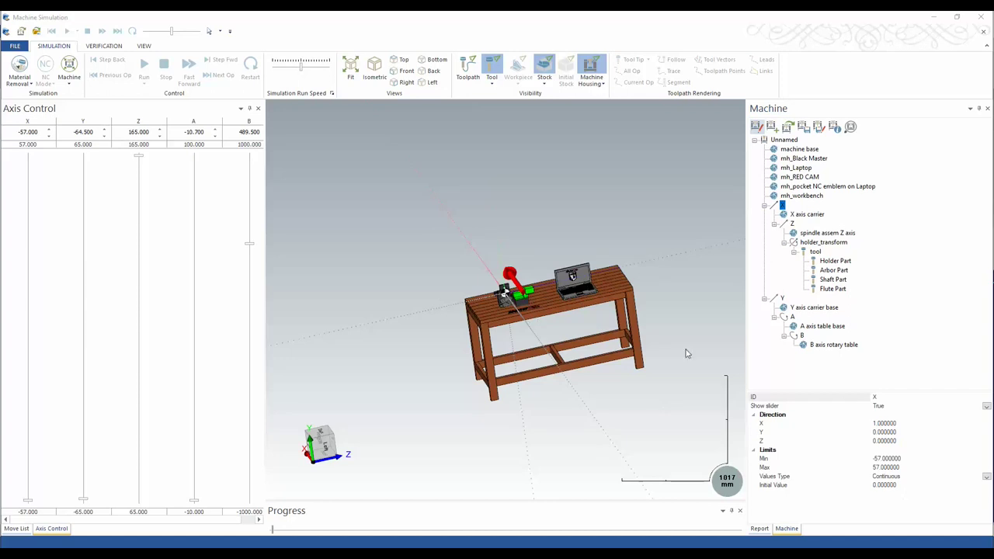
left_click(906, 489)
left_click_drag(906, 489, 843, 489)
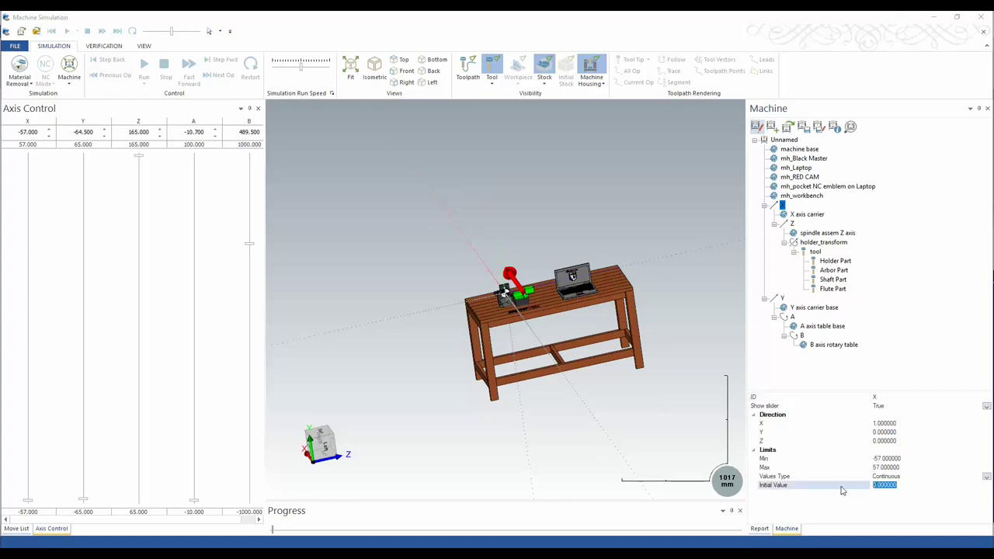
type("57")
left_click(564, 386)
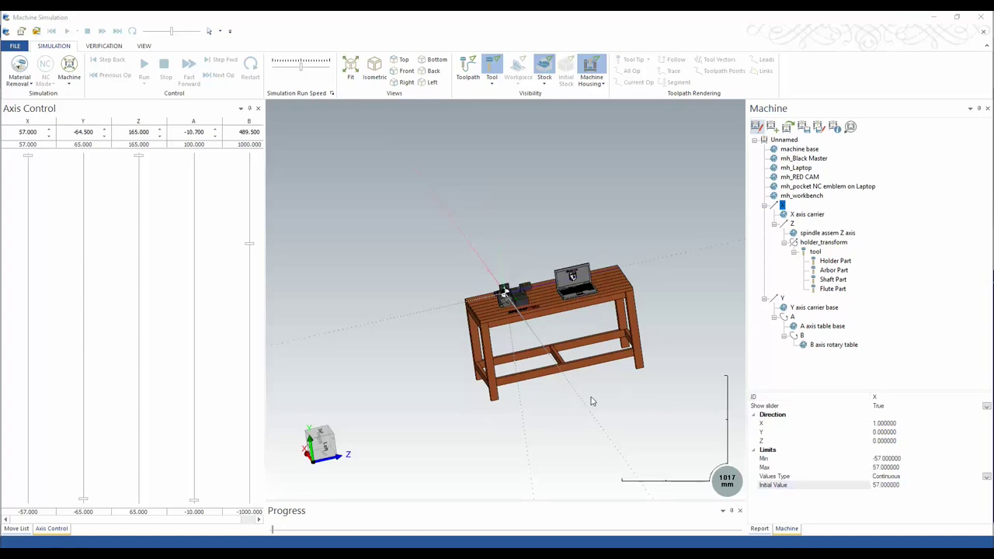
Step: Set the Y axis initial value to -65
left_click(782, 298)
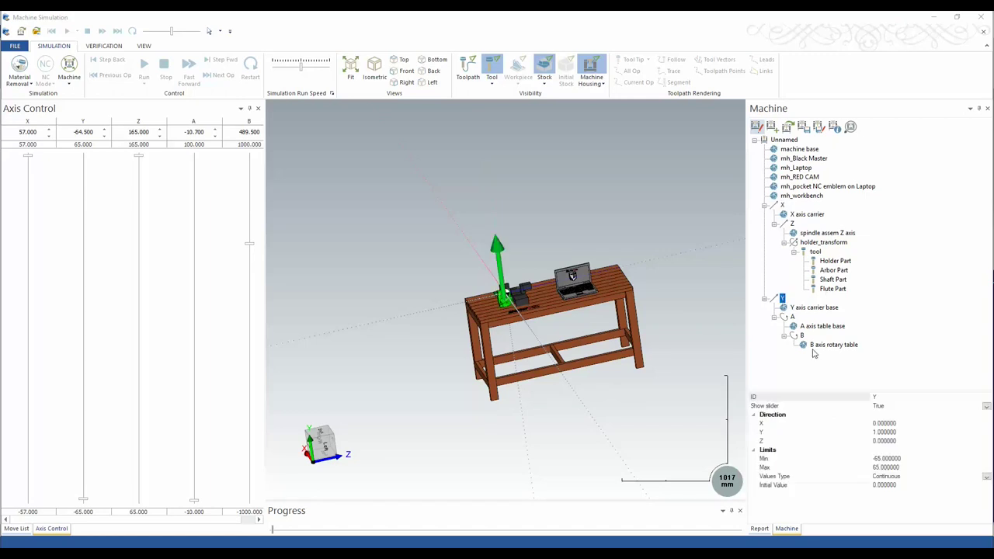
left_click(893, 486)
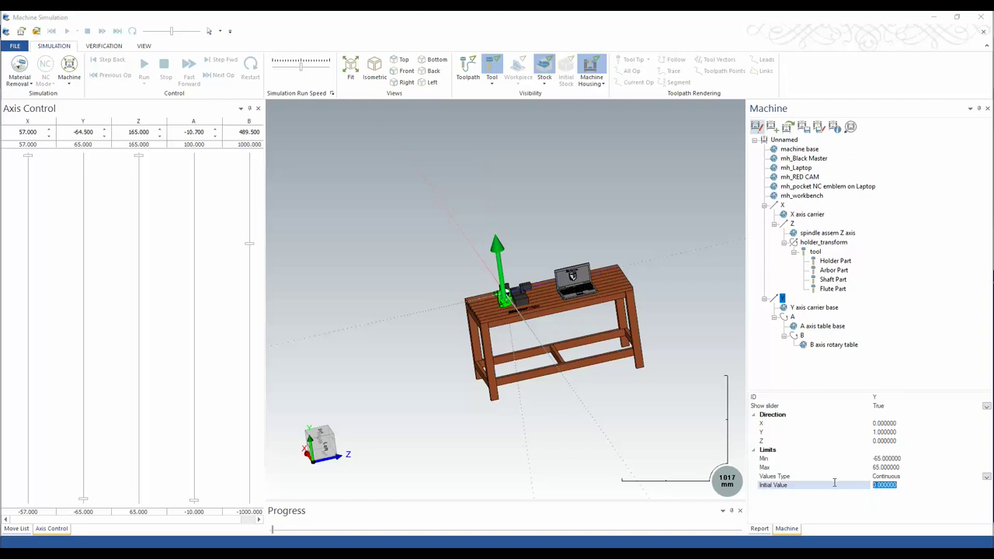
type("-65")
key("Return")
Step: Check the rotary table and spindle at the new initial axis positions, and save the machine definition
scroll(590, 326, "up", 5)
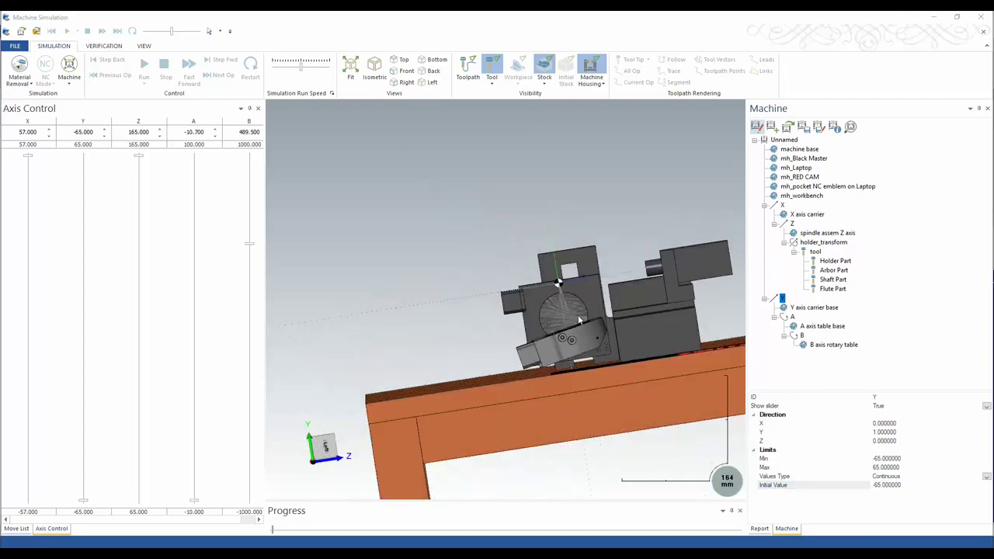
middle_click_drag(582, 327, 650, 290)
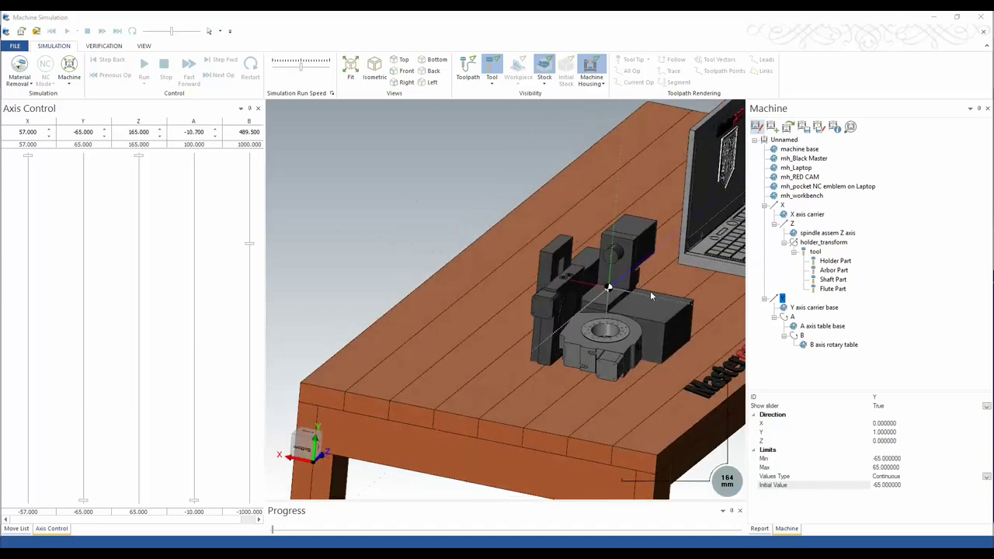
scroll(637, 306, "up", 3)
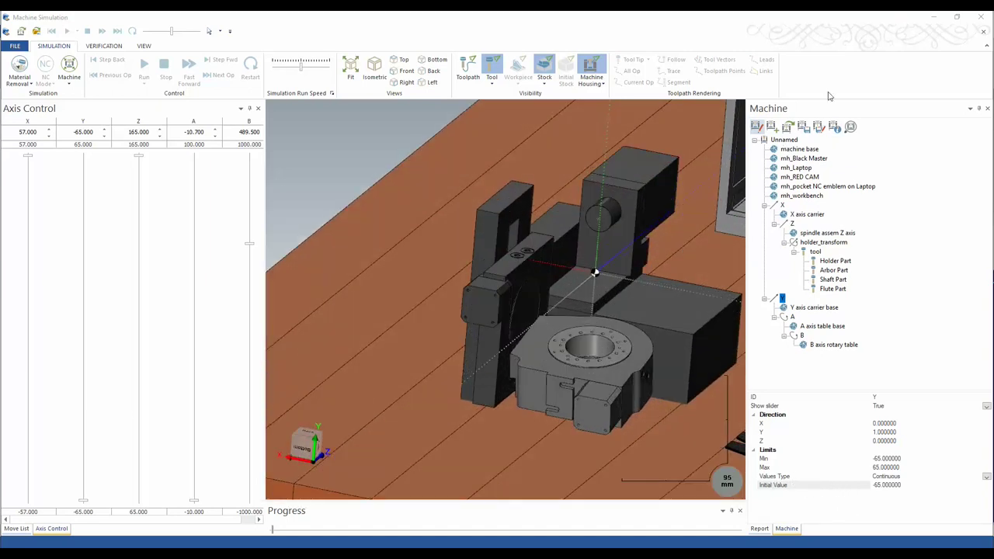
left_click(804, 128)
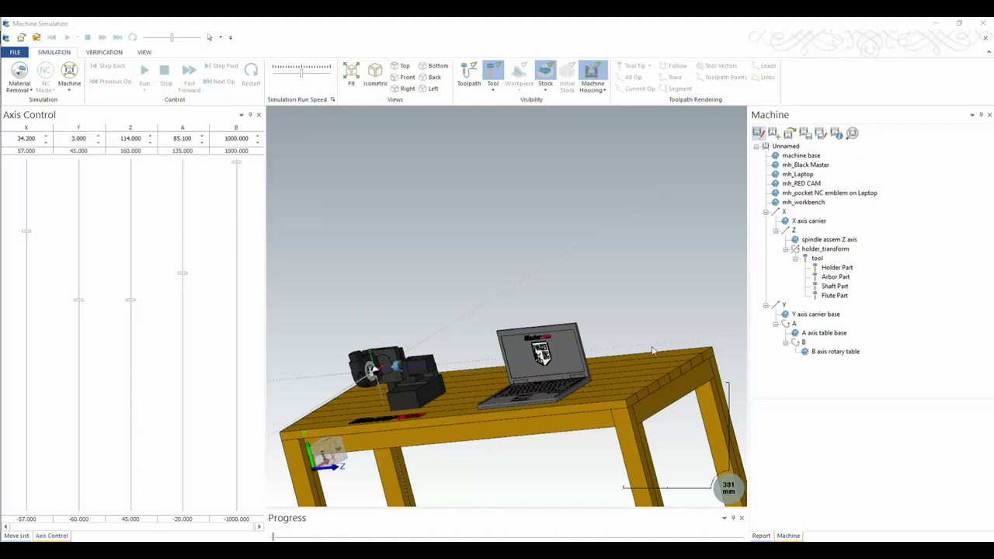
Step: Add a Workpiece Set dynamic element under the B axis
left_click(803, 345)
right_click(804, 346)
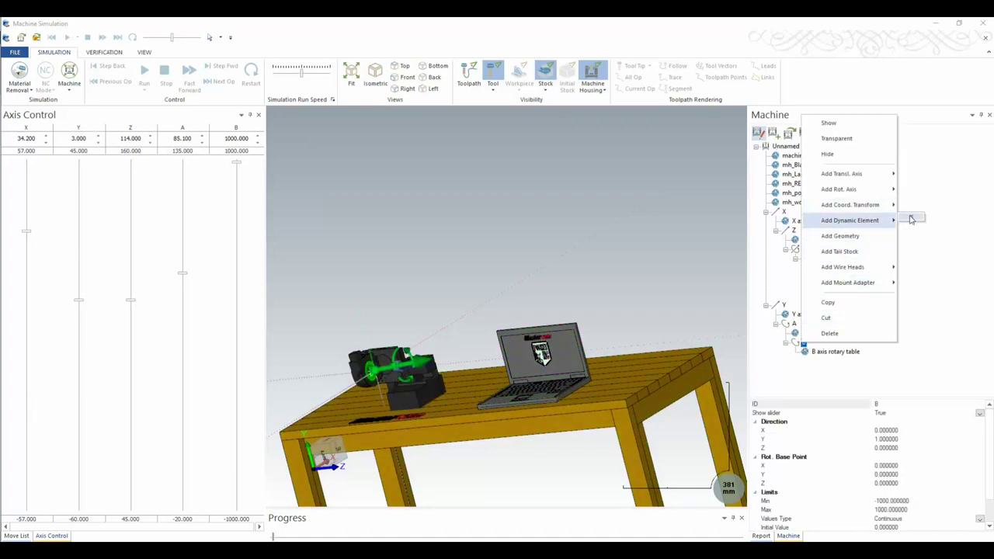
left_click(911, 220)
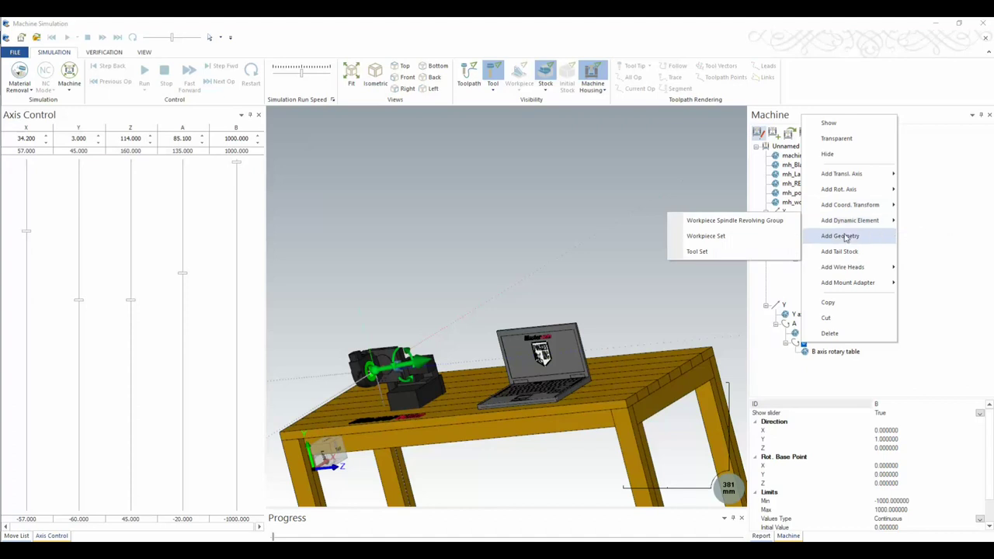
left_click(725, 241)
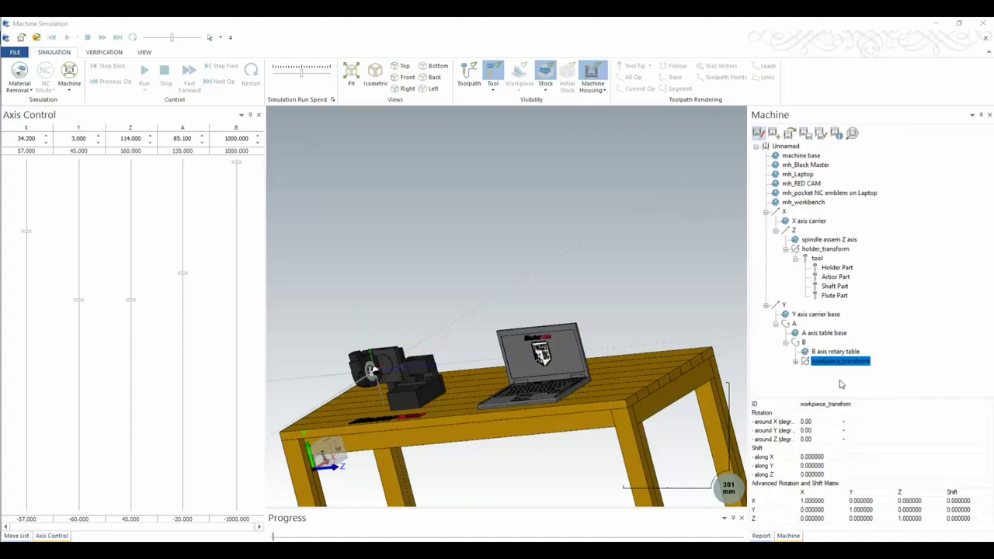
Step: Expand workpiece_transform and review its toolpath, initialstock, stock, fixture and workpiece elements
left_click(833, 353)
left_click(830, 362)
left_click(829, 371)
left_click(834, 379)
left_click(832, 388)
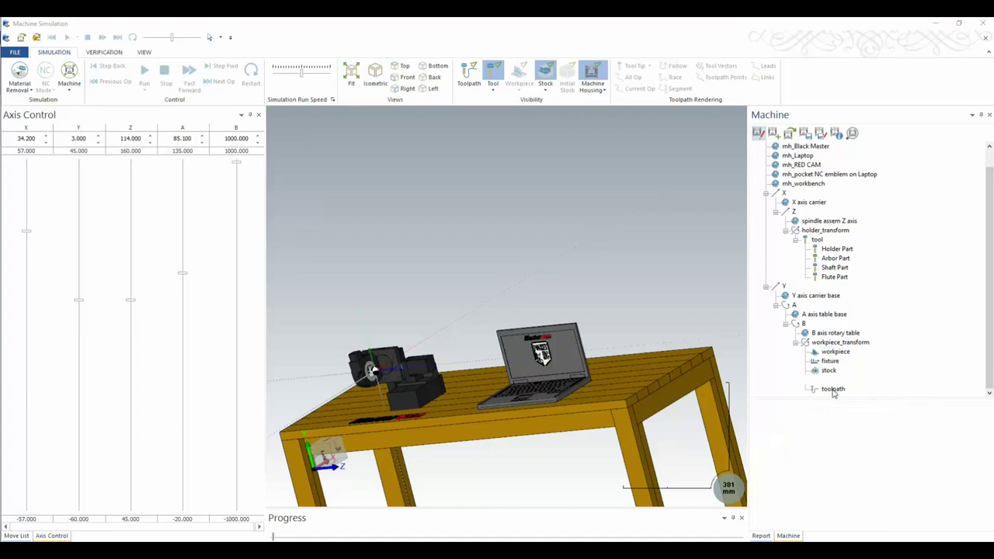
left_click(824, 380)
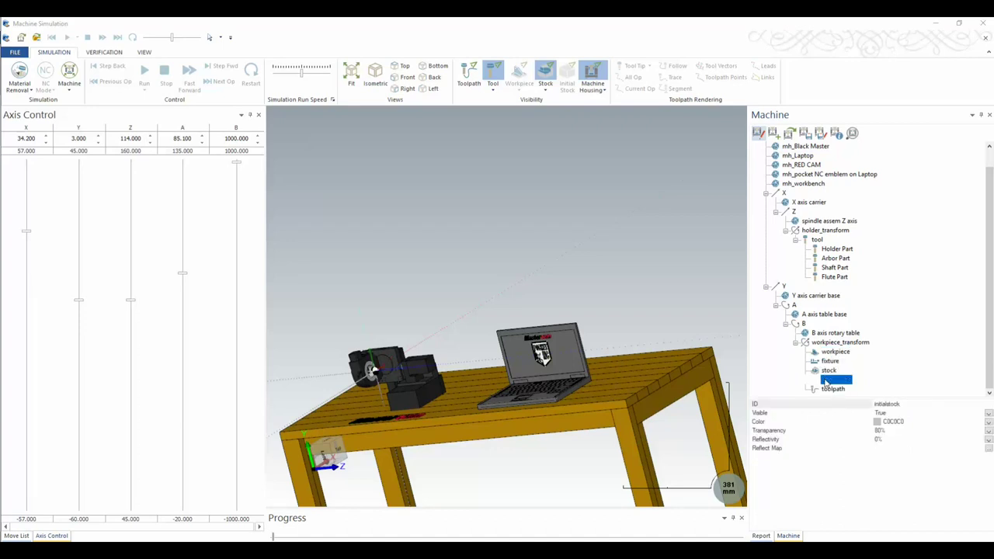
key("Up")
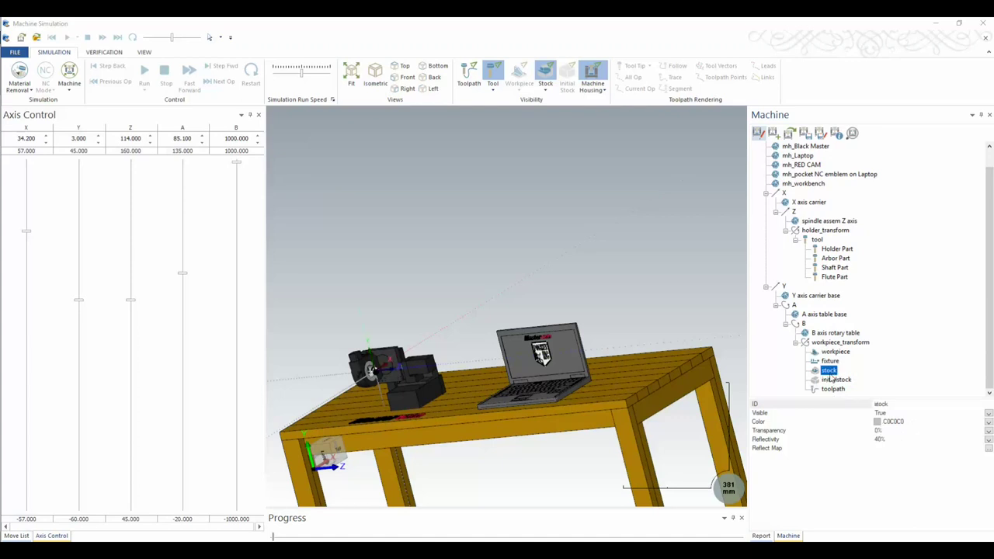
left_click(829, 354)
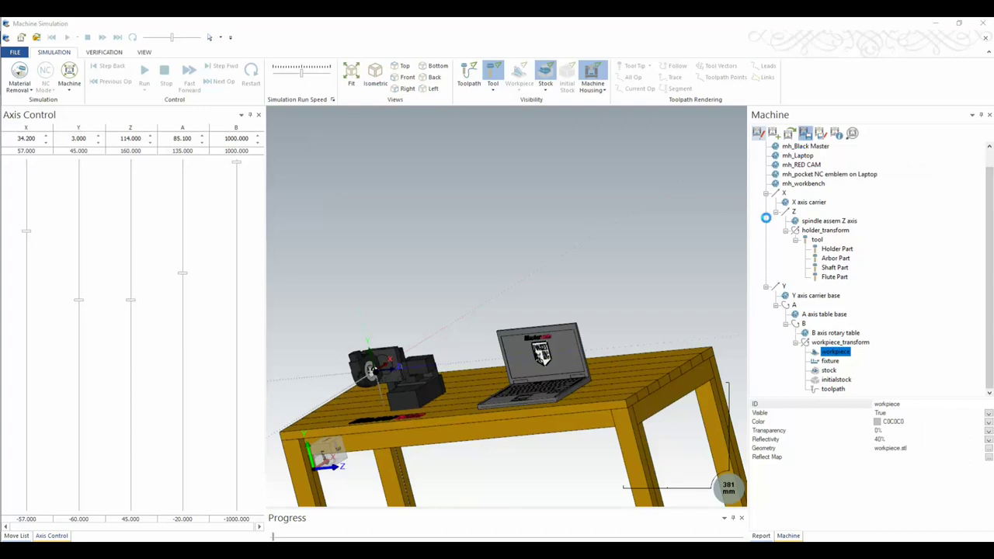
Step: Leave machine editing mode and close Machine Simulation
left_click(759, 134)
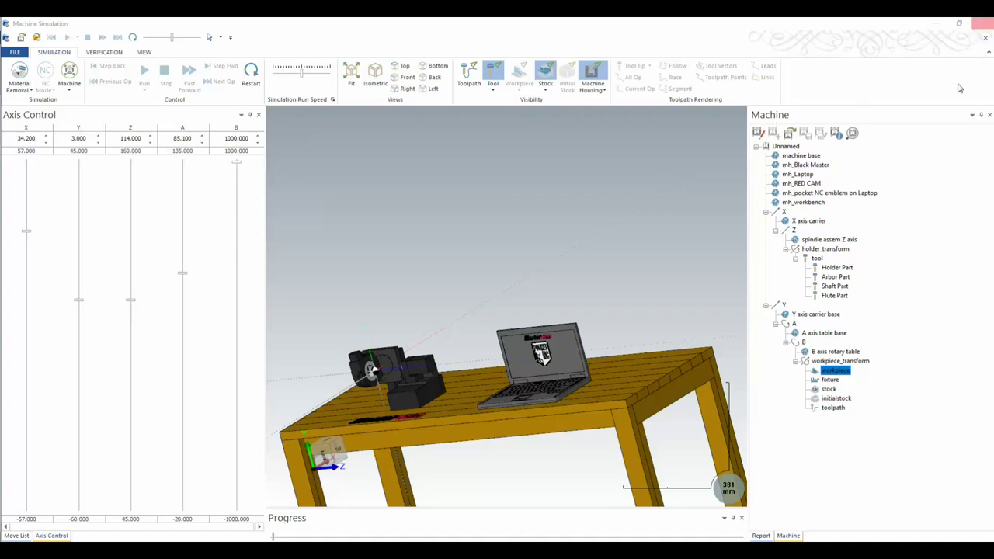
left_click(984, 27)
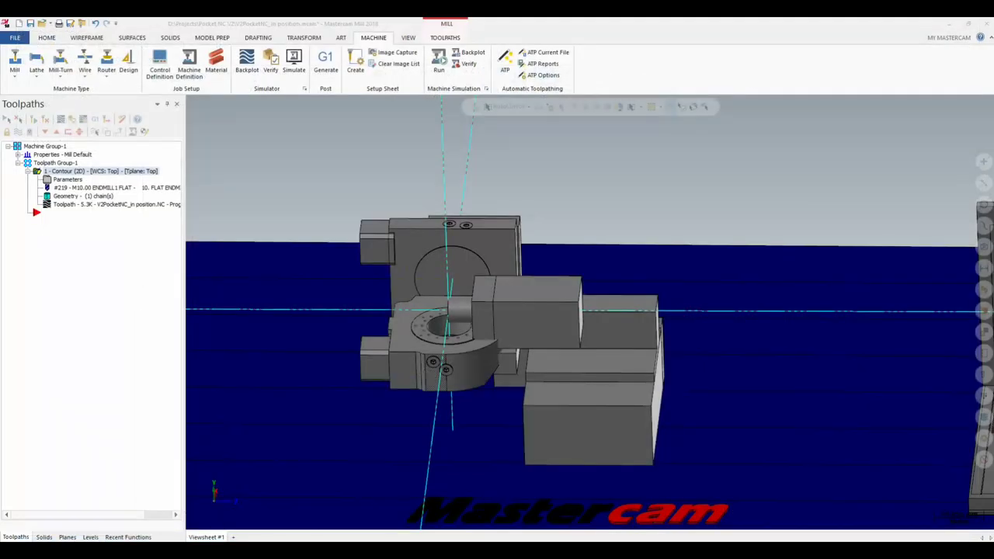
Step: Switch to File Explorer and copy all the files in the STL for MACH SIM folder, from A axis table base to Y axis carrier base
key("super+e")
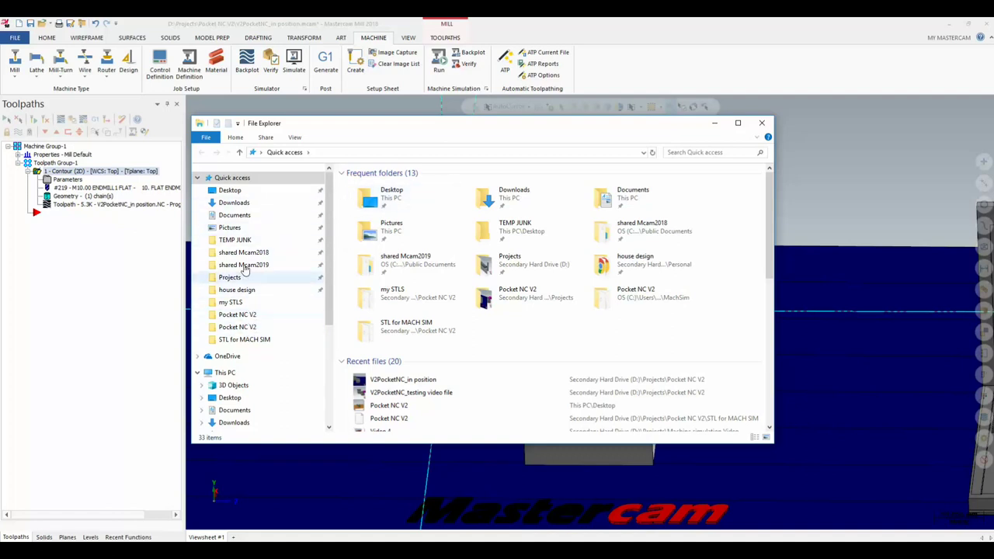
left_click(244, 340)
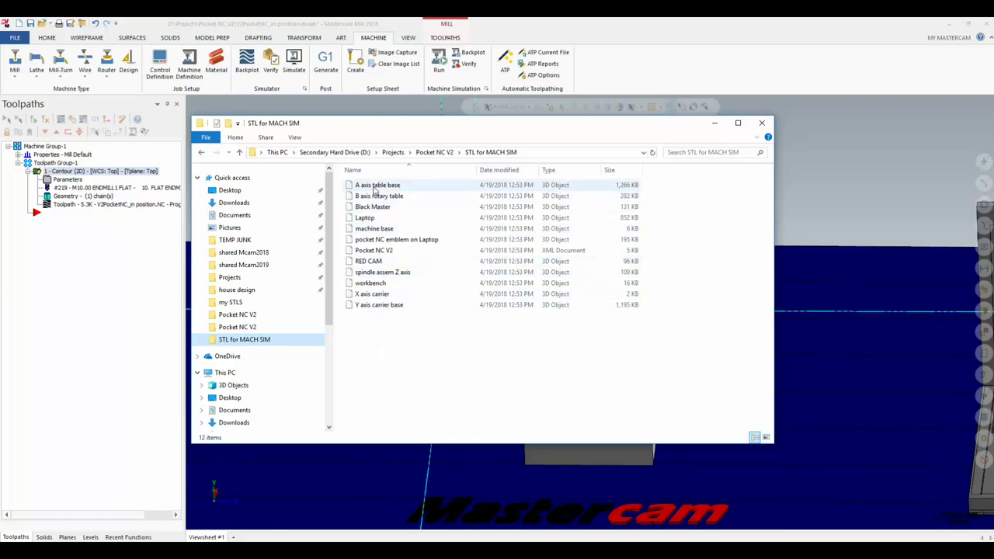
left_click(375, 187)
left_click(377, 304, "shift")
right_click(382, 263)
left_click(411, 376)
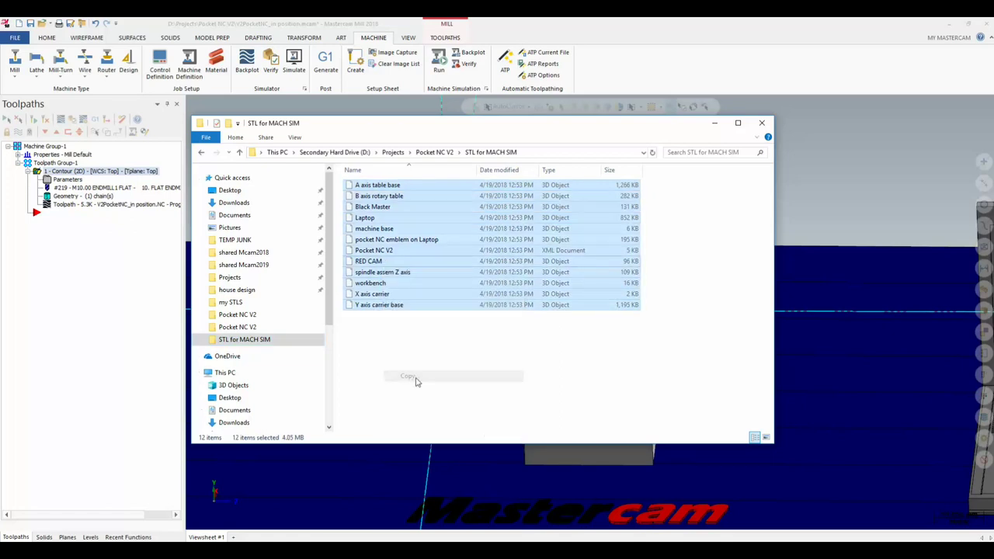
Step: Open the Pocket NC V2 folder inside shared Mcam2018, MachineSimulation, MachSim
left_click(257, 252)
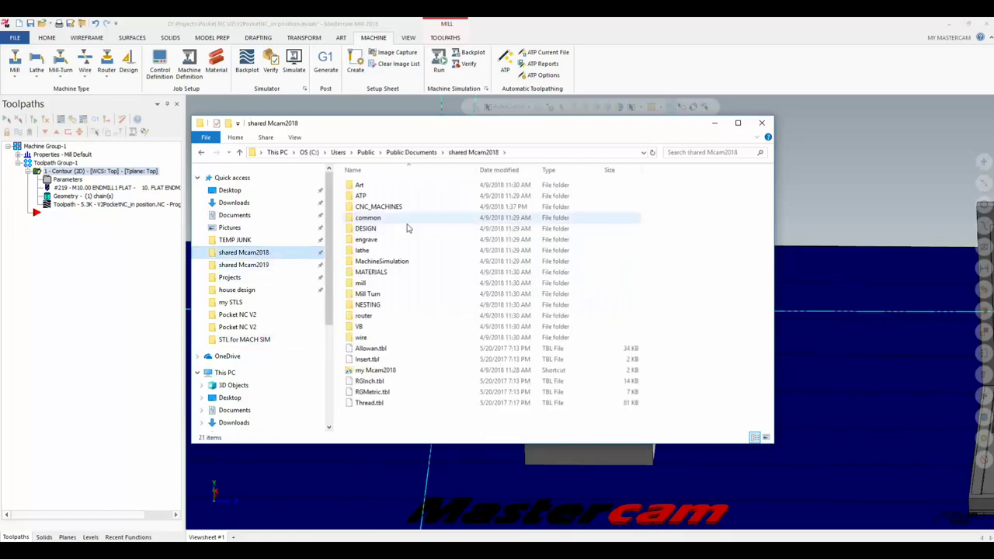
double_click(379, 262)
double_click(381, 194)
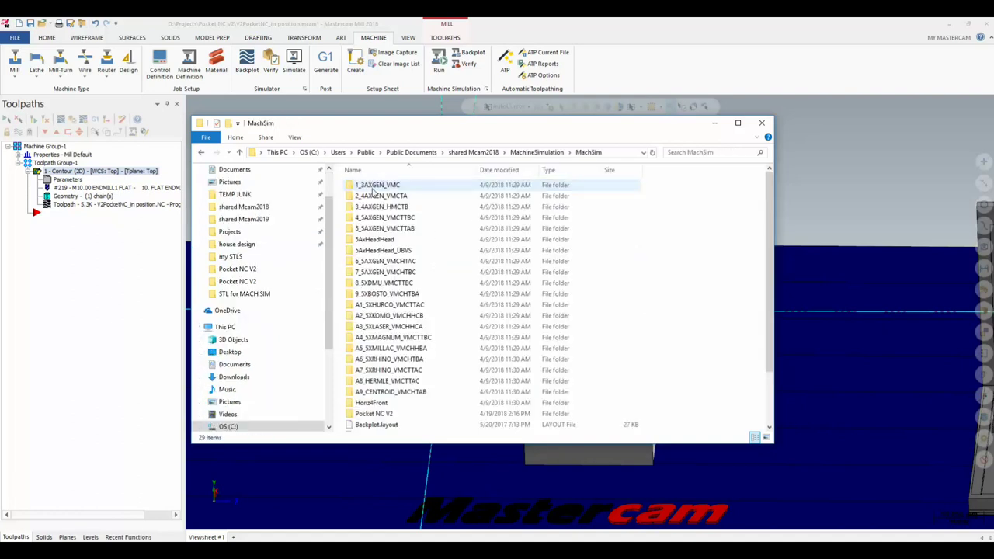
double_click(371, 416)
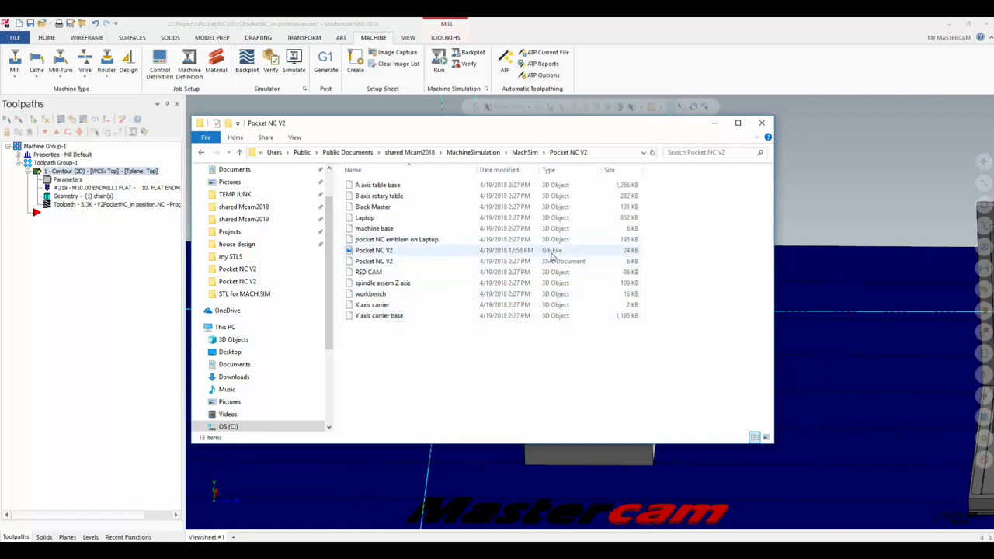
Step: View the Pocket NC V2 GIF preview image and close it to return to the machine folder
double_click(404, 250)
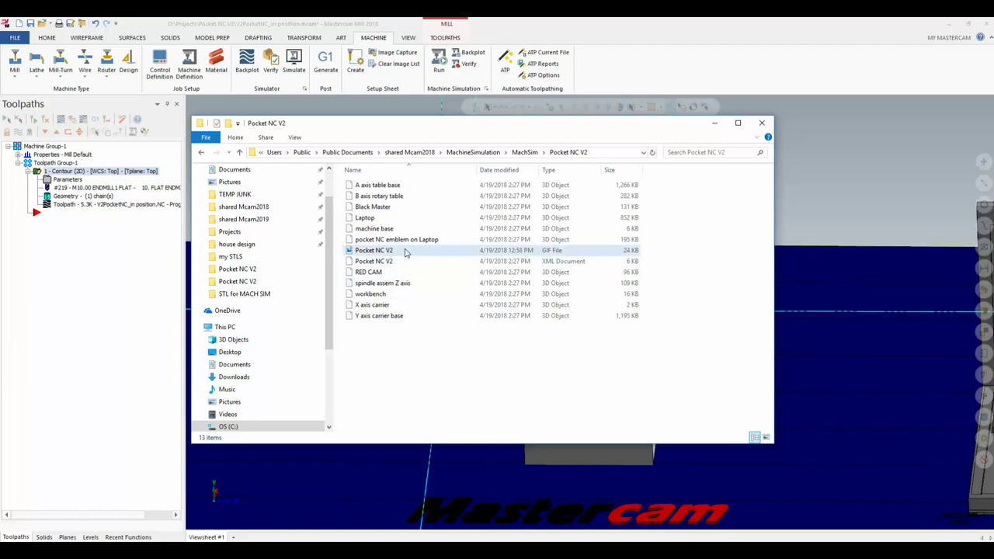
scroll(513, 353, "down", 2)
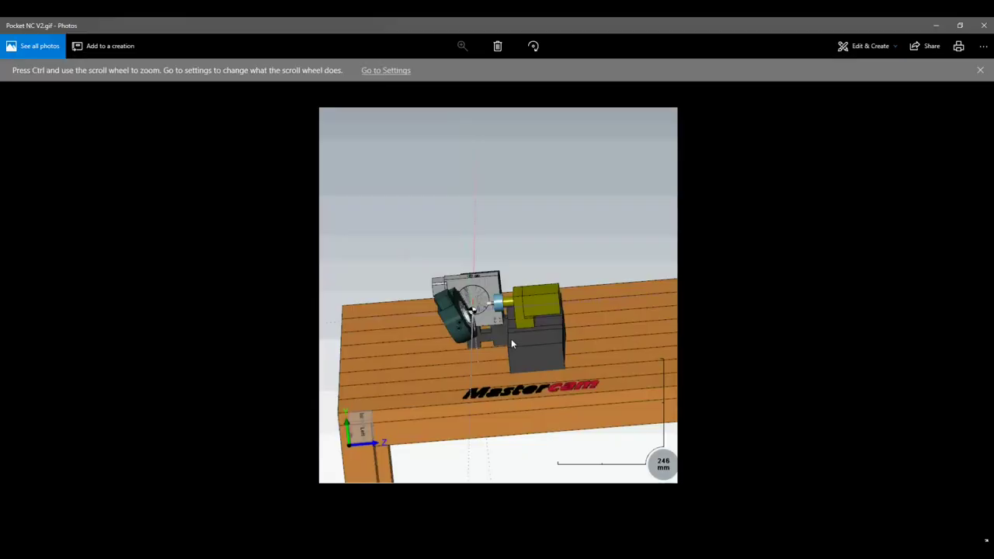
left_click(984, 25)
left_click(403, 349)
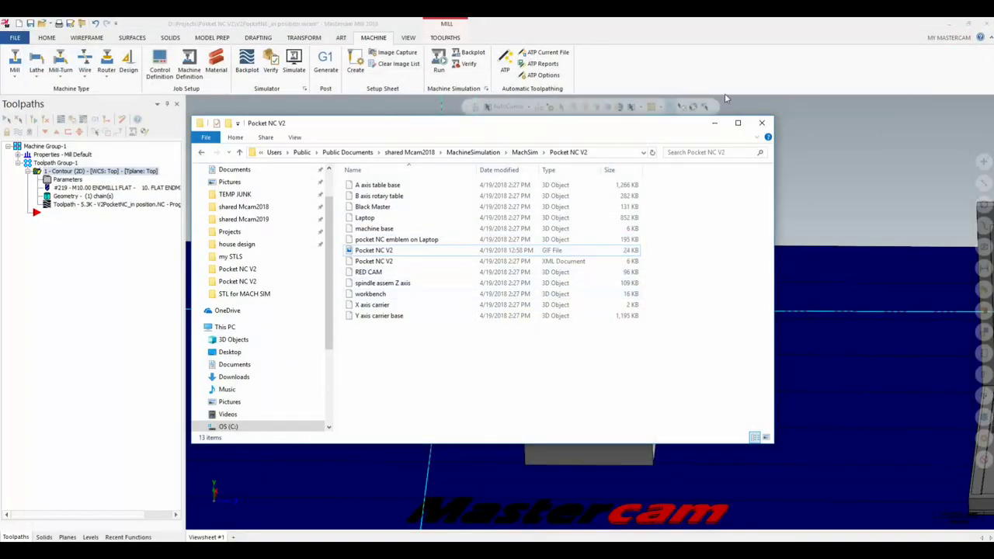
Step: Close File Explorer and choose Pocket NC V2 as the machine in the Machine Simulation settings
left_click(762, 124)
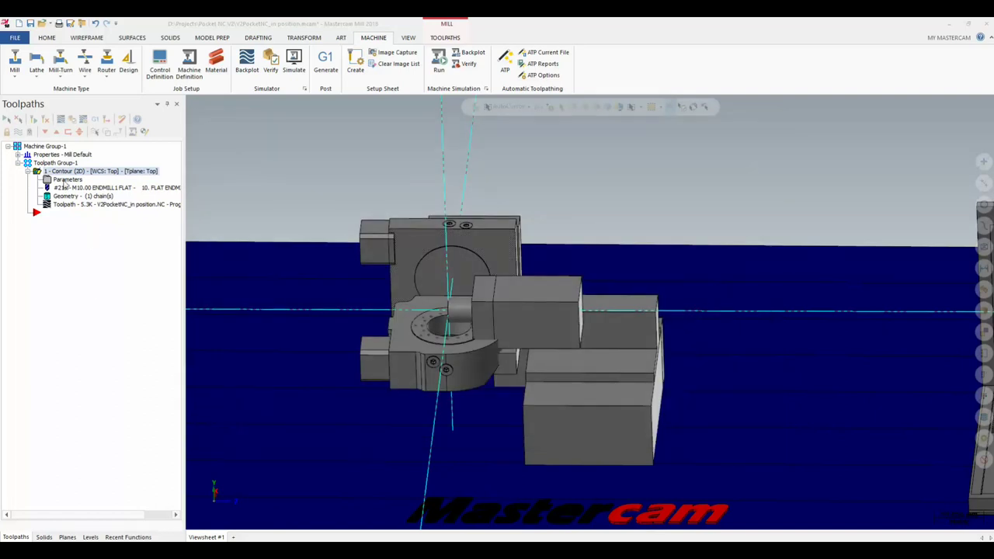
left_click(485, 89)
left_click(502, 161)
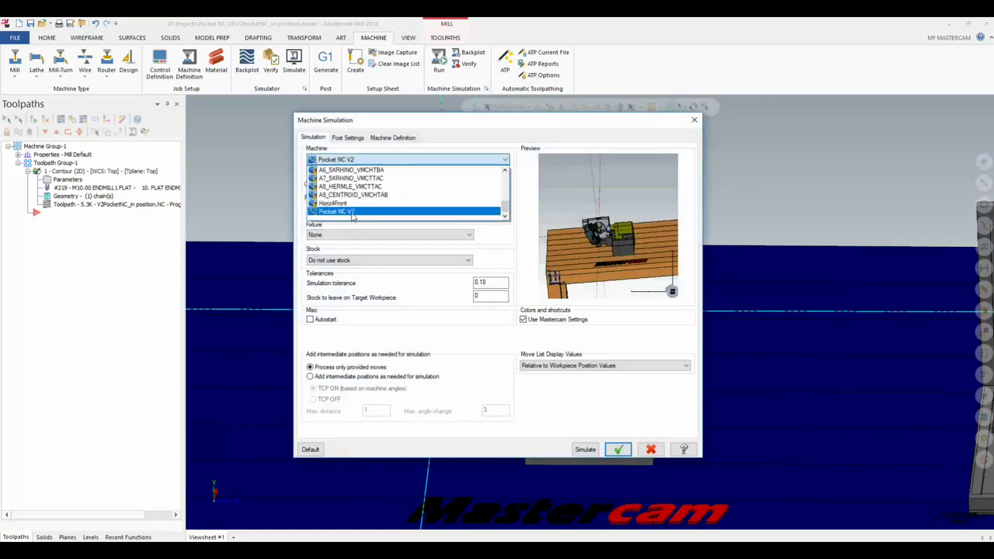
key("Return")
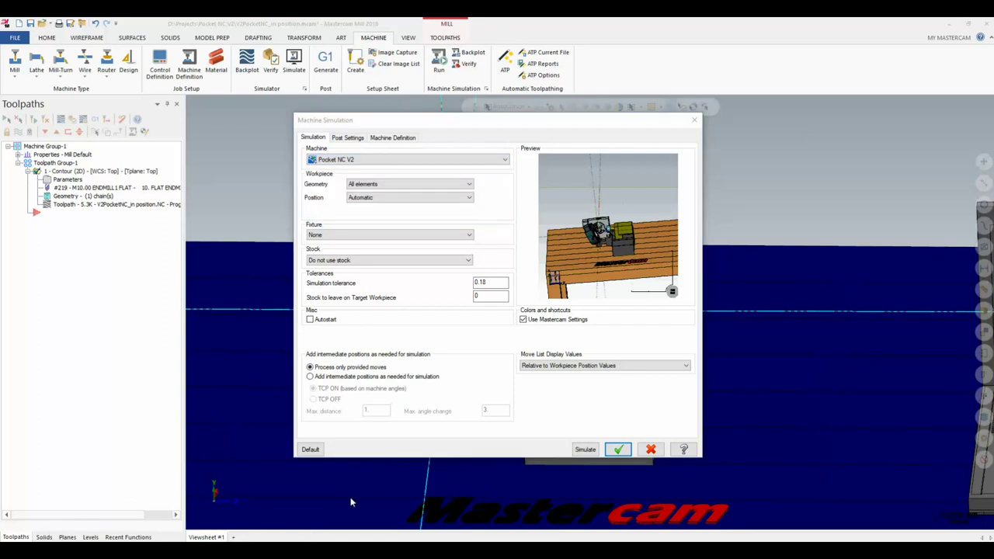
Step: Check the files in the Pocket NC V2 folder under shared Mcam2018, MachineSimulation, MachSim, and close File Explorer
key("super+e")
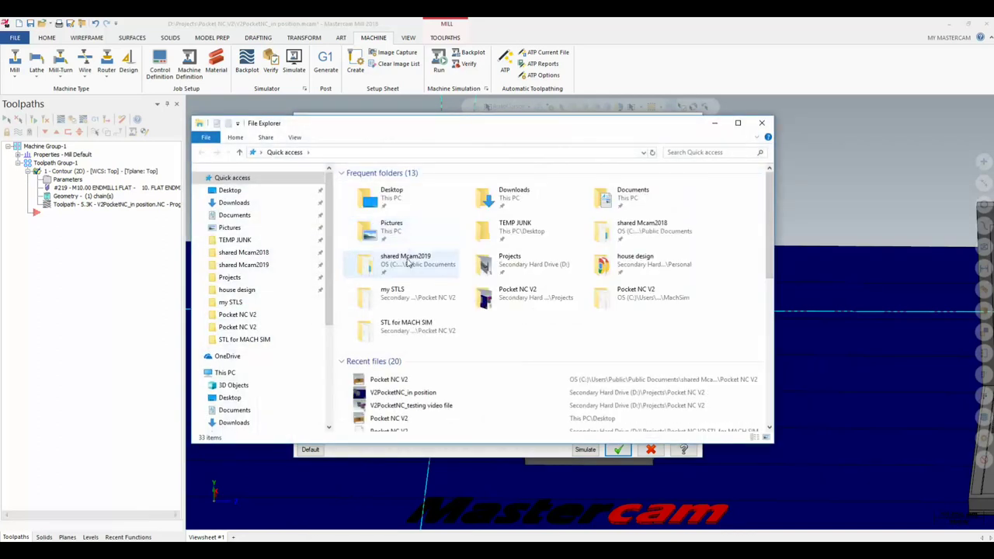
left_click(254, 252)
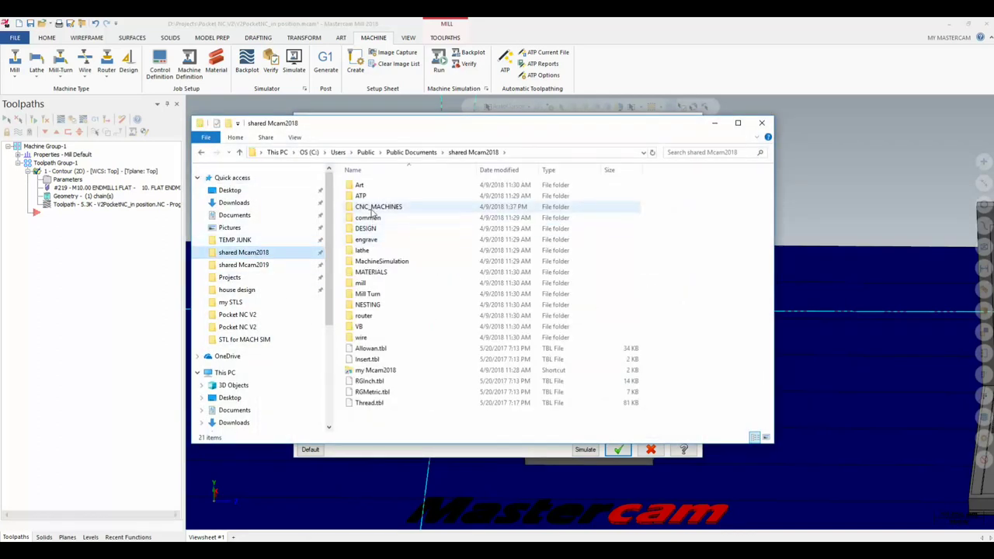
double_click(373, 262)
double_click(369, 194)
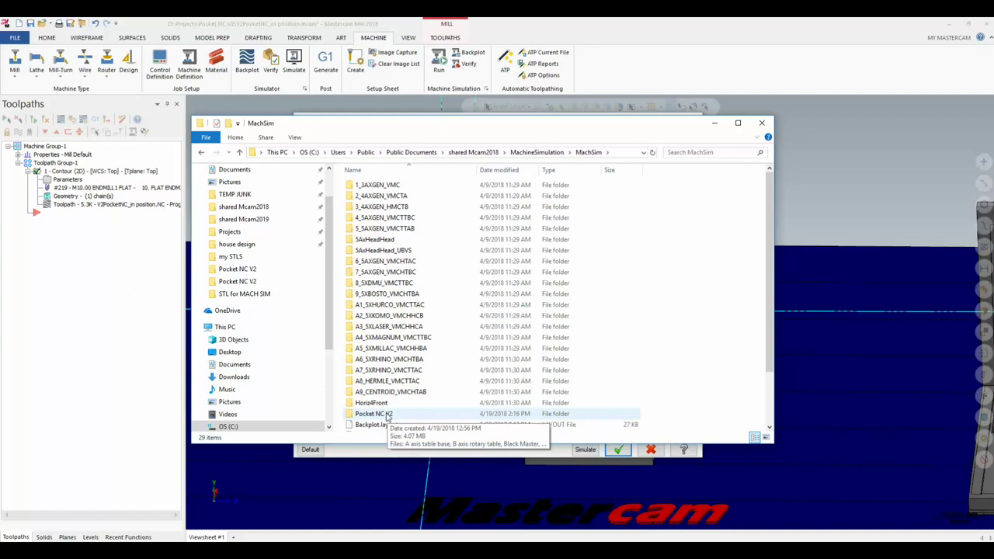
double_click(387, 416)
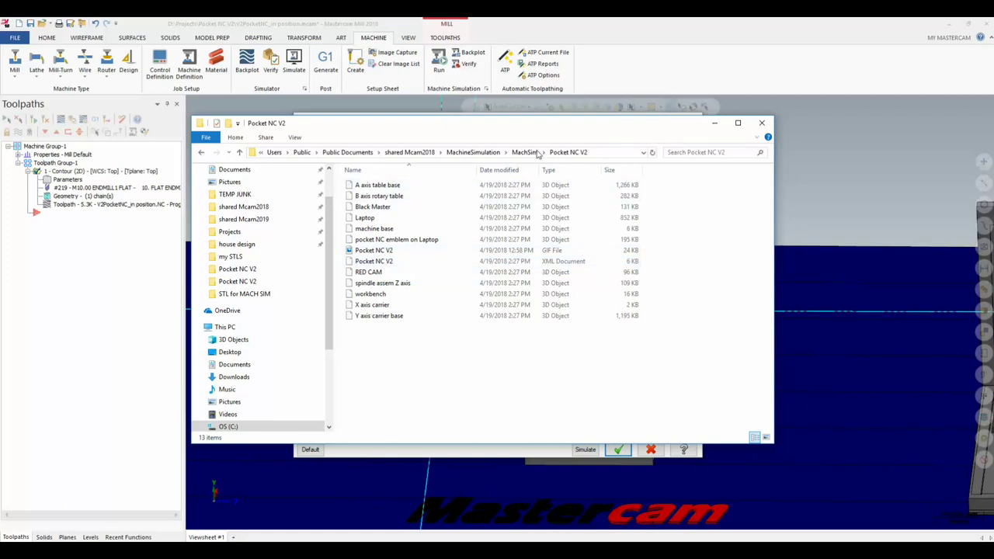
left_click(761, 123)
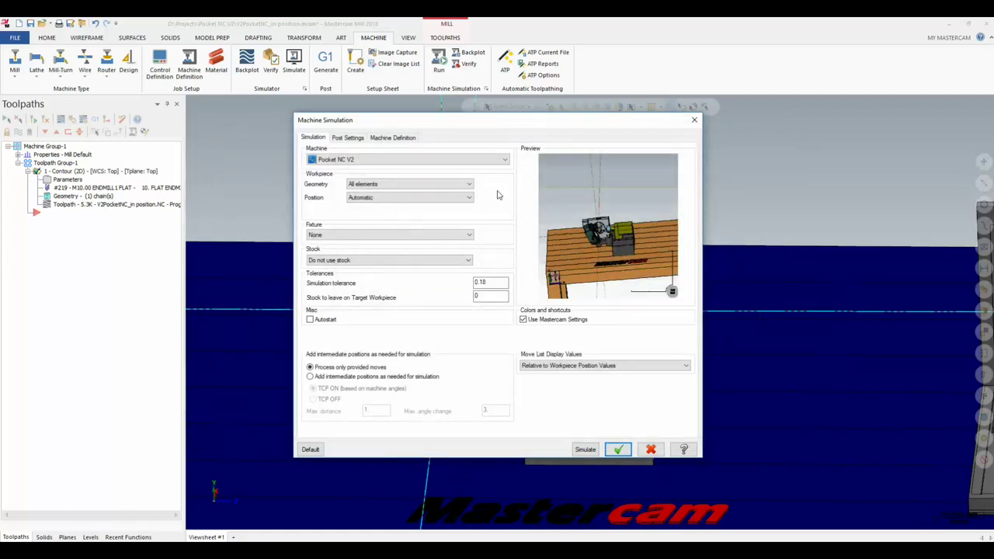
Step: Select the Pocket NC V2 machine again and launch its simulation
left_click(502, 161)
left_click(337, 212)
left_click(587, 450)
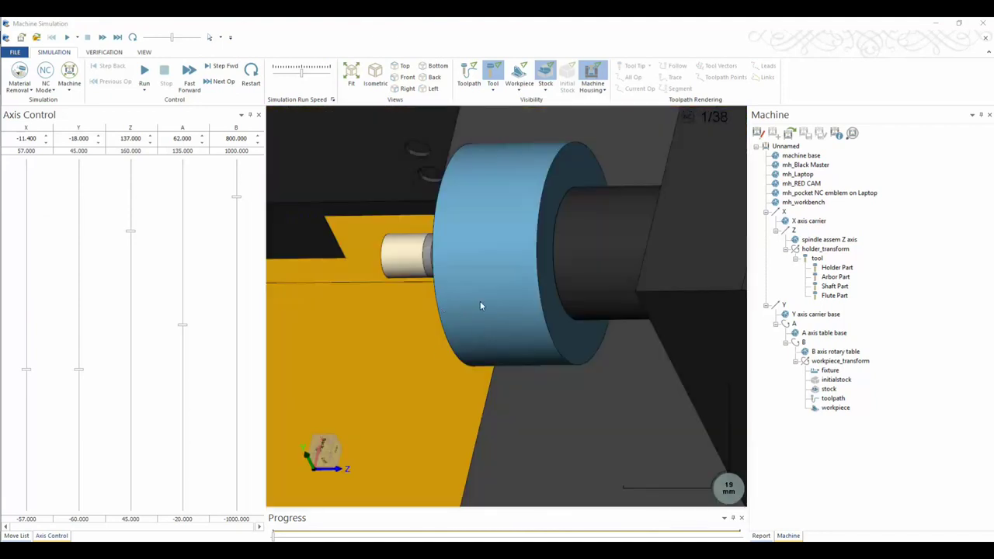
Step: Examine the simulated machine's tool, holder, spindle and rotary table from several angles, both close up and from farther away
scroll(479, 305, "down", 3)
middle_click_drag(480, 305, 509, 304)
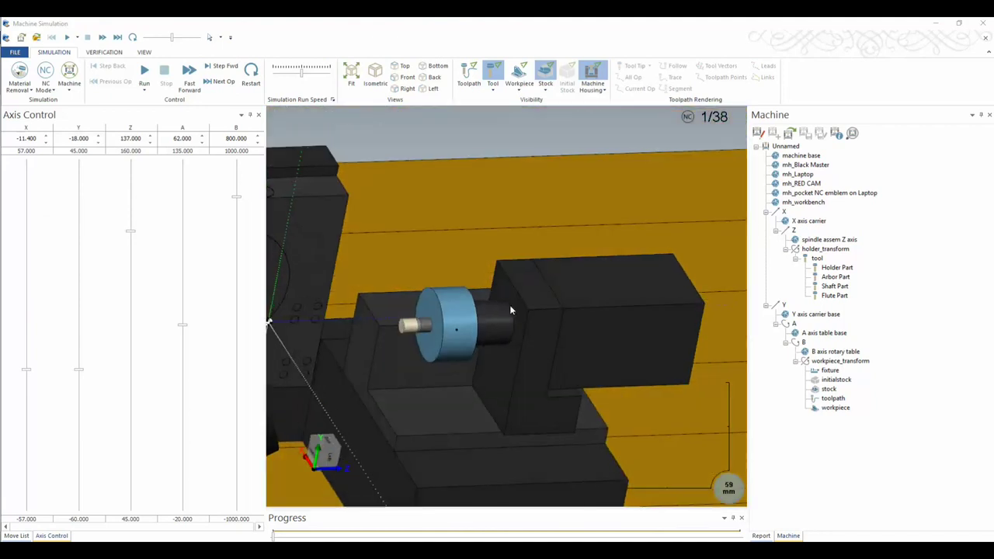
scroll(446, 315, "up", 3)
middle_click_drag(446, 315, 476, 358)
scroll(476, 358, "down", 3)
middle_click_drag(497, 397, 478, 343)
scroll(470, 364, "up", 2)
scroll(470, 365, "down", 3)
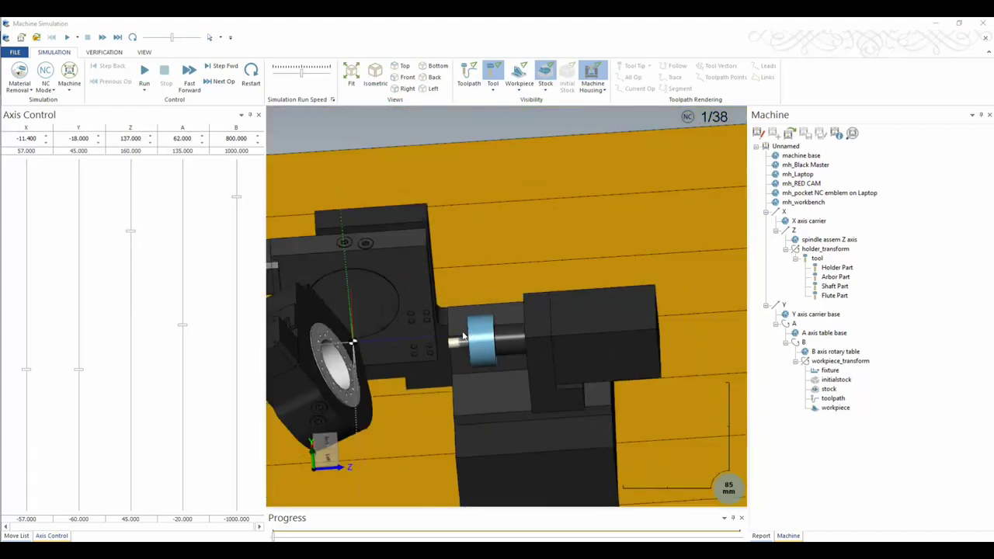
scroll(469, 332, "down", 3)
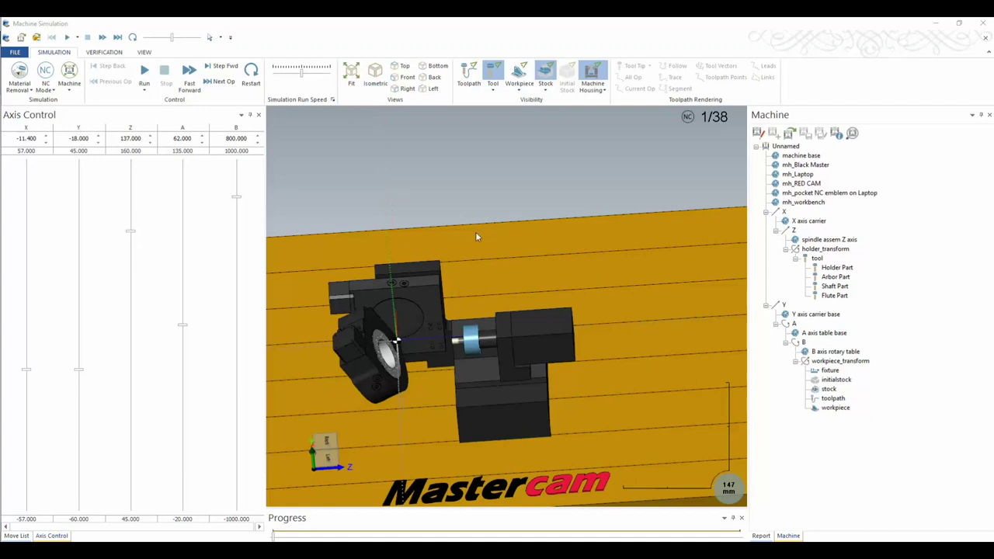
Step: Move the machine's Z axis to 159.5 to back the spindle away from the rotary table
left_click_drag(130, 231, 199, 179)
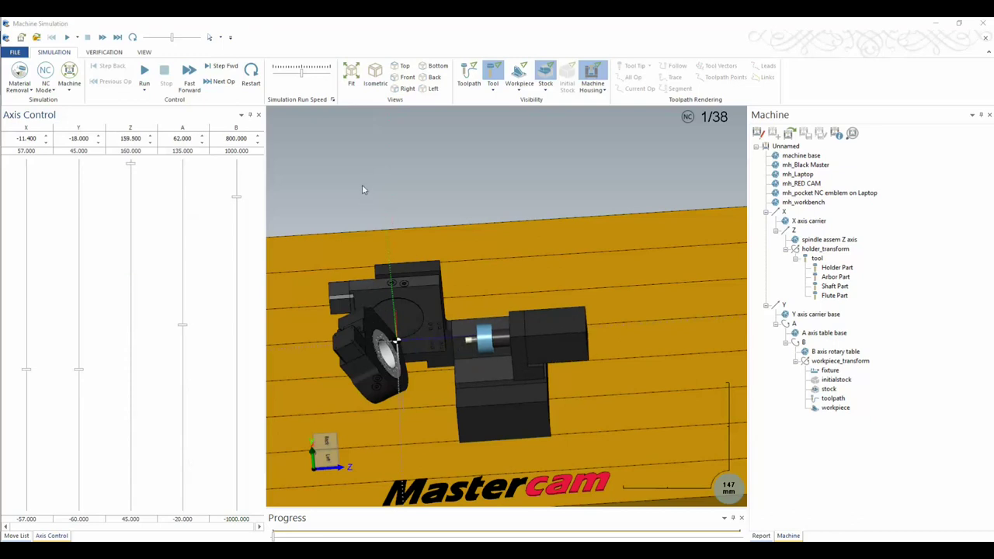
left_click_drag(549, 392, 498, 393)
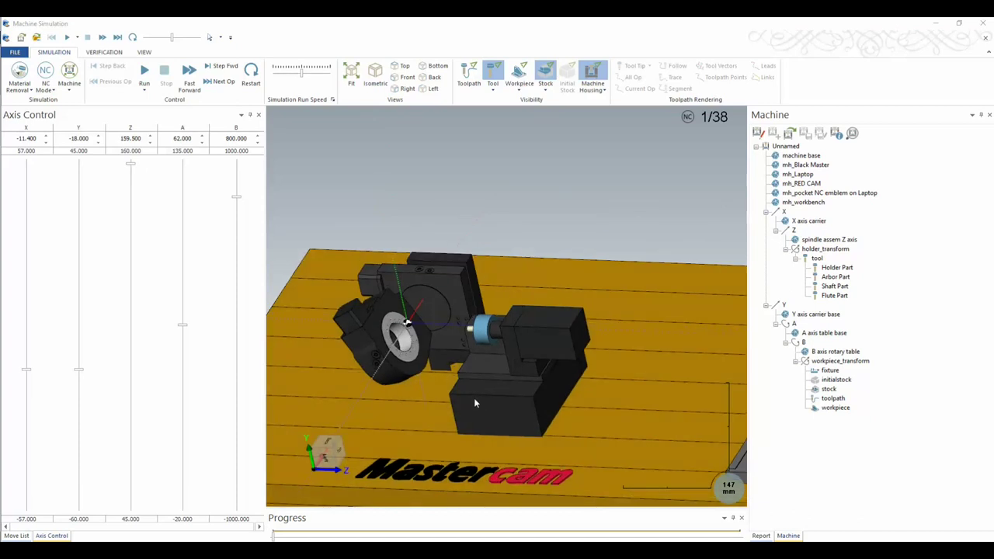